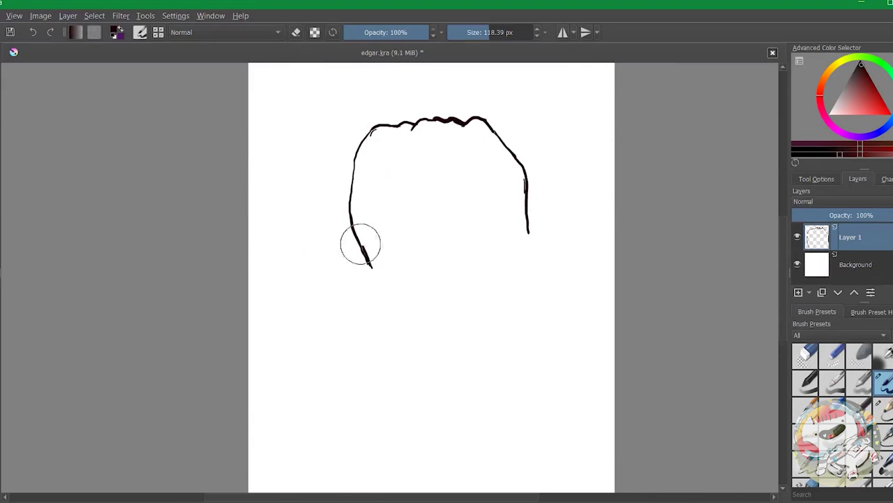
# Outline the dog's muzzle, the two hanging jowls and the lower right side of the head in black
pyautogui.moveTo(382, 293); pyautogui.dragTo(392, 305)
pyautogui.moveTo(382, 243); pyautogui.dragTo(390, 277)
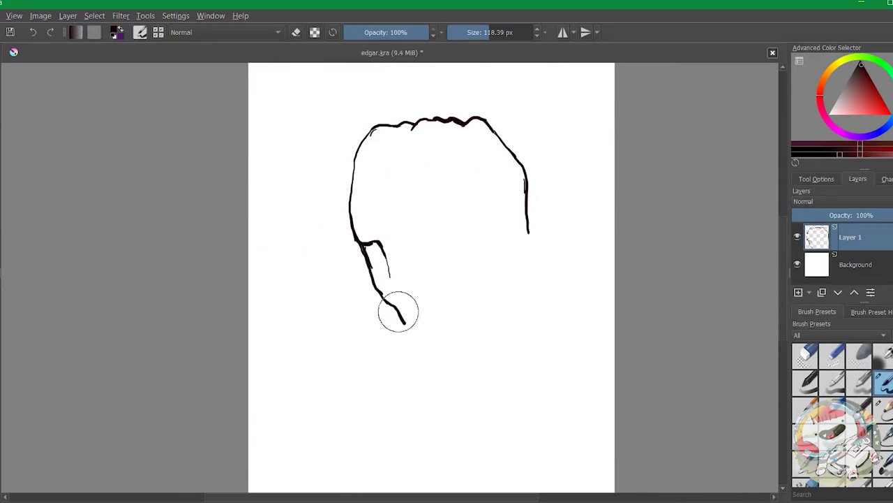
pyautogui.moveTo(400, 315); pyautogui.dragTo(472, 286)
pyautogui.moveTo(529, 227); pyautogui.dragTo(530, 302)
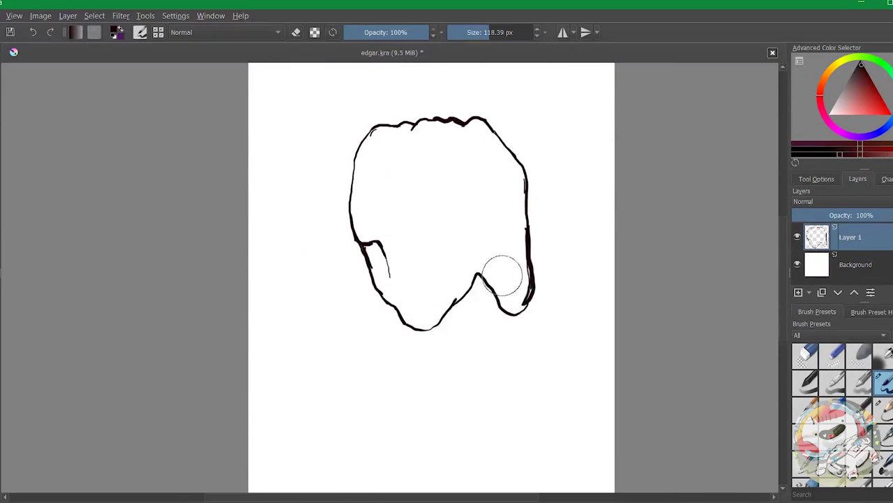
# Fill the head with very dark brown and paint the drooping left ear attached to its upper corner
pyautogui.moveTo(489, 143)
pyautogui.mouseDown()
pyautogui.moveTo(513, 217)
pyautogui.moveTo(522, 289)
pyautogui.moveTo(497, 275)
pyautogui.moveTo(515, 234)
pyautogui.moveTo(470, 215)
pyautogui.moveTo(438, 136)
pyautogui.moveTo(464, 184)
pyautogui.moveTo(457, 162)
pyautogui.moveTo(381, 135)
pyautogui.moveTo(363, 143)
pyautogui.moveTo(413, 209)
pyautogui.moveTo(368, 207)
pyautogui.moveTo(451, 254)
pyautogui.moveTo(460, 281)
pyautogui.moveTo(433, 310)
pyautogui.moveTo(433, 290)
pyautogui.moveTo(420, 303)
pyautogui.moveTo(434, 305)
pyautogui.moveTo(362, 144)
pyautogui.moveTo(331, 144)
pyautogui.mouseUp()
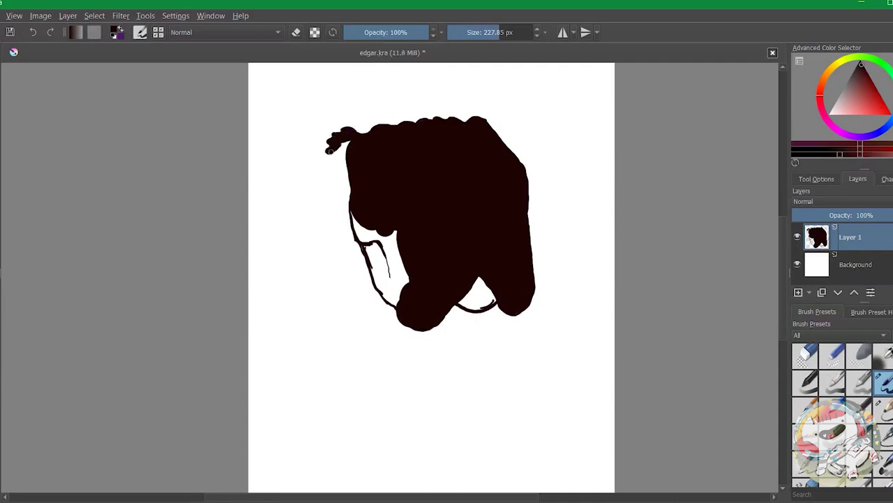
pyautogui.moveTo(291, 171)
pyautogui.mouseDown()
pyautogui.moveTo(349, 160)
pyautogui.moveTo(328, 181)
pyautogui.moveTo(339, 275)
pyautogui.moveTo(294, 181)
pyautogui.moveTo(328, 238)
pyautogui.mouseUp()
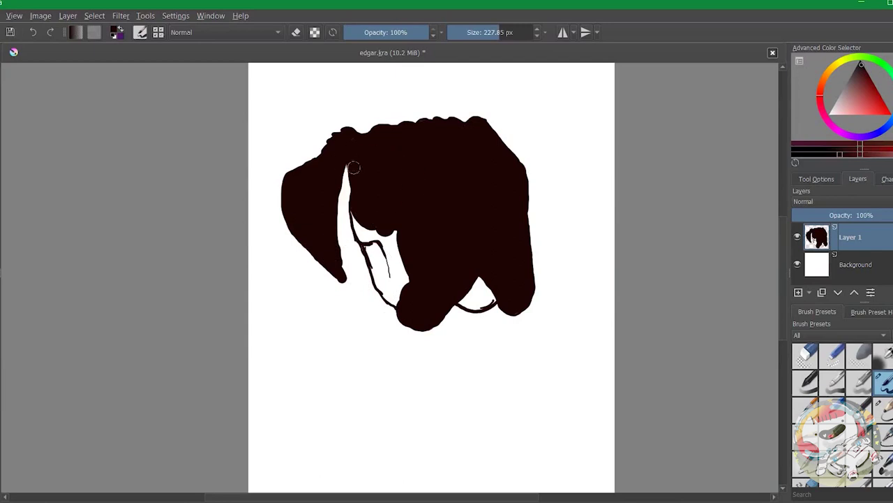
pyautogui.moveTo(367, 199); pyautogui.dragTo(360, 223)
# Blend a softer brown over the forehead and left ear, and widen the right side of the head with dark brown
pyautogui.click(861, 70)
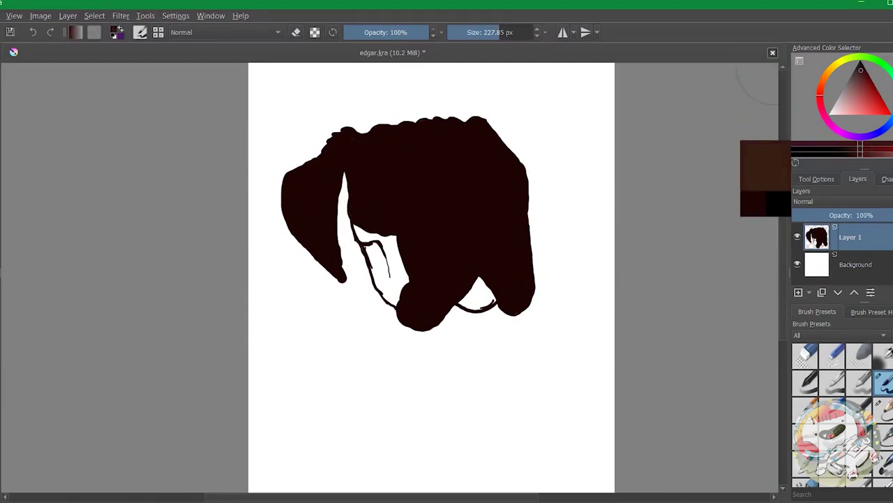
pyautogui.click(822, 83)
pyautogui.press('/')
pyautogui.moveTo(438, 126)
pyautogui.mouseDown()
pyautogui.moveTo(439, 178)
pyautogui.moveTo(361, 153)
pyautogui.moveTo(407, 187)
pyautogui.moveTo(384, 218)
pyautogui.moveTo(479, 136)
pyautogui.moveTo(489, 160)
pyautogui.moveTo(481, 152)
pyautogui.moveTo(468, 218)
pyautogui.moveTo(324, 183)
pyautogui.moveTo(327, 224)
pyautogui.moveTo(302, 182)
pyautogui.moveTo(520, 153)
pyautogui.moveTo(506, 142)
pyautogui.moveTo(515, 135)
pyautogui.moveTo(540, 159)
pyautogui.moveTo(531, 214)
pyautogui.mouseUp()
pyautogui.press('/')
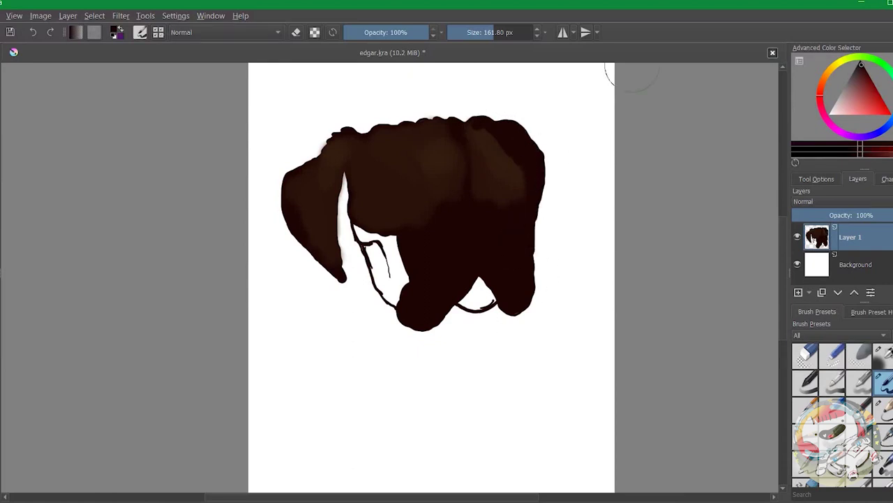
# Paint a soft light-brown highlight on the right side of the forehead and a fainter one beside the central furrow
pyautogui.press('/')
pyautogui.moveTo(481, 125)
pyautogui.mouseDown()
pyautogui.moveTo(501, 145)
pyautogui.moveTo(501, 129)
pyautogui.moveTo(509, 178)
pyautogui.moveTo(530, 160)
pyautogui.moveTo(495, 191)
pyautogui.mouseUp()
pyautogui.keyDown('ctrl'); pyautogui.click(485, 129); pyautogui.keyUp('ctrl')
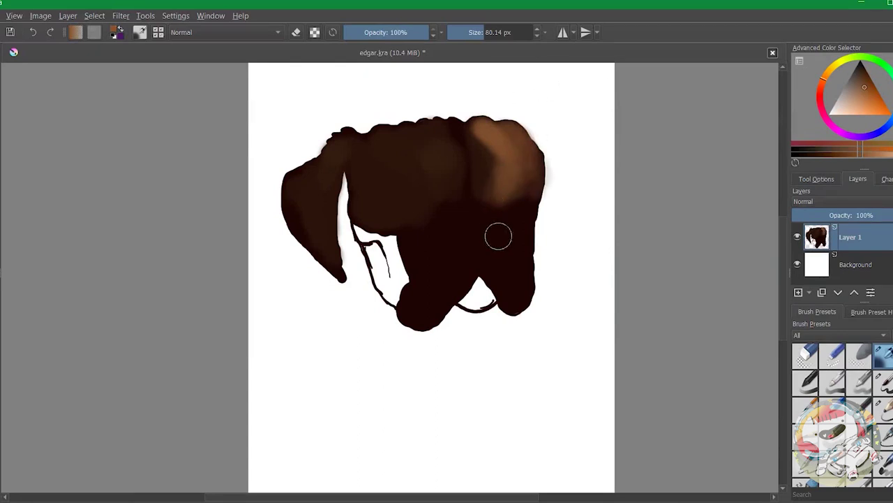
pyautogui.moveTo(495, 159)
pyautogui.mouseDown()
pyautogui.moveTo(454, 130)
pyautogui.moveTo(503, 217)
pyautogui.mouseUp()
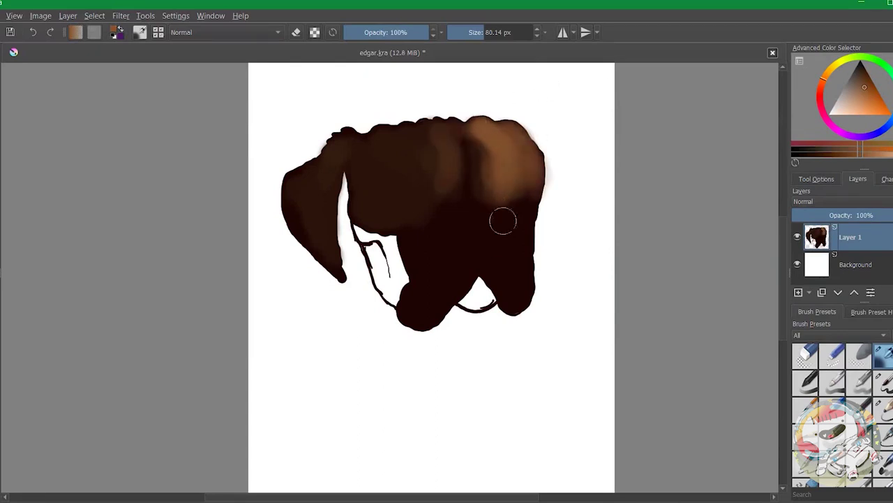
# Sample the dark fur colour and soften the shading across the forehead and around the light-brown highlight
pyautogui.scroll(3, 473, 247)
pyautogui.keyDown('ctrl'); pyautogui.click(473, 247); pyautogui.keyUp('ctrl')
pyautogui.scroll(-3, 571, 208)
pyautogui.moveTo(489, 153)
pyautogui.mouseDown()
pyautogui.moveTo(510, 100)
pyautogui.moveTo(458, 139)
pyautogui.mouseUp()
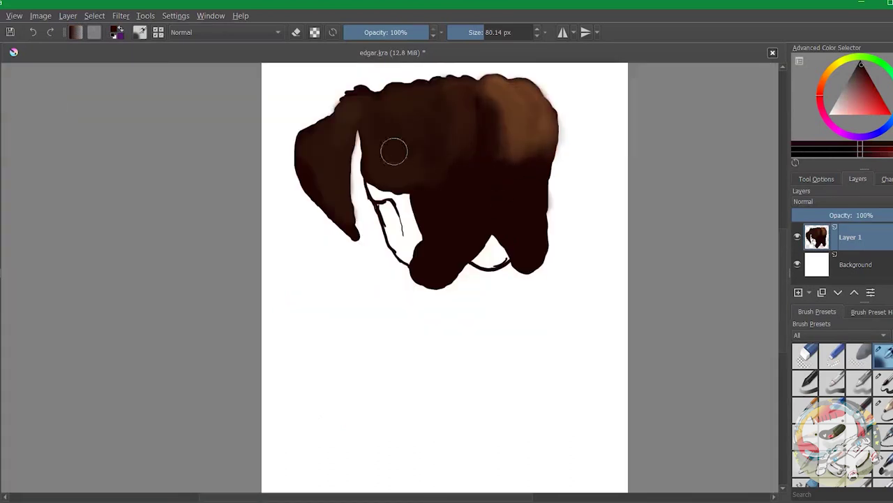
pyautogui.scroll(3, 533, 204)
pyautogui.scroll(-3, 538, 251)
# Paint the short right ear in very dark brown and trim its lower edge with the eraser
pyautogui.press('/')
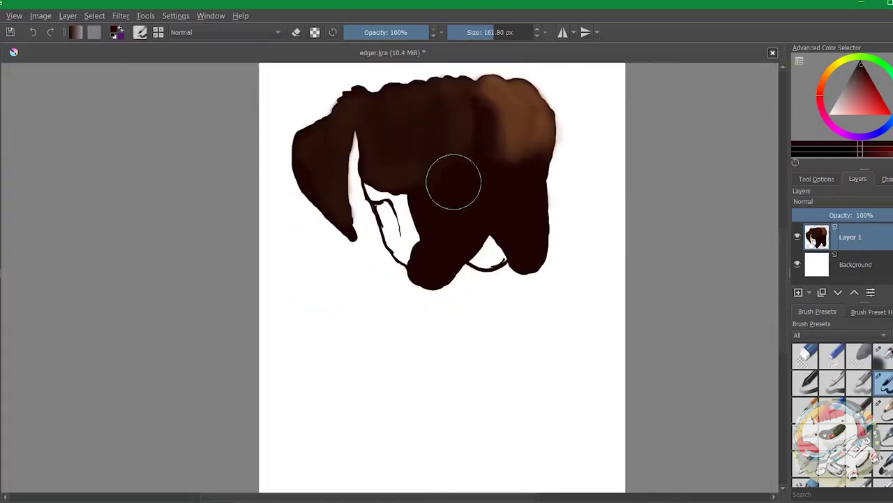
pyautogui.moveTo(538, 90)
pyautogui.mouseDown()
pyautogui.moveTo(560, 93)
pyautogui.moveTo(582, 154)
pyautogui.mouseUp()
pyautogui.hotkey('ctrl', 'z')
pyautogui.moveTo(542, 90)
pyautogui.mouseDown()
pyautogui.moveTo(552, 180)
pyautogui.moveTo(562, 127)
pyautogui.moveTo(561, 155)
pyautogui.mouseUp()
pyautogui.press('[')
pyautogui.press('[')
pyautogui.press('[')
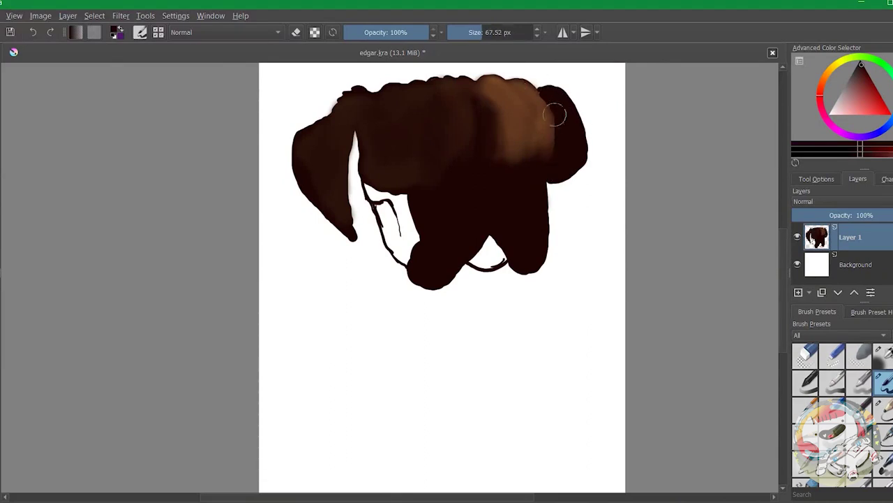
pyautogui.press('e')
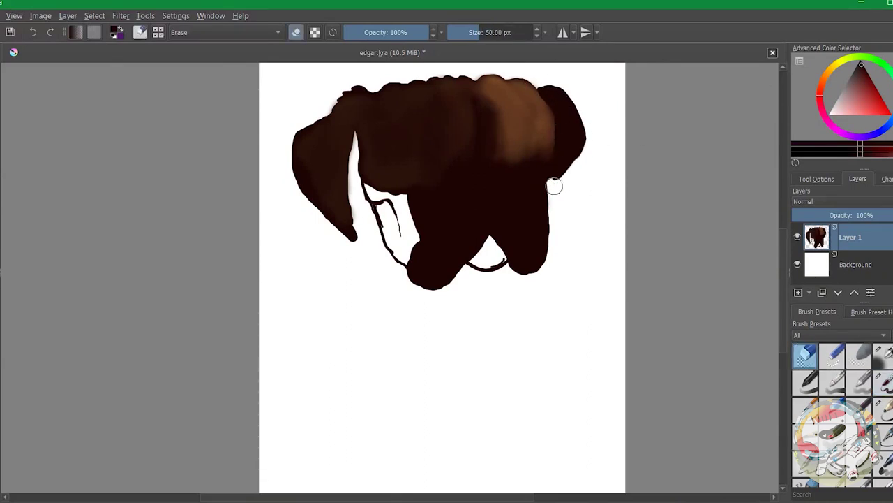
# Fill the unpainted left cheek with dark brown and blend soft brown across the face and both ears
pyautogui.press('e')
pyautogui.moveTo(403, 197)
pyautogui.mouseDown()
pyautogui.moveTo(372, 183)
pyautogui.moveTo(411, 254)
pyautogui.moveTo(343, 175)
pyautogui.moveTo(349, 231)
pyautogui.mouseUp()
pyautogui.moveTo(328, 161)
pyautogui.mouseDown()
pyautogui.moveTo(339, 200)
pyautogui.moveTo(559, 104)
pyautogui.moveTo(502, 155)
pyautogui.moveTo(491, 243)
pyautogui.moveTo(497, 216)
pyautogui.moveTo(383, 189)
pyautogui.moveTo(577, 158)
pyautogui.mouseUp()
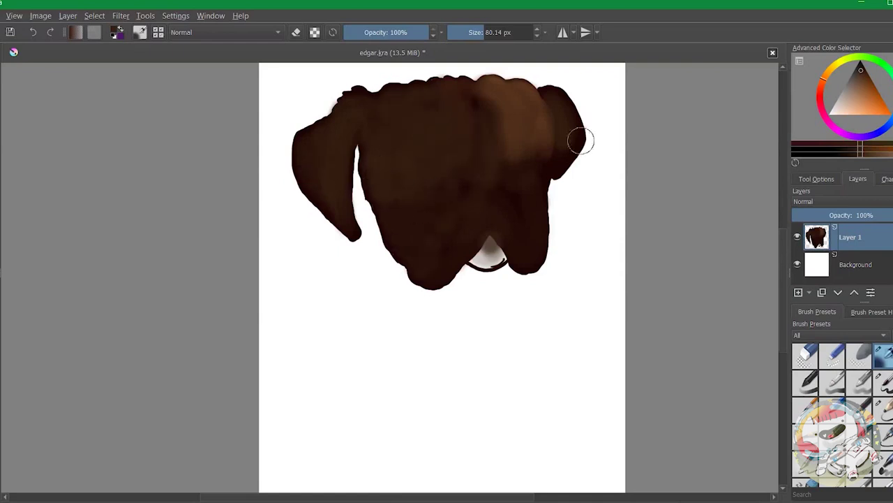
# Paint solid off-white shapes for both eyes using a brush of about 49 px
pyautogui.scroll(4, 577, 157)
pyautogui.keyDown('ctrl'); pyautogui.click(738, 74); pyautogui.keyUp('ctrl')
pyautogui.press('[')
pyautogui.press('[')
pyautogui.moveTo(291, 282); pyautogui.dragTo(311, 286)
pyautogui.hotkey('ctrl', 'z')
pyautogui.moveTo(591, 239)
pyautogui.mouseDown()
pyautogui.moveTo(576, 252)
pyautogui.moveTo(562, 246)
pyautogui.mouseUp()
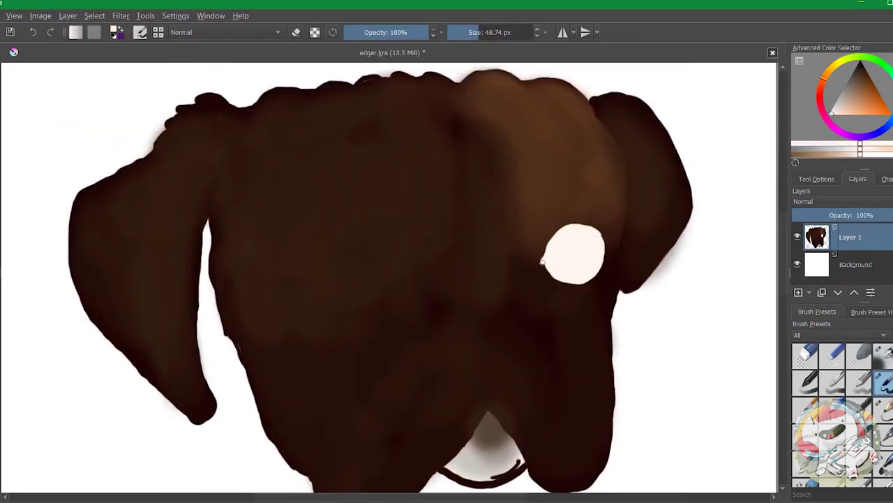
pyautogui.moveTo(322, 273)
pyautogui.mouseDown()
pyautogui.moveTo(268, 273)
pyautogui.moveTo(326, 276)
pyautogui.moveTo(287, 286)
pyautogui.mouseUp()
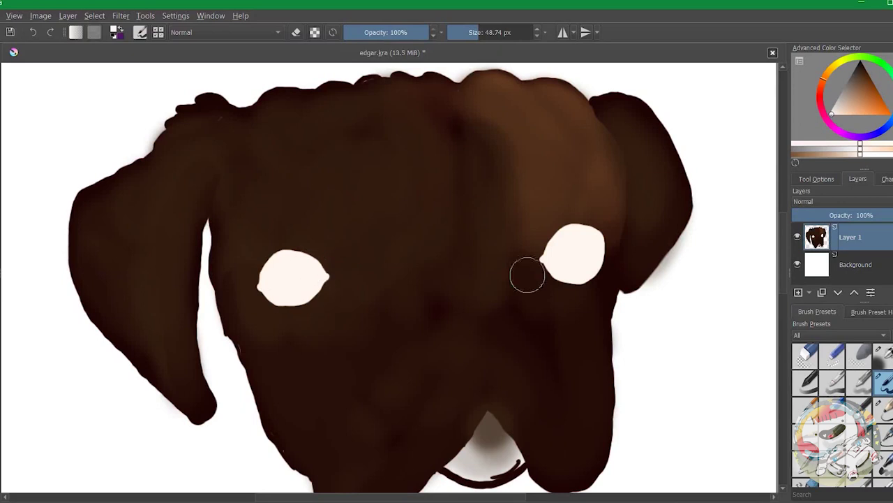
# Draw a thick black ring inside the left eye's white shape
pyautogui.press('d')
pyautogui.moveTo(308, 257)
pyautogui.mouseDown()
pyautogui.moveTo(312, 281)
pyautogui.moveTo(278, 282)
pyautogui.mouseUp()
pyautogui.scroll(3, 311, 283)
pyautogui.moveTo(335, 293)
pyautogui.mouseDown()
pyautogui.moveTo(314, 220)
pyautogui.moveTo(230, 252)
pyautogui.moveTo(280, 249)
pyautogui.moveTo(291, 230)
pyautogui.moveTo(254, 245)
pyautogui.mouseUp()
# Paint soft black corners, a dark upper lid and a lid crease around the left eye
pyautogui.click(883, 353)
pyautogui.moveTo(334, 234); pyautogui.dragTo(345, 258)
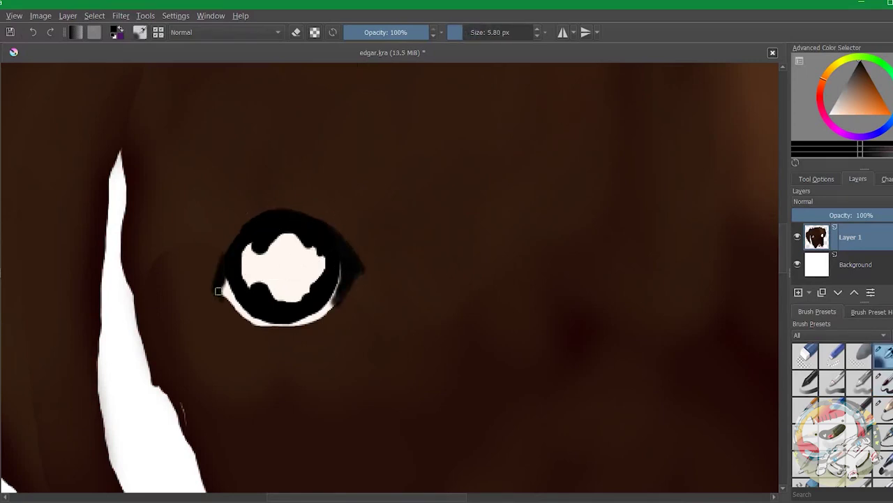
pyautogui.press(']')
pyautogui.press(']')
pyautogui.moveTo(230, 236)
pyautogui.mouseDown()
pyautogui.moveTo(235, 225)
pyautogui.moveTo(296, 202)
pyautogui.moveTo(301, 189)
pyautogui.moveTo(222, 254)
pyautogui.mouseUp()
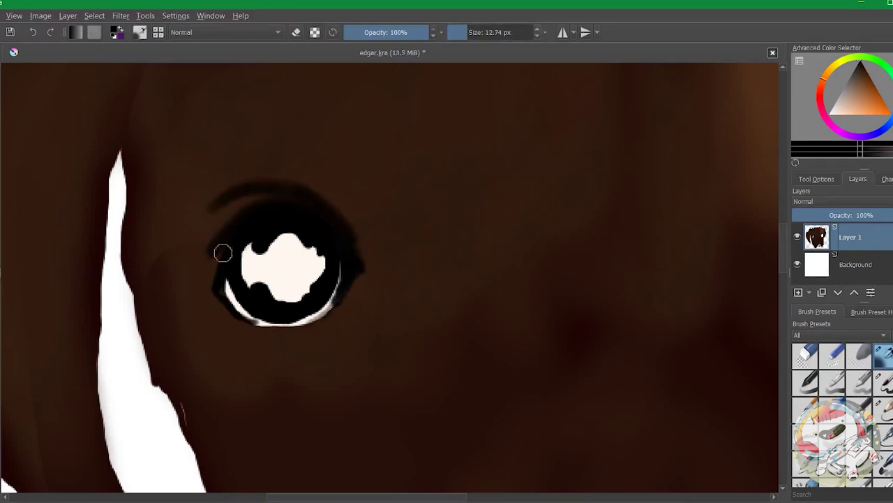
# Fill the left eye's iris with light orange-brown
pyautogui.keyDown('ctrl'); pyautogui.click(758, 139); pyautogui.keyUp('ctrl')
pyautogui.press('/')
pyautogui.moveTo(279, 241)
pyautogui.mouseDown()
pyautogui.moveTo(274, 280)
pyautogui.moveTo(313, 261)
pyautogui.moveTo(292, 241)
pyautogui.moveTo(252, 269)
pyautogui.moveTo(312, 268)
pyautogui.moveTo(253, 251)
pyautogui.mouseUp()
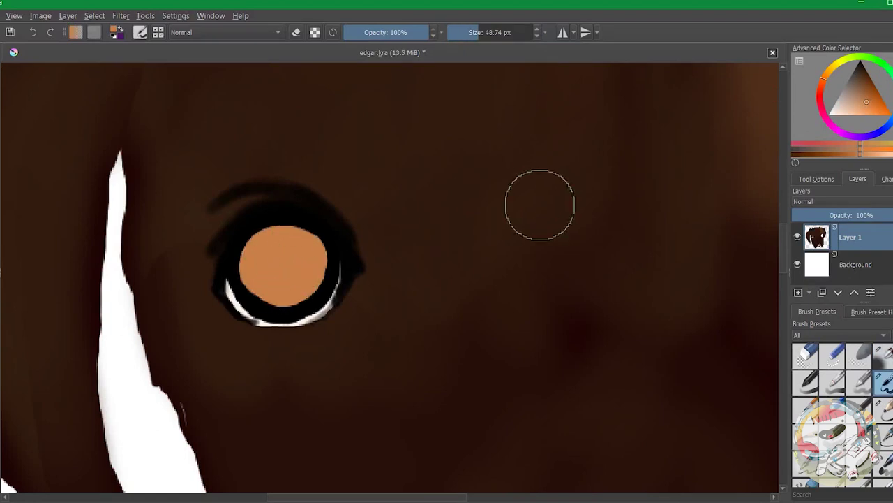
# Blend brighter orange and red into the lower part of the left iris
pyautogui.keyDown('ctrl'); pyautogui.click(759, 175); pyautogui.keyUp('ctrl')
pyautogui.press('/')
pyautogui.moveTo(318, 258)
pyautogui.mouseDown()
pyautogui.moveTo(293, 292)
pyautogui.moveTo(266, 293)
pyautogui.moveTo(246, 278)
pyautogui.moveTo(270, 285)
pyautogui.moveTo(302, 279)
pyautogui.mouseUp()
pyautogui.keyDown('ctrl'); pyautogui.click(768, 140); pyautogui.keyUp('ctrl')
pyautogui.click(832, 382)
pyautogui.keyDown('ctrl'); pyautogui.click(767, 112); pyautogui.keyUp('ctrl')
pyautogui.press('/')
pyautogui.keyDown('ctrl'); pyautogui.click(772, 148); pyautogui.keyUp('ctrl')
pyautogui.keyDown('ctrl'); pyautogui.click(773, 272); pyautogui.keyUp('ctrl')
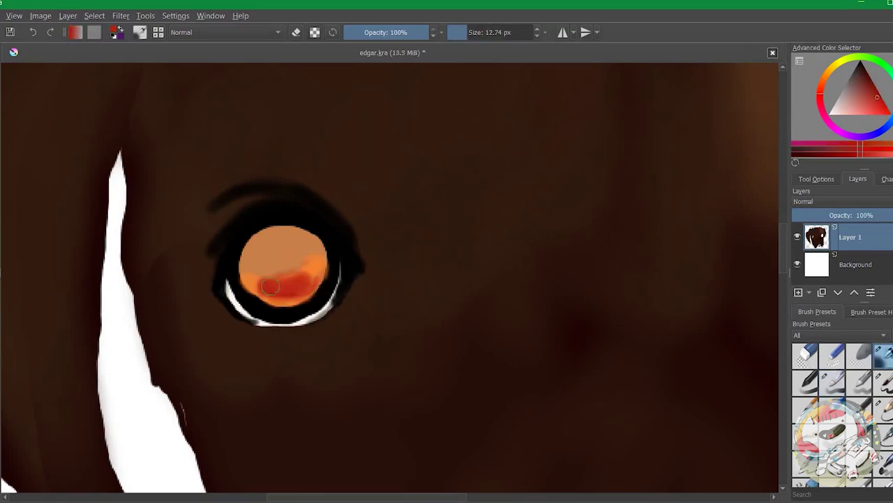
# Paint a black pupil over the upper part of the left iris
pyautogui.keyDown('ctrl'); pyautogui.click(771, 95); pyautogui.keyUp('ctrl')
pyautogui.moveTo(307, 231)
pyautogui.mouseDown()
pyautogui.moveTo(259, 243)
pyautogui.moveTo(303, 243)
pyautogui.moveTo(258, 265)
pyautogui.moveTo(277, 240)
pyautogui.moveTo(300, 265)
pyautogui.moveTo(307, 242)
pyautogui.mouseUp()
pyautogui.press('/')
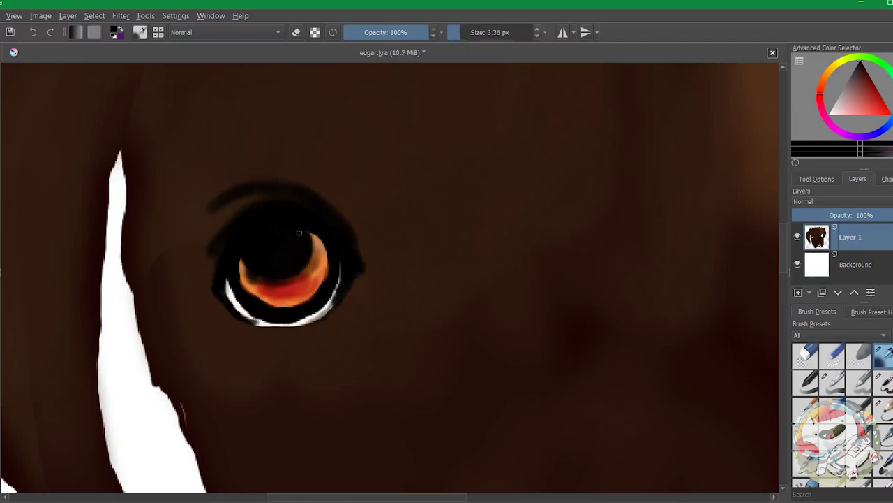
# Add a soft white glow to the left eye's pupil
pyautogui.keyDown('ctrl'); pyautogui.click(775, 72); pyautogui.keyUp('ctrl')
pyautogui.press('/')
pyautogui.moveTo(277, 265); pyautogui.dragTo(274, 238)
pyautogui.scroll(-2, 274, 237)
pyautogui.press('/')
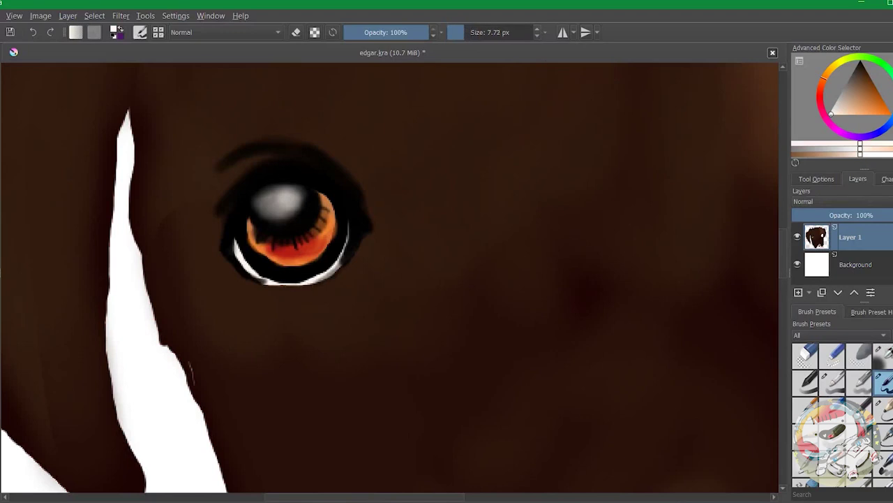
# Refine the white rim below the left eye and soften it with black
pyautogui.keyDown('ctrl'); pyautogui.click(553, 79); pyautogui.keyUp('ctrl')
pyautogui.press('/')
pyautogui.moveTo(327, 274); pyautogui.dragTo(295, 289)
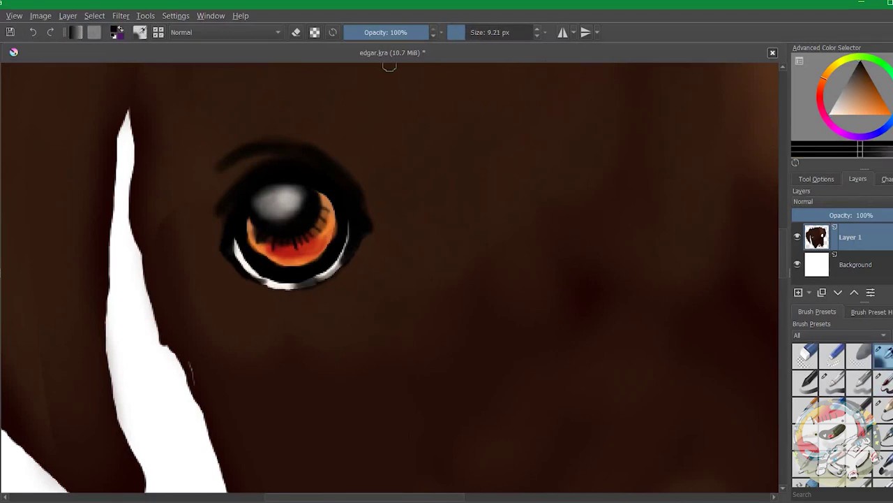
# Add small white highlights to the left eye's pupil, iris edge and lower lid
pyautogui.keyDown('ctrl'); pyautogui.click(258, 278); pyautogui.keyUp('ctrl')
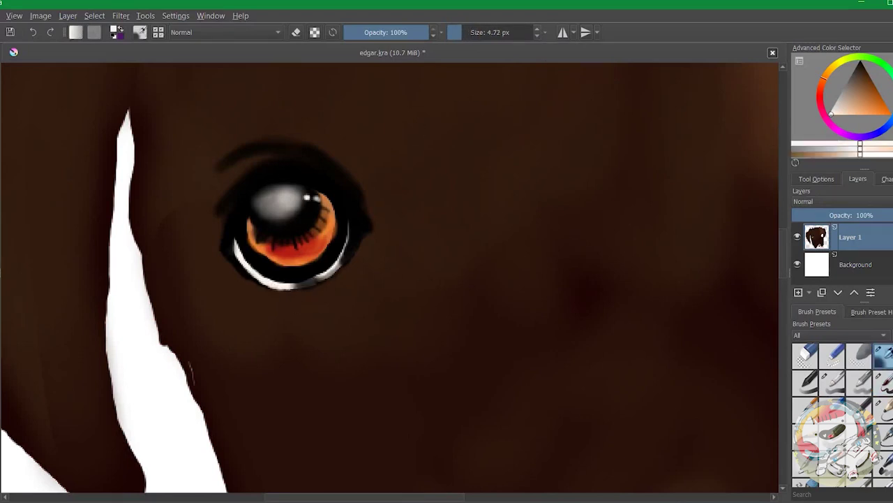
pyautogui.scroll(-1, 265, 293)
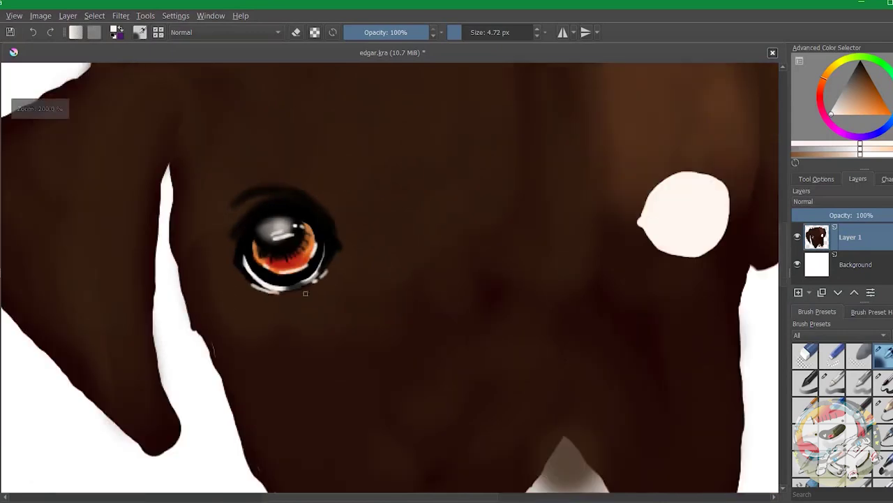
pyautogui.press('/')
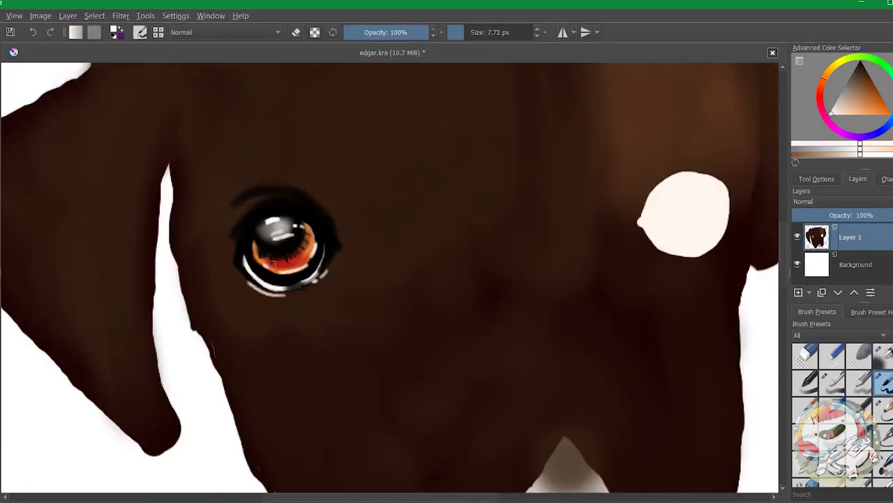
pyautogui.scroll(-2, 272, 263)
pyautogui.scroll(3, 450, 228)
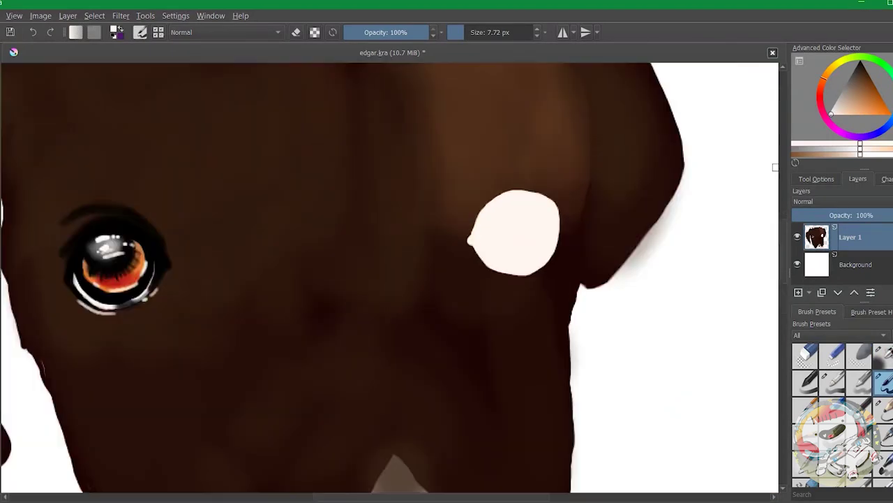
# Darken the edges and radial lines of the left iris with thin soft black strokes
pyautogui.press('/')
pyautogui.scroll(2, 122, 279)
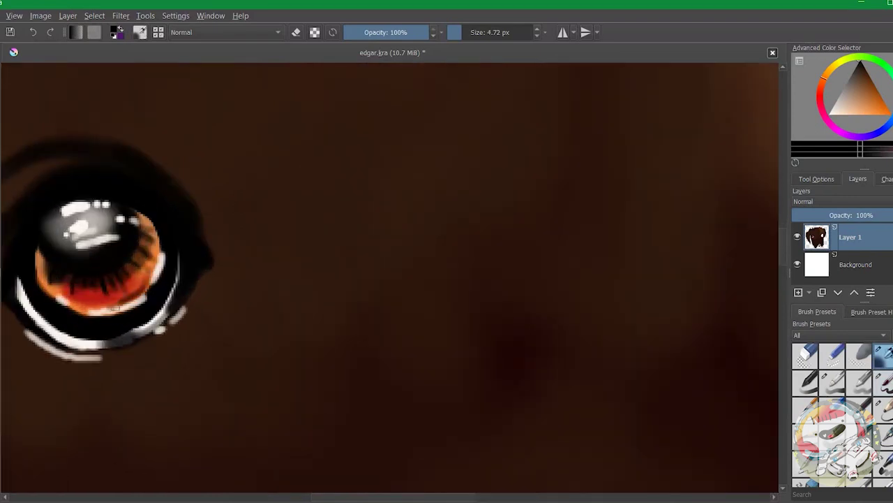
pyautogui.scroll(-2, 132, 277)
pyautogui.scroll(2, 645, 271)
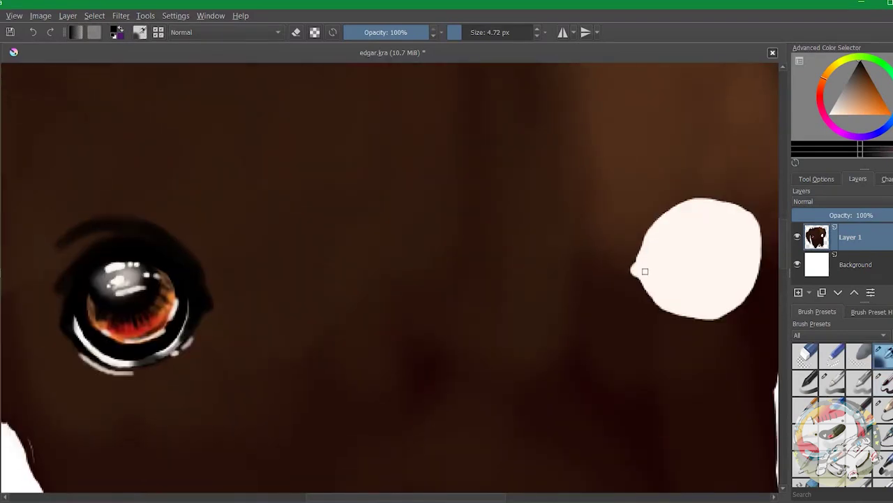
# Outline the right eye's white shape in black and add a soft black lid stroke along its outer side
pyautogui.moveTo(640, 252)
pyautogui.mouseDown()
pyautogui.moveTo(756, 222)
pyautogui.moveTo(642, 248)
pyautogui.mouseUp()
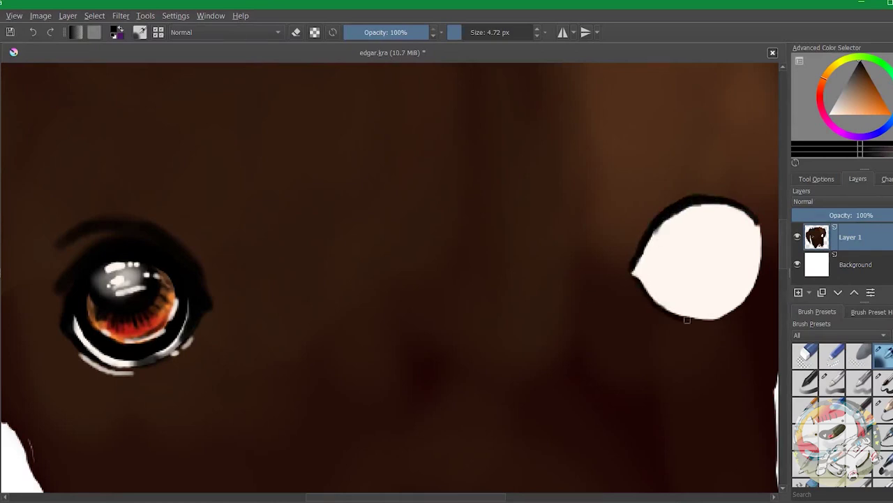
pyautogui.moveTo(686, 319); pyautogui.dragTo(715, 319)
pyautogui.scroll(-2, 714, 319)
pyautogui.scroll(2, 508, 309)
pyautogui.moveTo(550, 244); pyautogui.dragTo(552, 285)
pyautogui.press(']')
pyautogui.press(']')
pyautogui.press(']')
pyautogui.moveTo(577, 258); pyautogui.dragTo(574, 343)
# Paint a black iris ring and a large black pupil inside the right eye
pyautogui.scroll(1, 493, 70)
pyautogui.press('[')
pyautogui.press('[')
pyautogui.moveTo(552, 265)
pyautogui.mouseDown()
pyautogui.moveTo(481, 233)
pyautogui.moveTo(425, 293)
pyautogui.moveTo(464, 380)
pyautogui.mouseUp()
pyautogui.moveTo(473, 322)
pyautogui.mouseDown()
pyautogui.moveTo(566, 270)
pyautogui.moveTo(549, 331)
pyautogui.moveTo(495, 247)
pyautogui.moveTo(476, 245)
pyautogui.moveTo(475, 301)
pyautogui.moveTo(433, 322)
pyautogui.moveTo(454, 257)
pyautogui.mouseUp()
pyautogui.press('[')
pyautogui.press('[')
pyautogui.moveTo(423, 347); pyautogui.dragTo(465, 383)
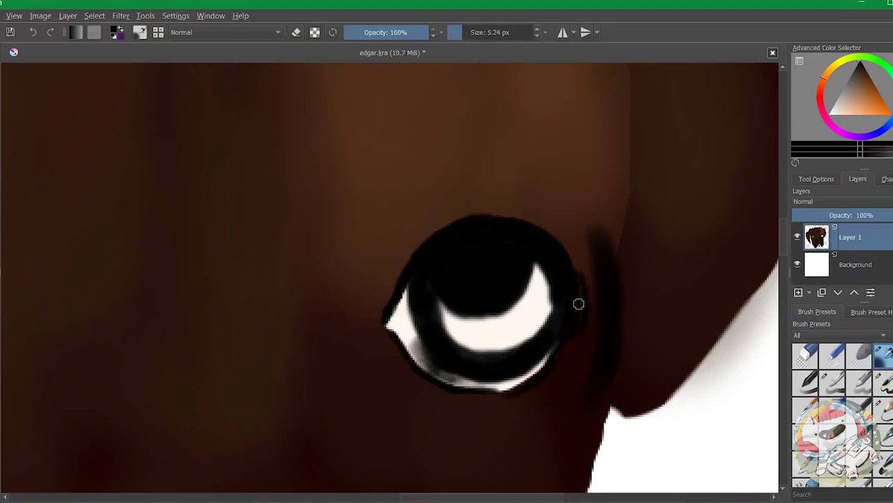
# Strengthen the right eye's outer lid crease and draw a curved black crease above its inner corner
pyautogui.moveTo(592, 253); pyautogui.dragTo(609, 289)
pyautogui.press('[')
pyautogui.press('[')
pyautogui.moveTo(389, 321)
pyautogui.mouseDown()
pyautogui.moveTo(443, 191)
pyautogui.moveTo(465, 166)
pyautogui.moveTo(409, 289)
pyautogui.mouseUp()
# Fill the right eye's iris with orange and shade it around the pupil
pyautogui.press(']')
pyautogui.moveTo(544, 296)
pyautogui.mouseDown()
pyautogui.moveTo(538, 254)
pyautogui.moveTo(531, 307)
pyautogui.moveTo(544, 336)
pyautogui.moveTo(513, 328)
pyautogui.moveTo(464, 338)
pyautogui.moveTo(432, 297)
pyautogui.moveTo(453, 338)
pyautogui.moveTo(444, 346)
pyautogui.mouseUp()
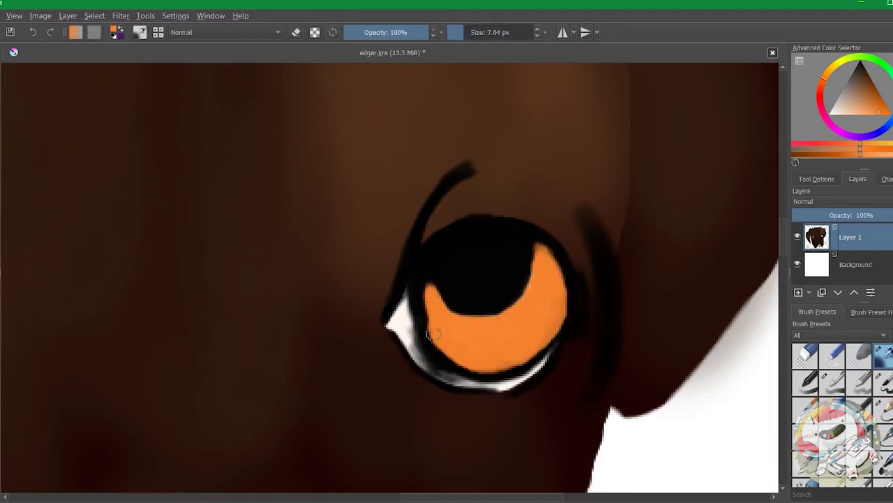
pyautogui.press('d')
pyautogui.moveTo(559, 330)
pyautogui.mouseDown()
pyautogui.moveTo(551, 257)
pyautogui.moveTo(515, 295)
pyautogui.mouseUp()
pyautogui.moveTo(447, 300); pyautogui.dragTo(515, 295)
# Add small soft white reflections to the right eye's pupil
pyautogui.press('-')
pyautogui.press('[')
pyautogui.press('[')
pyautogui.press('[')
pyautogui.moveTo(579, 307)
pyautogui.mouseDown()
pyautogui.moveTo(593, 318)
pyautogui.moveTo(600, 310)
pyautogui.moveTo(587, 314)
pyautogui.mouseUp()
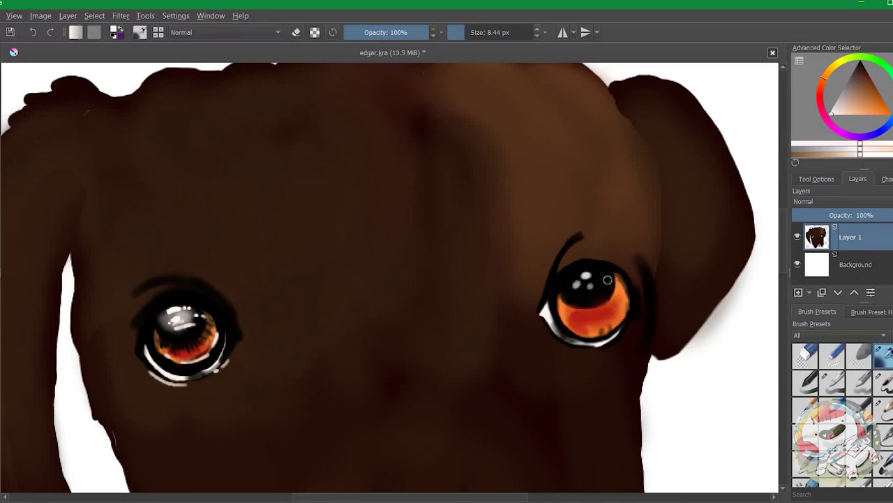
# Draw dark radial strokes in the right iris and add white highlights along its edge and lower rim
pyautogui.press('d')
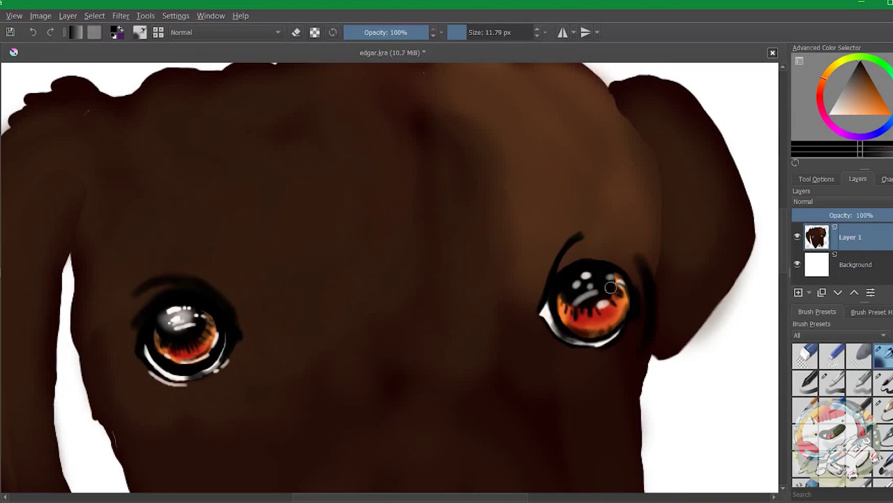
pyautogui.moveTo(619, 295); pyautogui.dragTo(600, 314)
pyautogui.press('+')
pyautogui.press('x')
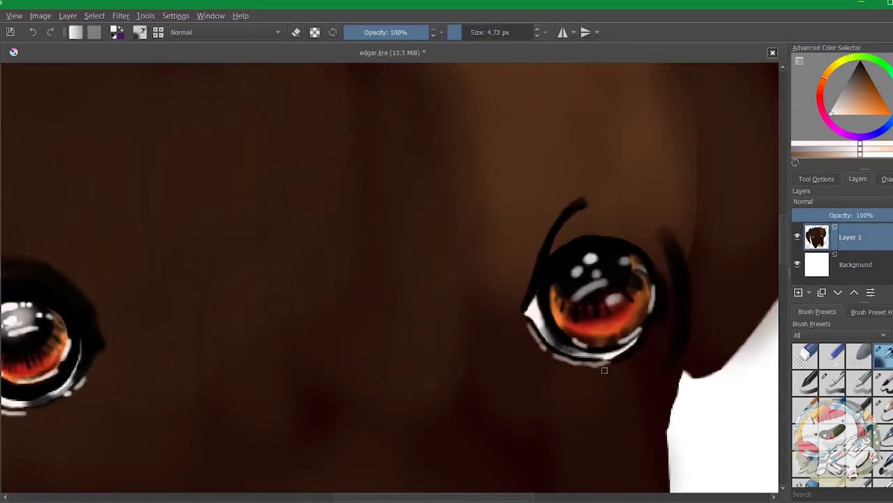
# Paint brown along the right eye's upper lid and shade the surrounding creases with soft black at about 25 px
pyautogui.keyDown('ctrl'); pyautogui.click(550, 265); pyautogui.keyUp('ctrl')
pyautogui.moveTo(551, 266)
pyautogui.mouseDown()
pyautogui.moveTo(649, 251)
pyautogui.moveTo(585, 229)
pyautogui.moveTo(617, 198)
pyautogui.moveTo(665, 232)
pyautogui.mouseUp()
pyautogui.press('d')
pyautogui.press(']')
pyautogui.press(']')
pyautogui.press(']')
pyautogui.press(']')
pyautogui.press(']')
pyautogui.press(']')
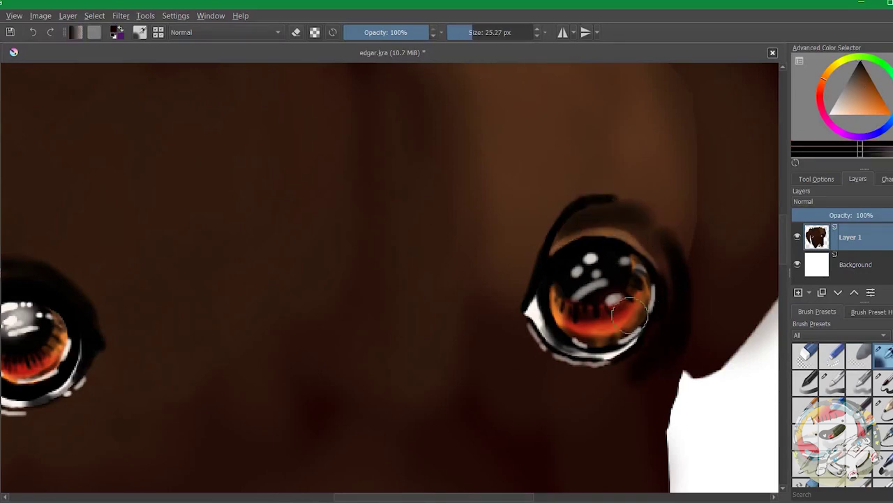
# Paint crisp white highlights on the top of the right pupil and the lower iris with a brush of about 5 px
pyautogui.press('-')
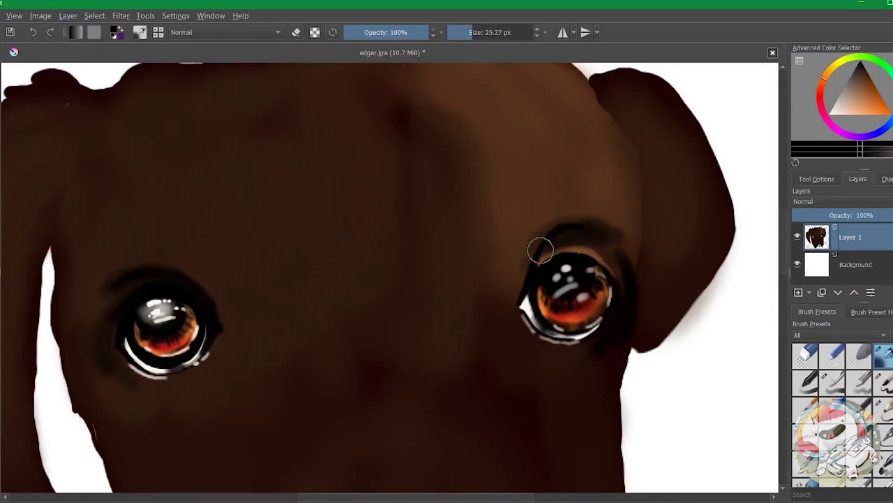
pyautogui.press('[')
pyautogui.press('[')
pyautogui.press('[')
pyautogui.scroll(2, 543, 247)
pyautogui.scroll(-2, 572, 307)
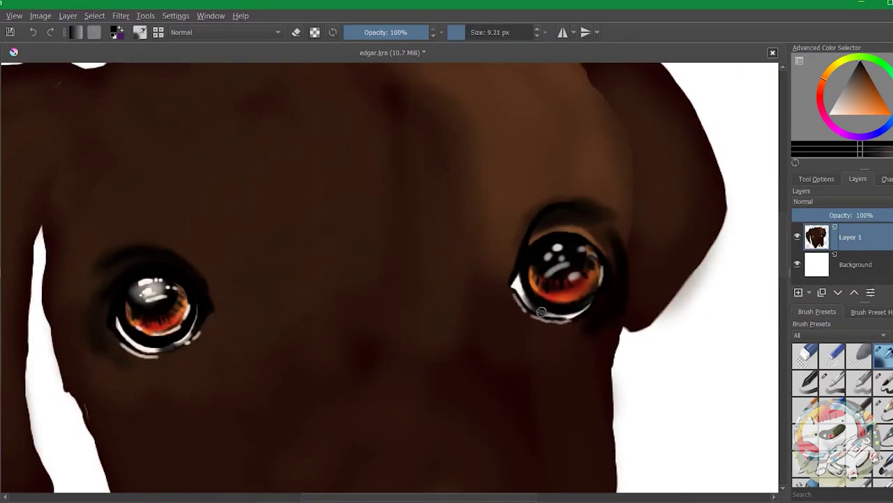
pyautogui.scroll(2, 542, 311)
pyautogui.click(705, 297)
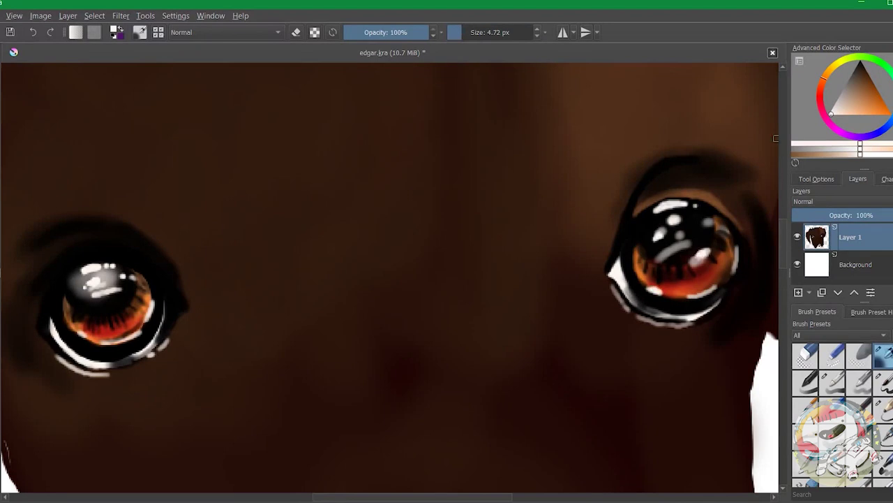
# Brush a soft grey-white sheen over the upper pupil of the right eye with a brush between about 11 and 18 px
pyautogui.press(']')
pyautogui.press(']')
pyautogui.press(']')
pyautogui.press(']')
pyautogui.press(']')
pyautogui.press('-')
pyautogui.press('-')
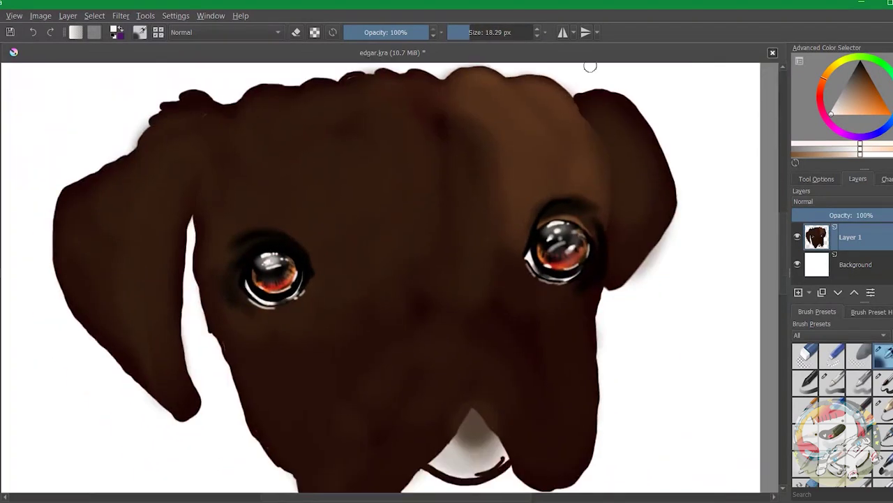
pyautogui.press('[')
pyautogui.press('[')
pyautogui.scroll(3, 575, 242)
pyautogui.scroll(-4, 571, 264)
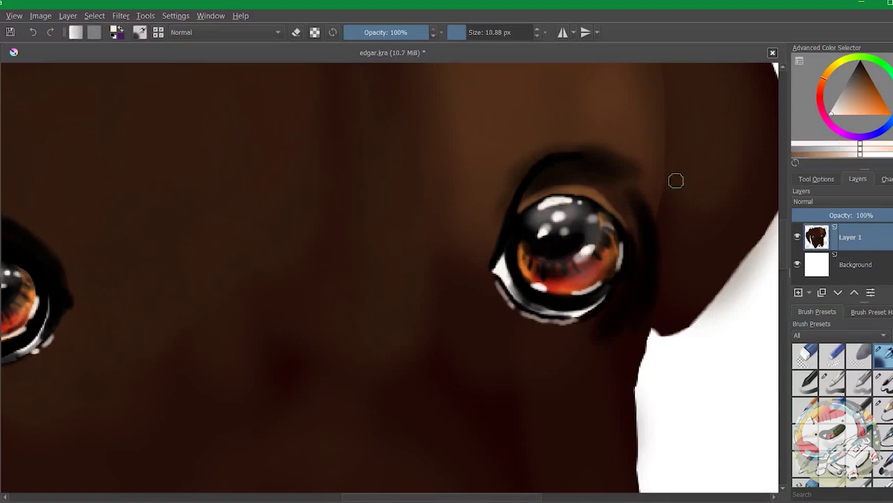
pyautogui.scroll(2, 566, 240)
pyautogui.scroll(-2, 151, 300)
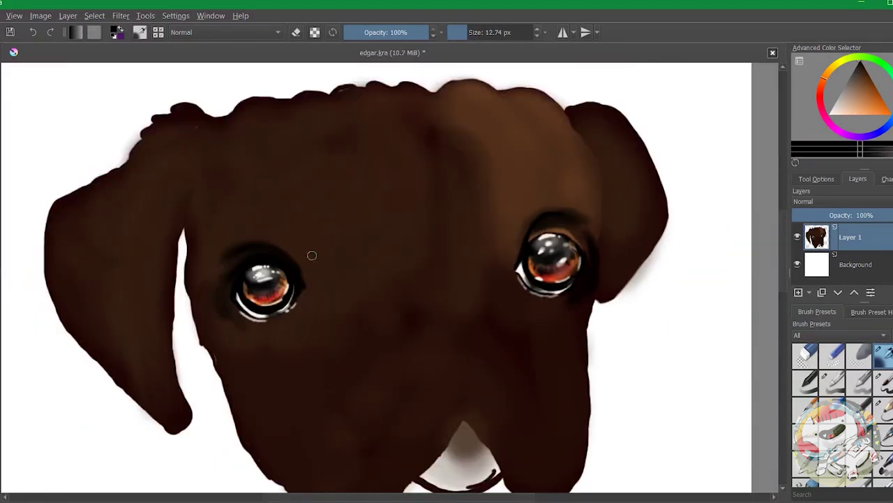
# Paint a soft, very dark brown shadow above and beside the right eye with a brush of about 42 px
pyautogui.keyDown('ctrl'); pyautogui.click(374, 303); pyautogui.keyUp('ctrl')
pyautogui.press(']')
pyautogui.press(']')
pyautogui.press(']')
pyautogui.press(']')
pyautogui.moveTo(579, 166)
pyautogui.mouseDown()
pyautogui.moveTo(482, 199)
pyautogui.moveTo(573, 197)
pyautogui.moveTo(481, 201)
pyautogui.moveTo(528, 192)
pyautogui.moveTo(497, 238)
pyautogui.mouseUp()
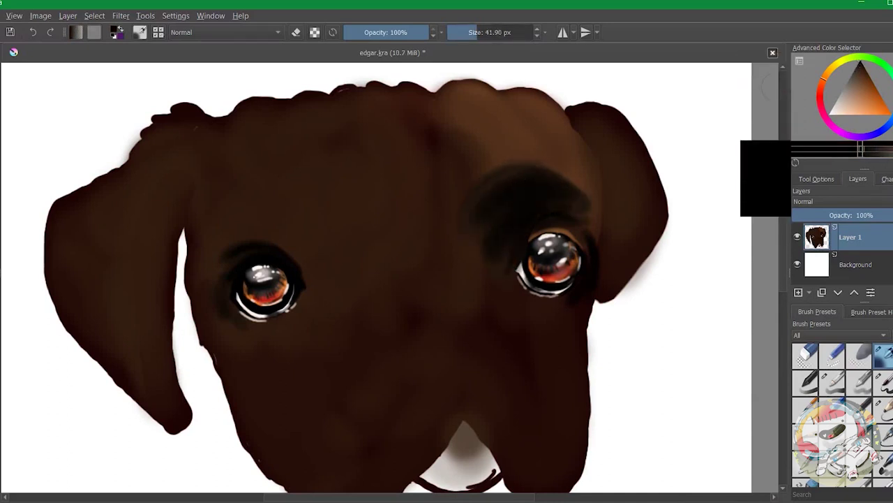
pyautogui.moveTo(505, 203)
pyautogui.mouseDown()
pyautogui.moveTo(564, 191)
pyautogui.moveTo(500, 188)
pyautogui.moveTo(477, 243)
pyautogui.mouseUp()
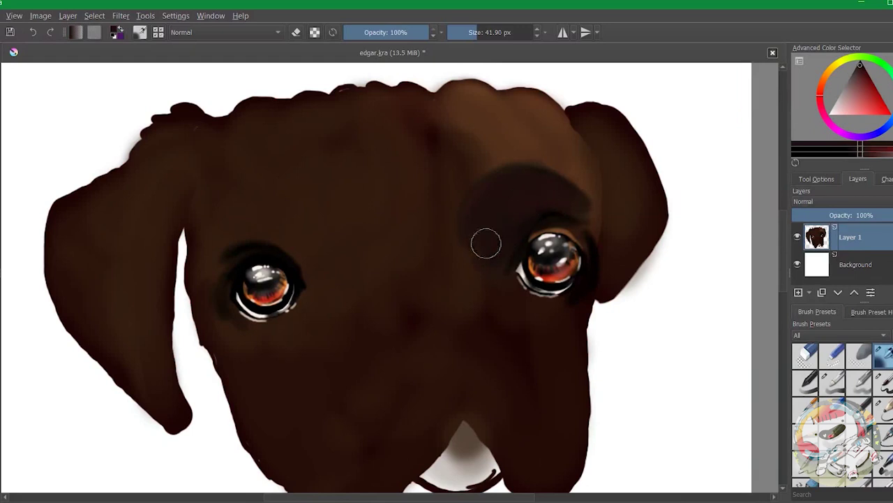
# Paint the left half of the forehead in the lighter brown sampled from the right brow area
pyautogui.keyDown('ctrl'); pyautogui.click(458, 140); pyautogui.keyUp('ctrl')
pyautogui.moveTo(391, 101)
pyautogui.mouseDown()
pyautogui.moveTo(398, 154)
pyautogui.moveTo(358, 125)
pyautogui.moveTo(343, 130)
pyautogui.moveTo(326, 231)
pyautogui.moveTo(216, 222)
pyautogui.mouseUp()
pyautogui.press(']')
# Paint dark brown shading above the left eye and in streaks rising between the brows up the forehead
pyautogui.keyDown('ctrl'); pyautogui.click(309, 244); pyautogui.keyUp('ctrl')
pyautogui.press('[')
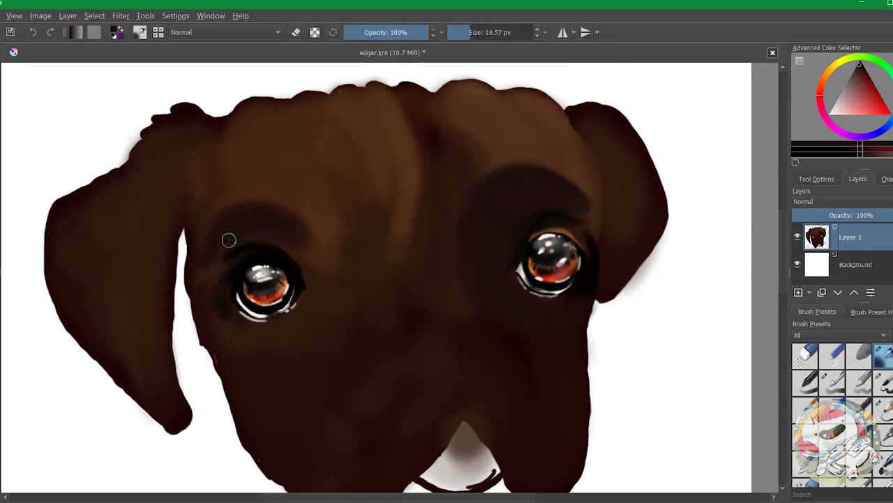
pyautogui.moveTo(329, 210); pyautogui.dragTo(357, 256)
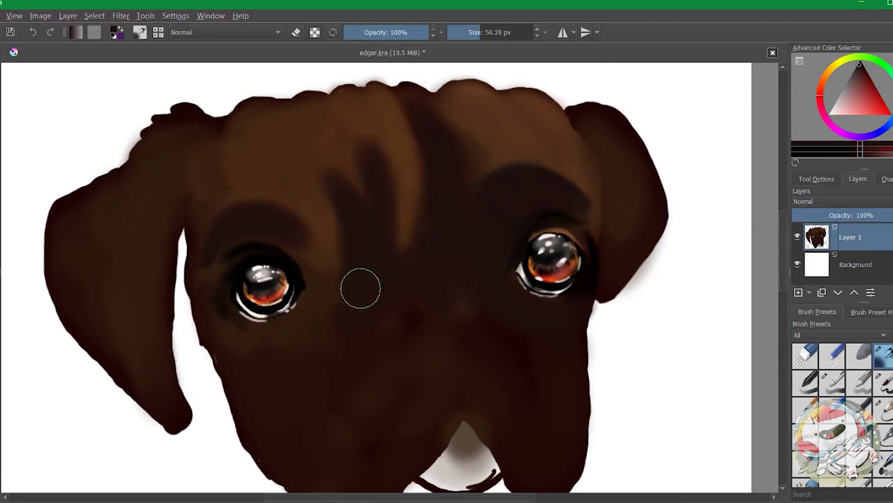
pyautogui.moveTo(355, 297); pyautogui.dragTo(327, 304)
pyautogui.hotkey('ctrl', 'z')
# Blend dark brown around the eyes and across the bridge of the muzzle, with brush sizes from about 6 to 84 px
pyautogui.press('[')
pyautogui.press('[')
pyautogui.press('[')
pyautogui.press('[')
pyautogui.press('[')
pyautogui.press('[')
pyautogui.press('[')
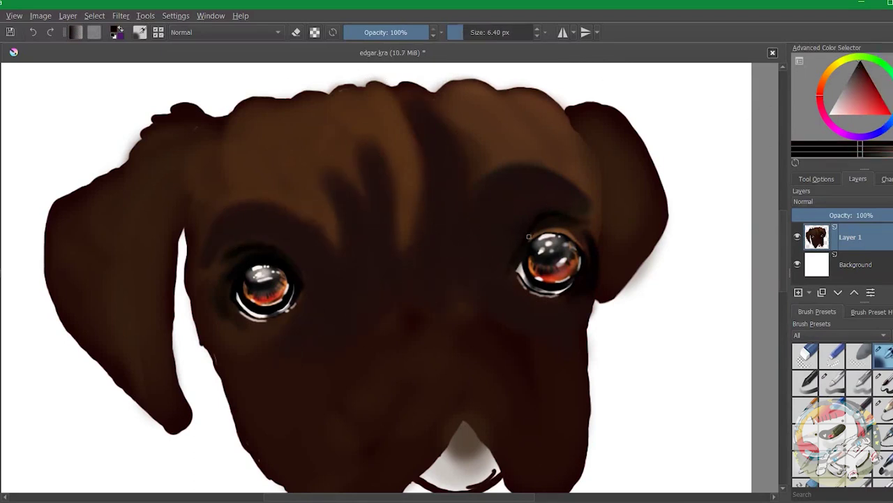
pyautogui.keyDown('ctrl'); pyautogui.click(580, 247); pyautogui.keyUp('ctrl')
pyautogui.press(']')
pyautogui.press(']')
pyautogui.press(']')
pyautogui.press(']')
pyautogui.press(']')
pyautogui.press(']')
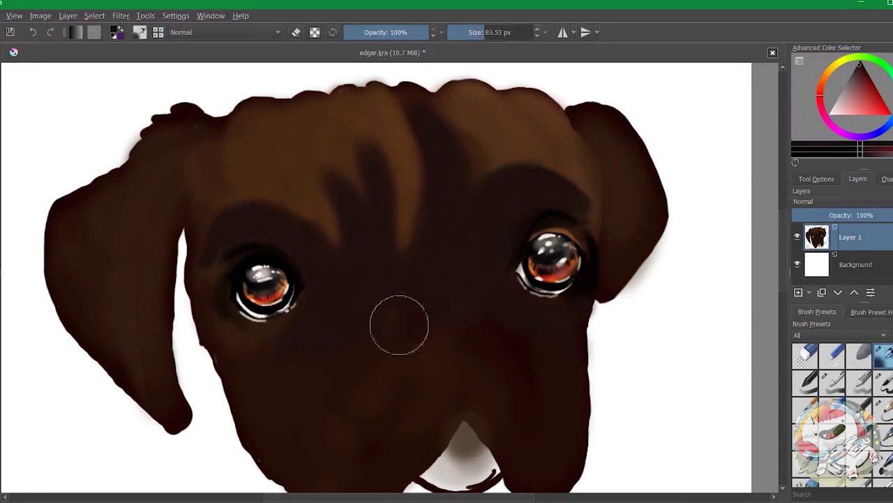
pyautogui.press('[')
pyautogui.press('[')
# Draw fine dark fur strokes across both sides of the forehead and at the top of the head, at about 8 px
pyautogui.moveTo(248, 165); pyautogui.dragTo(270, 149)
pyautogui.hotkey('ctrl', 'z')
pyautogui.press(']')
pyautogui.press(']')
pyautogui.press(']')
pyautogui.moveTo(215, 164)
pyautogui.mouseDown()
pyautogui.moveTo(305, 202)
pyautogui.moveTo(234, 132)
pyautogui.moveTo(379, 96)
pyautogui.moveTo(335, 154)
pyautogui.moveTo(463, 97)
pyautogui.moveTo(468, 76)
pyautogui.mouseUp()
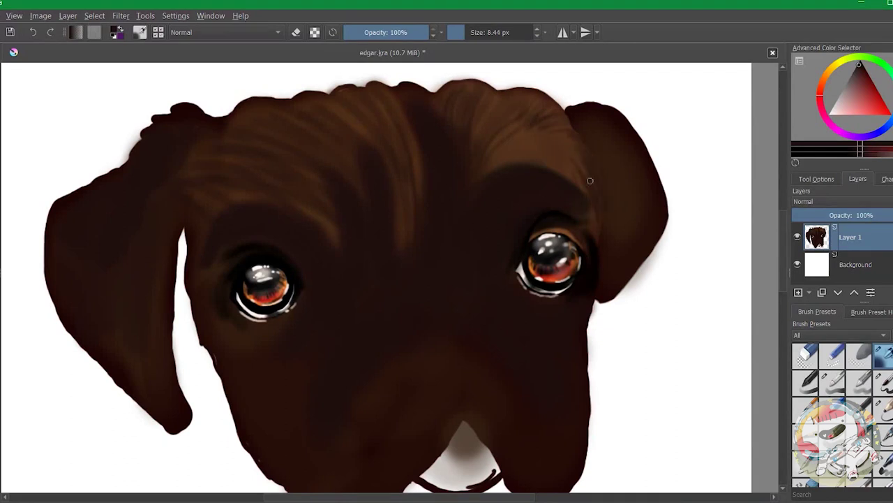
pyautogui.moveTo(360, 91); pyautogui.dragTo(365, 104)
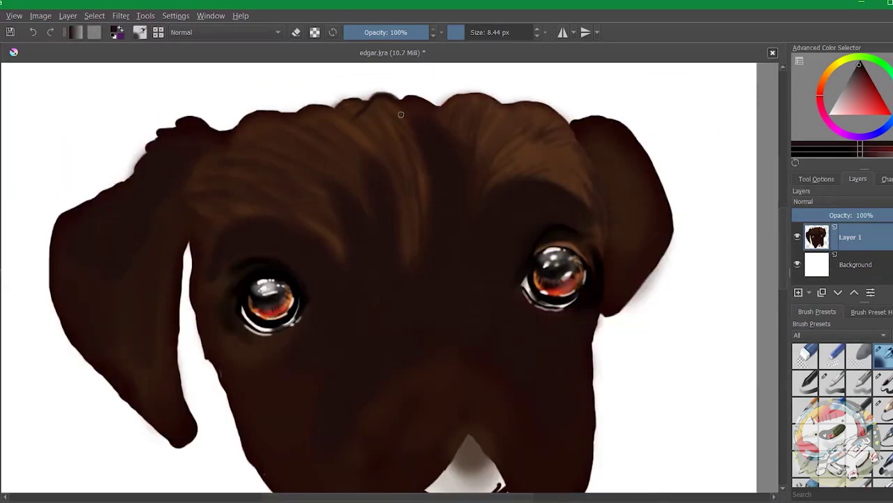
# Draw lighter brown fur strokes down the middle of the forehead and between the brows
pyautogui.keyDown('ctrl'); pyautogui.click(476, 189); pyautogui.keyUp('ctrl')
pyautogui.moveTo(482, 174)
pyautogui.mouseDown()
pyautogui.moveTo(482, 200)
pyautogui.moveTo(464, 215)
pyautogui.mouseUp()
pyautogui.moveTo(480, 160)
pyautogui.mouseDown()
pyautogui.moveTo(457, 192)
pyautogui.moveTo(460, 224)
pyautogui.mouseUp()
pyautogui.moveTo(462, 186); pyautogui.dragTo(455, 206)
pyautogui.moveTo(454, 251)
pyautogui.mouseDown()
pyautogui.moveTo(465, 208)
pyautogui.moveTo(452, 143)
pyautogui.mouseUp()
pyautogui.press(']')
pyautogui.moveTo(444, 163); pyautogui.dragTo(437, 124)
pyautogui.moveTo(425, 188); pyautogui.dragTo(412, 119)
pyautogui.moveTo(394, 201); pyautogui.dragTo(382, 160)
pyautogui.moveTo(377, 234); pyautogui.dragTo(342, 183)
# Draw lighter brown fur strokes above the left eye and a curved streak from the nose bridge to the left cheek
pyautogui.moveTo(355, 277); pyautogui.dragTo(341, 221)
pyautogui.moveTo(334, 253); pyautogui.dragTo(319, 238)
pyautogui.moveTo(288, 239)
pyautogui.mouseDown()
pyautogui.moveTo(225, 266)
pyautogui.moveTo(288, 245)
pyautogui.mouseUp()
pyautogui.moveTo(293, 269); pyautogui.dragTo(321, 249)
pyautogui.moveTo(416, 282)
pyautogui.mouseDown()
pyautogui.moveTo(330, 346)
pyautogui.moveTo(283, 400)
pyautogui.mouseUp()
# Paint two white nose shapes with a tapering centre streak, using the 15% opacity brush at about 27 px
pyautogui.keyDown('ctrl'); pyautogui.click(293, 412); pyautogui.keyUp('ctrl')
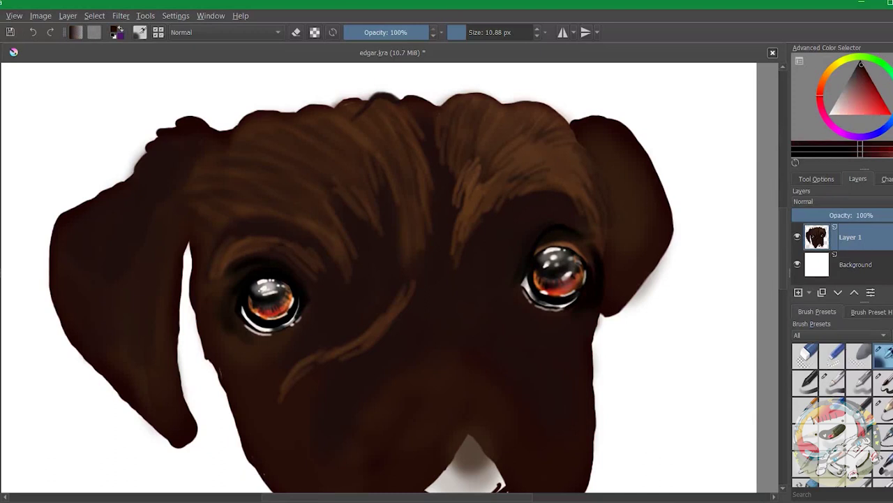
pyautogui.press('/')
pyautogui.press('[')
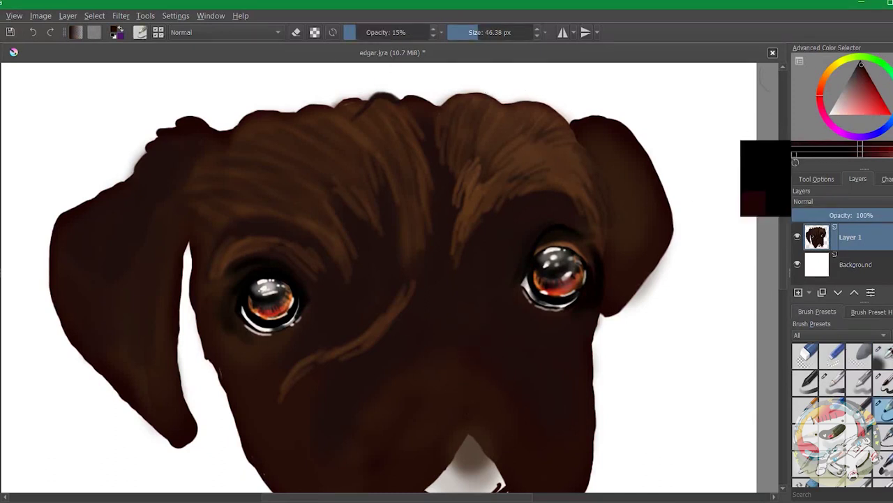
pyautogui.keyDown('ctrl'); pyautogui.click(502, 95); pyautogui.keyUp('ctrl')
pyautogui.press('[')
pyautogui.press('[')
pyautogui.moveTo(459, 321); pyautogui.dragTo(466, 329)
pyautogui.moveTo(447, 299)
pyautogui.mouseDown()
pyautogui.moveTo(466, 329)
pyautogui.moveTo(461, 377)
pyautogui.mouseUp()
pyautogui.moveTo(458, 314)
pyautogui.mouseDown()
pyautogui.moveTo(459, 351)
pyautogui.moveTo(492, 335)
pyautogui.moveTo(476, 325)
pyautogui.moveTo(432, 329)
pyautogui.moveTo(476, 341)
pyautogui.moveTo(464, 373)
pyautogui.mouseUp()
pyautogui.moveTo(446, 328); pyautogui.dragTo(466, 411)
pyautogui.moveTo(461, 363)
pyautogui.mouseDown()
pyautogui.moveTo(430, 325)
pyautogui.moveTo(385, 342)
pyautogui.moveTo(430, 374)
pyautogui.moveTo(383, 345)
pyautogui.moveTo(463, 309)
pyautogui.moveTo(450, 335)
pyautogui.mouseUp()
pyautogui.press('2')
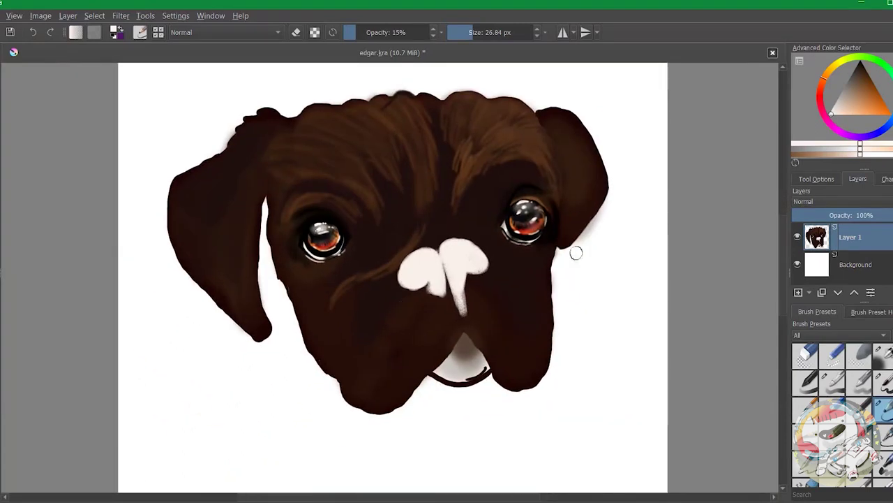
# Paint brown over the right brow and extend the dark fur along the right cheek and the muzzle edges
pyautogui.keyDown('ctrl'); pyautogui.click(504, 169); pyautogui.keyUp('ctrl')
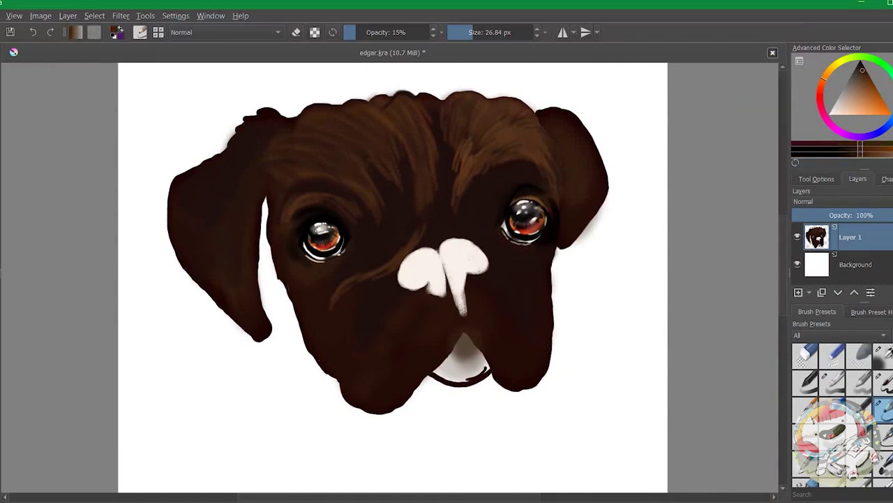
pyautogui.press('/')
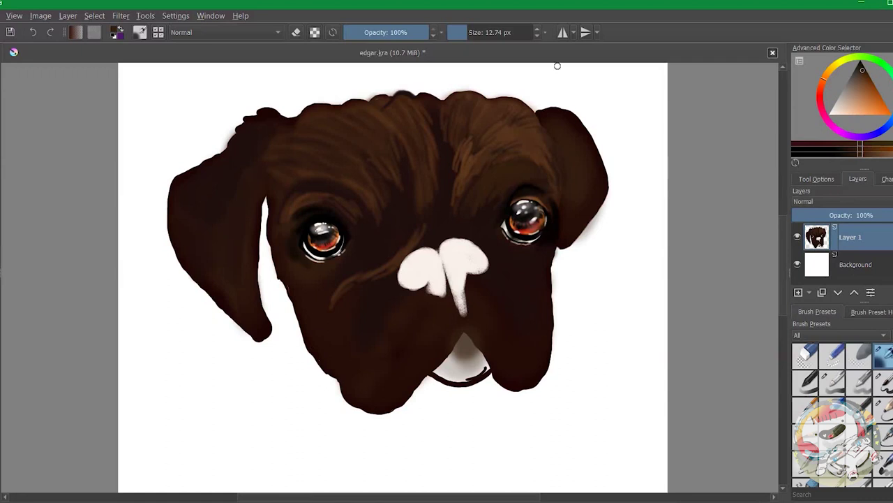
pyautogui.keyDown('ctrl'); pyautogui.click(542, 263); pyautogui.keyUp('ctrl')
pyautogui.moveTo(542, 263)
pyautogui.mouseDown()
pyautogui.moveTo(547, 294)
pyautogui.moveTo(531, 279)
pyautogui.moveTo(535, 325)
pyautogui.moveTo(537, 274)
pyautogui.moveTo(544, 293)
pyautogui.moveTo(362, 370)
pyautogui.moveTo(405, 396)
pyautogui.moveTo(438, 388)
pyautogui.mouseUp()
pyautogui.press(']')
pyautogui.press(']')
pyautogui.press(']')
pyautogui.keyDown('ctrl'); pyautogui.click(549, 285); pyautogui.keyUp('ctrl')
pyautogui.press('/')
pyautogui.press('d')
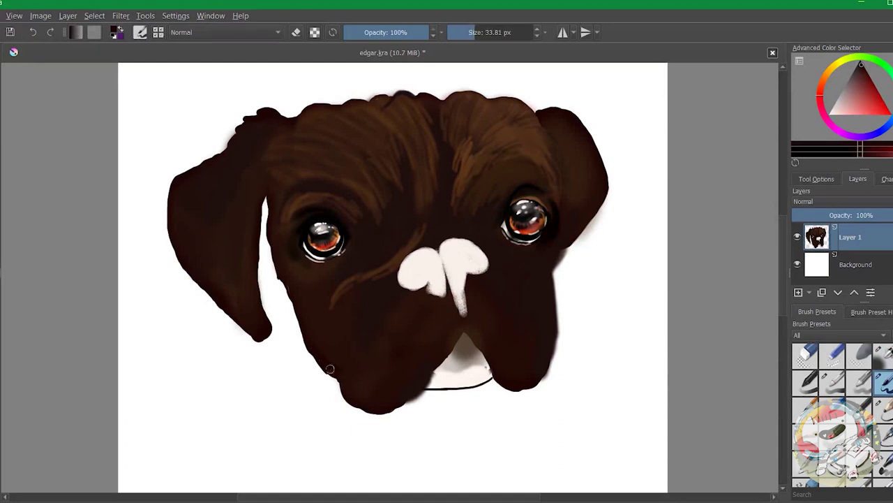
pyautogui.press('/')
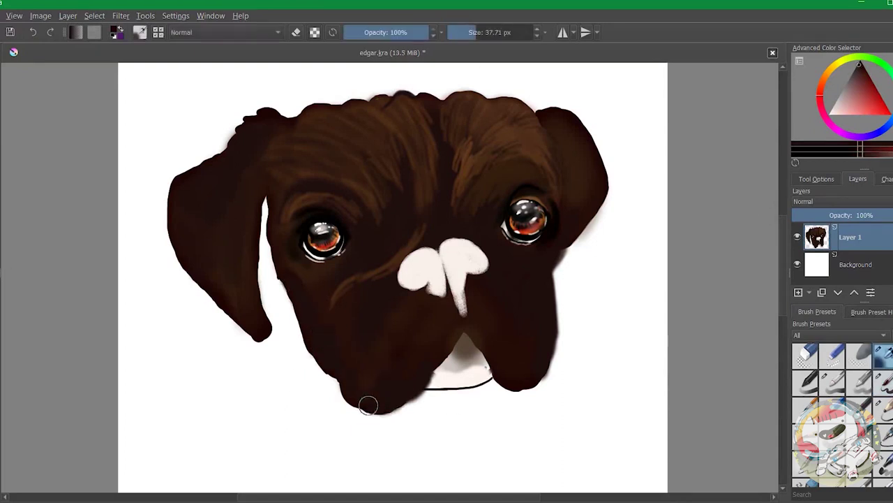
# Cover the top of the mouth gap with dark brown and paint soft dark brown neck fur below the chin
pyautogui.keyDown('ctrl'); pyautogui.click(388, 386); pyautogui.keyUp('ctrl')
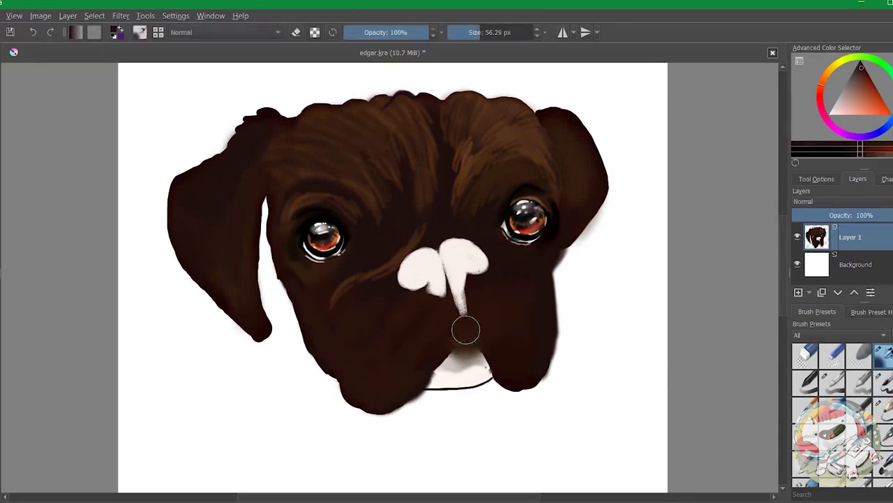
pyautogui.press(']')
pyautogui.press(']')
pyautogui.moveTo(492, 398)
pyautogui.mouseDown()
pyautogui.moveTo(460, 402)
pyautogui.moveTo(498, 379)
pyautogui.moveTo(449, 409)
pyautogui.moveTo(383, 419)
pyautogui.moveTo(377, 429)
pyautogui.mouseUp()
# Paint a thick black shadow from the left ear's inner edge along the jaw and under the mouth, and shade the mouth gap
pyautogui.moveTo(269, 208); pyautogui.dragTo(271, 323)
pyautogui.press('[')
pyautogui.press('[')
pyautogui.press('[')
pyautogui.moveTo(269, 205)
pyautogui.mouseDown()
pyautogui.moveTo(267, 249)
pyautogui.moveTo(294, 323)
pyautogui.moveTo(377, 418)
pyautogui.moveTo(397, 422)
pyautogui.mouseUp()
pyautogui.press(']')
pyautogui.press(']')
pyautogui.press(']')
pyautogui.moveTo(435, 385)
pyautogui.mouseDown()
pyautogui.moveTo(452, 436)
pyautogui.moveTo(491, 386)
pyautogui.moveTo(401, 410)
pyautogui.moveTo(423, 376)
pyautogui.mouseUp()
# Fill the neck below the left ear with dark brown fur and add black shading along the jaw and left cheek
pyautogui.press('[')
pyautogui.press('[')
pyautogui.press('[')
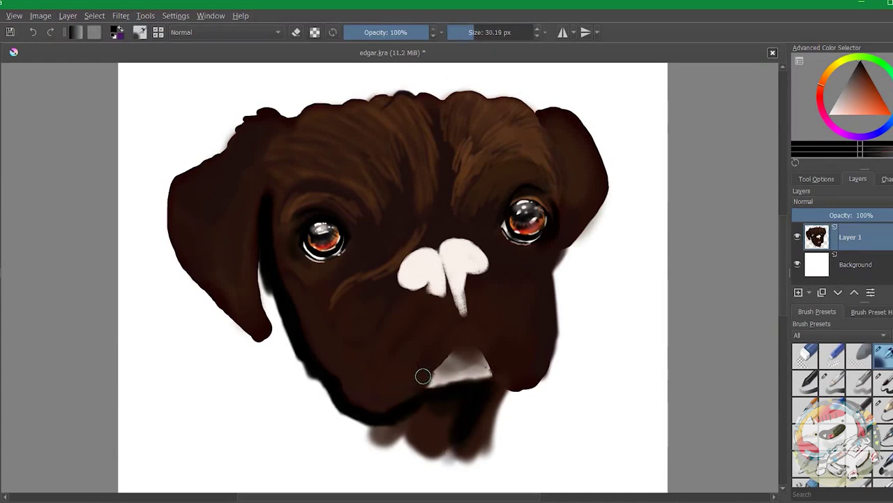
pyautogui.moveTo(347, 371)
pyautogui.mouseDown()
pyautogui.moveTo(354, 330)
pyautogui.moveTo(325, 350)
pyautogui.moveTo(342, 300)
pyautogui.moveTo(375, 279)
pyautogui.moveTo(345, 299)
pyautogui.moveTo(308, 295)
pyautogui.moveTo(282, 272)
pyautogui.moveTo(314, 295)
pyautogui.moveTo(296, 285)
pyautogui.moveTo(317, 324)
pyautogui.moveTo(322, 394)
pyautogui.moveTo(269, 288)
pyautogui.moveTo(280, 337)
pyautogui.moveTo(265, 251)
pyautogui.moveTo(299, 368)
pyautogui.moveTo(266, 346)
pyautogui.moveTo(324, 401)
pyautogui.moveTo(395, 424)
pyautogui.moveTo(325, 423)
pyautogui.moveTo(298, 333)
pyautogui.moveTo(275, 294)
pyautogui.moveTo(261, 368)
pyautogui.moveTo(240, 331)
pyautogui.moveTo(263, 368)
pyautogui.mouseUp()
pyautogui.press(']')
pyautogui.press(']')
pyautogui.press(']')
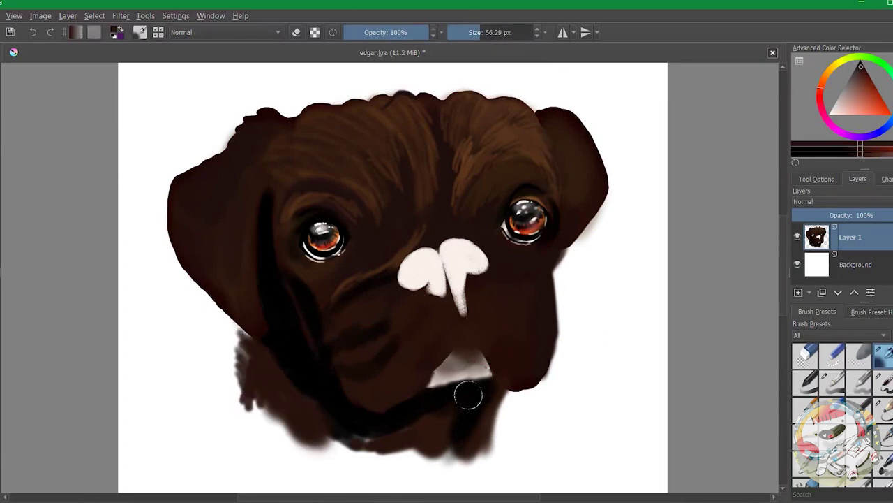
# Extend the dark brown fur on the right side of the neck and muzzle and along the right ear's lower edge
pyautogui.press('[')
pyautogui.moveTo(492, 440)
pyautogui.mouseDown()
pyautogui.moveTo(496, 409)
pyautogui.moveTo(548, 344)
pyautogui.moveTo(541, 330)
pyautogui.mouseUp()
pyautogui.moveTo(573, 241)
pyautogui.mouseDown()
pyautogui.moveTo(557, 269)
pyautogui.moveTo(518, 289)
pyautogui.moveTo(588, 254)
pyautogui.moveTo(584, 221)
pyautogui.mouseUp()
# Outline the upper edge of the mouth and draw the line down the middle of the nose in black at about 15 px
pyautogui.press('[')
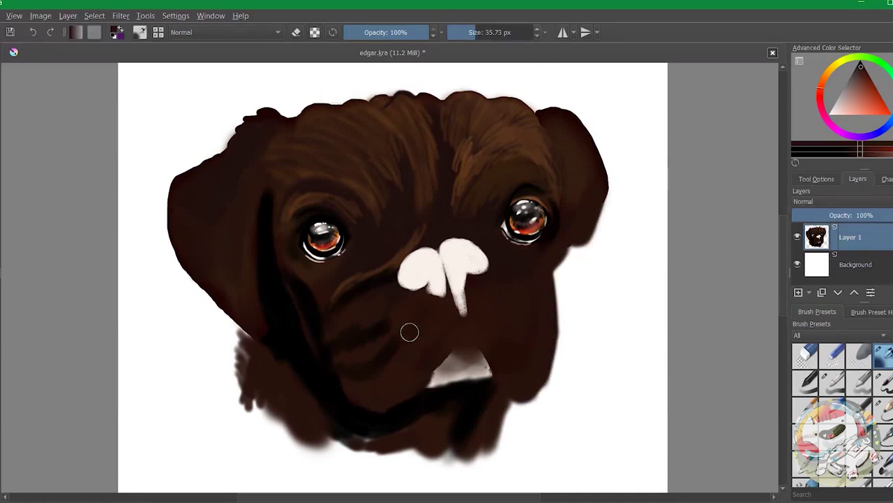
pyautogui.press('[')
pyautogui.press('[')
pyautogui.press('[')
pyautogui.moveTo(467, 356); pyautogui.dragTo(440, 363)
pyautogui.moveTo(440, 257); pyautogui.dragTo(457, 316)
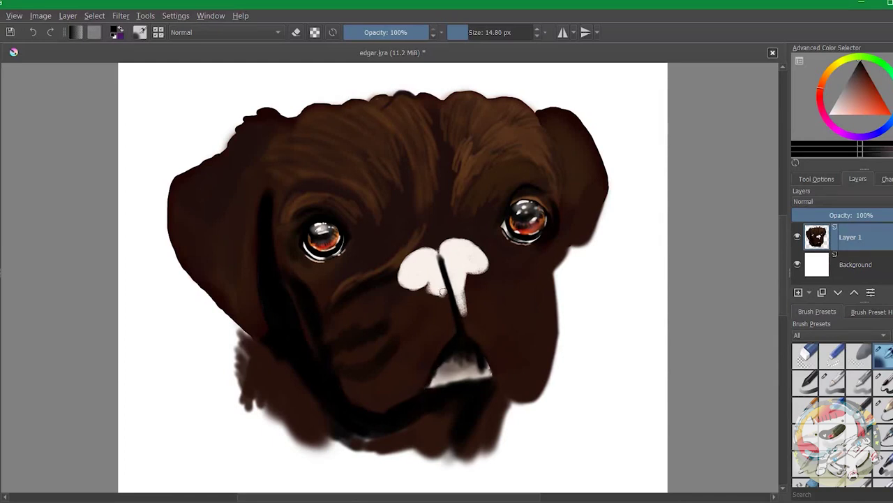
# Shade below the nose and across both sides of the muzzle with soft black at about 49 px
pyautogui.press(']')
pyautogui.press(']')
pyautogui.press(']')
pyautogui.press(']')
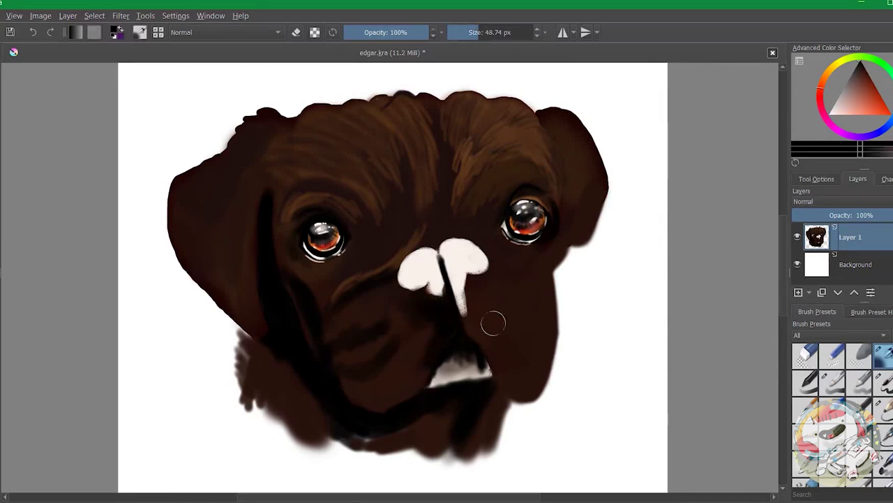
pyautogui.moveTo(543, 322); pyautogui.dragTo(546, 377)
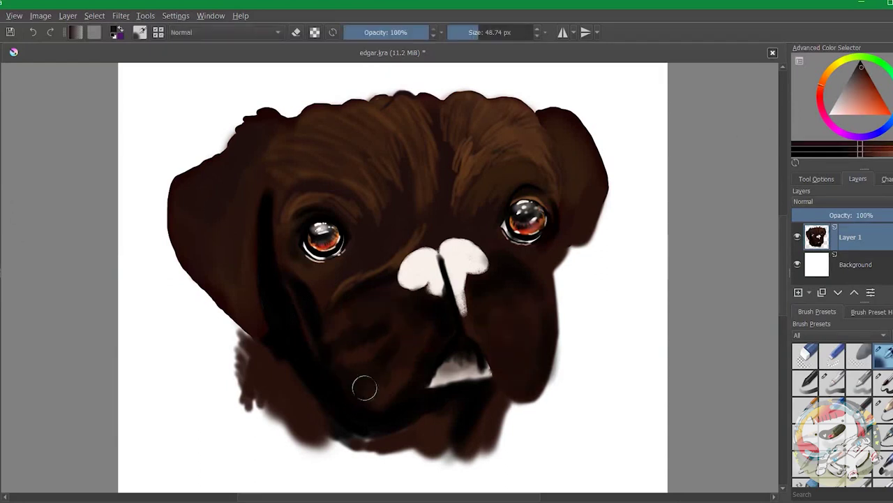
# Add fine dark brown fur strokes on the left cheek with the brush at about 13 px
pyautogui.press('[')
pyautogui.press('[')
pyautogui.press('[')
pyautogui.press('[')
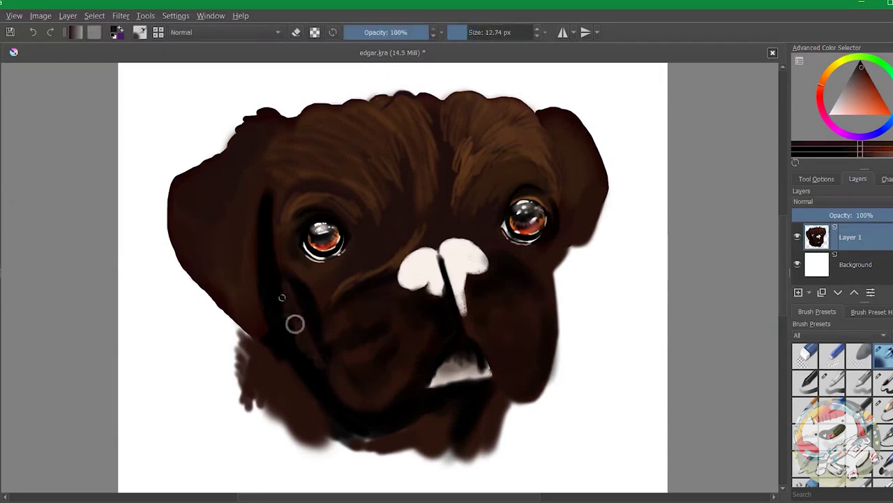
# Sample the nose's off-white and brush soft, broad light strokes down the right and left sides of the muzzle
pyautogui.keyDown('ctrl'); pyautogui.click(462, 281); pyautogui.keyUp('ctrl')
pyautogui.press(']')
pyautogui.press(']')
pyautogui.press(']')
pyautogui.press(']')
pyautogui.moveTo(516, 293)
pyautogui.mouseDown()
pyautogui.moveTo(474, 309)
pyautogui.moveTo(516, 347)
pyautogui.moveTo(479, 318)
pyautogui.moveTo(520, 377)
pyautogui.mouseUp()
pyautogui.moveTo(429, 308)
pyautogui.mouseDown()
pyautogui.moveTo(419, 319)
pyautogui.moveTo(375, 319)
pyautogui.moveTo(391, 390)
pyautogui.mouseUp()
# Paint thinner curved light grey strokes across the left side of the muzzle with a smaller brush
pyautogui.press('[')
pyautogui.press('[')
pyautogui.press('[')
pyautogui.moveTo(401, 333); pyautogui.dragTo(341, 369)
pyautogui.moveTo(382, 316); pyautogui.dragTo(333, 347)
pyautogui.moveTo(397, 283); pyautogui.dragTo(332, 313)
pyautogui.press('[')
pyautogui.press('[')
pyautogui.moveTo(391, 307); pyautogui.dragTo(340, 345)
pyautogui.moveTo(409, 283); pyautogui.dragTo(363, 316)
# Tint both sides of the muzzle and the mouth area with soft red using a larger brush
pyautogui.click(825, 77)
pyautogui.click(861, 106)
pyautogui.press(']')
pyautogui.press(']')
pyautogui.press(']')
pyautogui.moveTo(488, 283)
pyautogui.mouseDown()
pyautogui.moveTo(517, 307)
pyautogui.moveTo(517, 377)
pyautogui.mouseUp()
pyautogui.moveTo(412, 323); pyautogui.dragTo(380, 317)
pyautogui.moveTo(394, 349); pyautogui.dragTo(464, 360)
# Add stronger red and near-black shading within both sides of the muzzle at about 36 px
pyautogui.click(865, 92)
pyautogui.moveTo(489, 286)
pyautogui.mouseDown()
pyautogui.moveTo(502, 345)
pyautogui.moveTo(489, 314)
pyautogui.mouseUp()
pyautogui.moveTo(419, 328); pyautogui.dragTo(377, 311)
pyautogui.click(858, 70)
pyautogui.moveTo(489, 307)
pyautogui.mouseDown()
pyautogui.moveTo(525, 296)
pyautogui.moveTo(506, 335)
pyautogui.moveTo(516, 380)
pyautogui.mouseUp()
pyautogui.moveTo(426, 307)
pyautogui.mouseDown()
pyautogui.moveTo(419, 328)
pyautogui.moveTo(380, 290)
pyautogui.moveTo(478, 295)
pyautogui.mouseUp()
pyautogui.press('k')
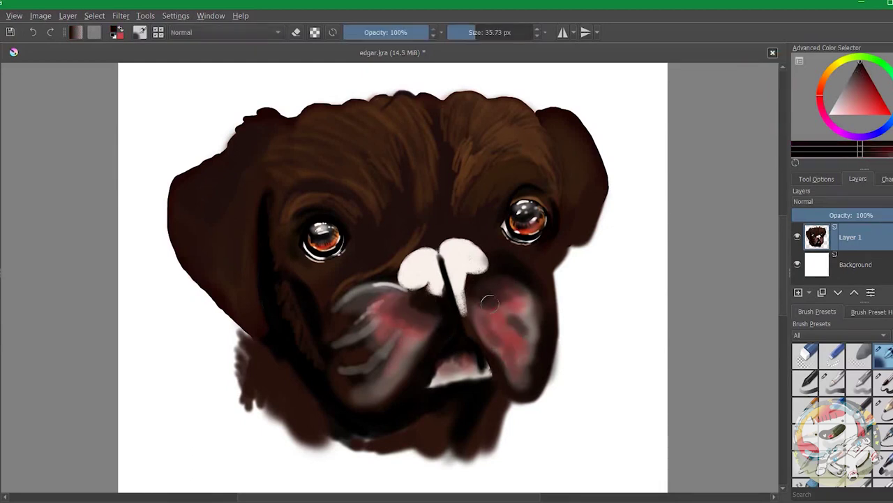
# Paint short off-white fur strokes across the chin below the mouth with a fine brush at about 6 px
pyautogui.keyDown('ctrl'); pyautogui.click(457, 261); pyautogui.keyUp('ctrl')
pyautogui.press('[')
pyautogui.press('[')
pyautogui.press('[')
pyautogui.press('[')
pyautogui.press('[')
pyautogui.moveTo(487, 385)
pyautogui.mouseDown()
pyautogui.moveTo(481, 367)
pyautogui.moveTo(461, 373)
pyautogui.mouseUp()
pyautogui.scroll(3, 447, 382)
pyautogui.moveTo(419, 349)
pyautogui.mouseDown()
pyautogui.moveTo(447, 388)
pyautogui.moveTo(480, 405)
pyautogui.mouseUp()
pyautogui.press('[')
pyautogui.moveTo(478, 372); pyautogui.dragTo(488, 400)
pyautogui.press(']')
pyautogui.press(']')
pyautogui.press(']')
pyautogui.press(']')
pyautogui.moveTo(455, 360); pyautogui.dragTo(520, 404)
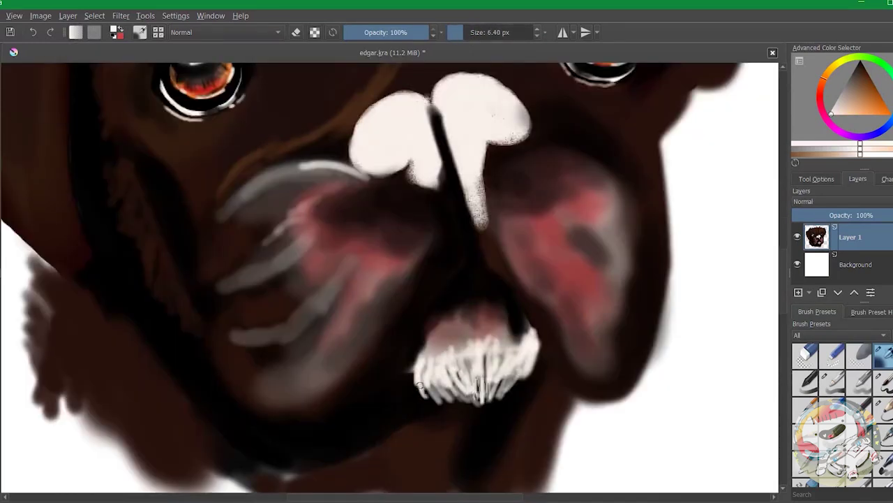
pyautogui.moveTo(412, 365); pyautogui.dragTo(427, 401)
pyautogui.moveTo(530, 355); pyautogui.dragTo(519, 375)
# Blend the chin fur outward with muted greyish pink strokes along its sides and up to the mouth's upper edge
pyautogui.keyDown('ctrl'); pyautogui.click(517, 328); pyautogui.keyUp('ctrl')
pyautogui.moveTo(513, 334)
pyautogui.mouseDown()
pyautogui.moveTo(516, 359)
pyautogui.moveTo(492, 358)
pyautogui.mouseUp()
pyautogui.moveTo(531, 329); pyautogui.dragTo(529, 354)
pyautogui.moveTo(469, 351); pyautogui.dragTo(464, 384)
pyautogui.moveTo(429, 341)
pyautogui.mouseDown()
pyautogui.moveTo(437, 376)
pyautogui.moveTo(453, 394)
pyautogui.mouseUp()
pyautogui.moveTo(419, 349)
pyautogui.mouseDown()
pyautogui.moveTo(420, 374)
pyautogui.moveTo(399, 394)
pyautogui.mouseUp()
pyautogui.moveTo(451, 300); pyautogui.dragTo(457, 322)
pyautogui.moveTo(481, 292); pyautogui.dragTo(509, 328)
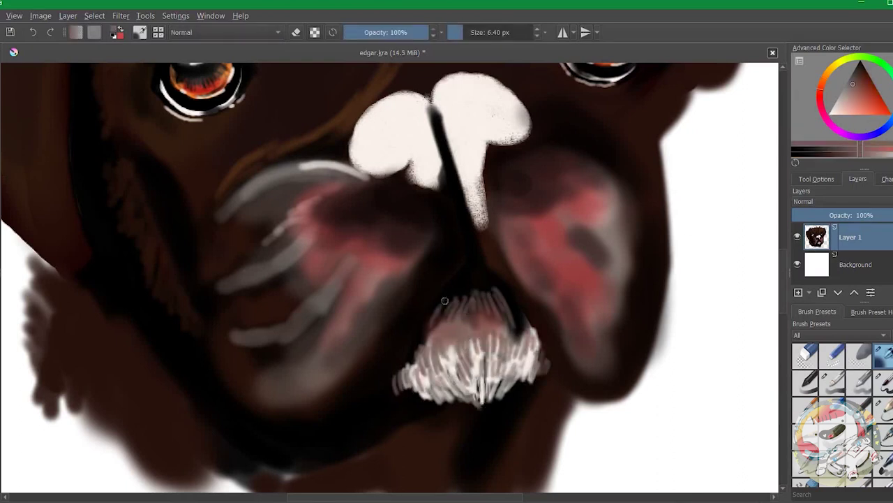
# Add a few short greyish pink hairs on the muzzle just left of the mouth
pyautogui.moveTo(436, 250); pyautogui.dragTo(430, 290)
pyautogui.moveTo(423, 285); pyautogui.dragTo(412, 301)
pyautogui.moveTo(436, 242); pyautogui.dragTo(418, 299)
# Switch back to the previous brush and shade the white nose in black across its right half, bridge and nostril area
pyautogui.press('/')
pyautogui.press('[')
pyautogui.press('[')
pyautogui.press('[')
pyautogui.keyDown('ctrl'); pyautogui.click(538, 140); pyautogui.keyUp('ctrl')
pyautogui.moveTo(520, 126); pyautogui.dragTo(503, 144)
pyautogui.moveTo(516, 98)
pyautogui.mouseDown()
pyautogui.moveTo(472, 114)
pyautogui.moveTo(472, 152)
pyautogui.moveTo(479, 119)
pyautogui.moveTo(458, 104)
pyautogui.moveTo(517, 105)
pyautogui.moveTo(437, 92)
pyautogui.moveTo(430, 157)
pyautogui.mouseUp()
pyautogui.press(']')
pyautogui.press(']')
pyautogui.moveTo(427, 98); pyautogui.dragTo(381, 109)
pyautogui.moveTo(426, 126); pyautogui.dragTo(446, 164)
pyautogui.moveTo(415, 105)
pyautogui.mouseDown()
pyautogui.moveTo(434, 173)
pyautogui.moveTo(423, 183)
pyautogui.moveTo(395, 148)
pyautogui.moveTo(404, 161)
pyautogui.moveTo(345, 154)
pyautogui.moveTo(412, 132)
pyautogui.mouseUp()
# Shade the left lobe of the nose in black with a larger brush, keeping a speckled light rim
pyautogui.press('[')
pyautogui.press('[')
pyautogui.press('[')
pyautogui.press(']')
pyautogui.press(']')
pyautogui.press(']')
pyautogui.press(']')
pyautogui.moveTo(377, 168); pyautogui.dragTo(419, 109)
# Darken the whole nose with black at 15% opacity and about 44 px
pyautogui.press('2')
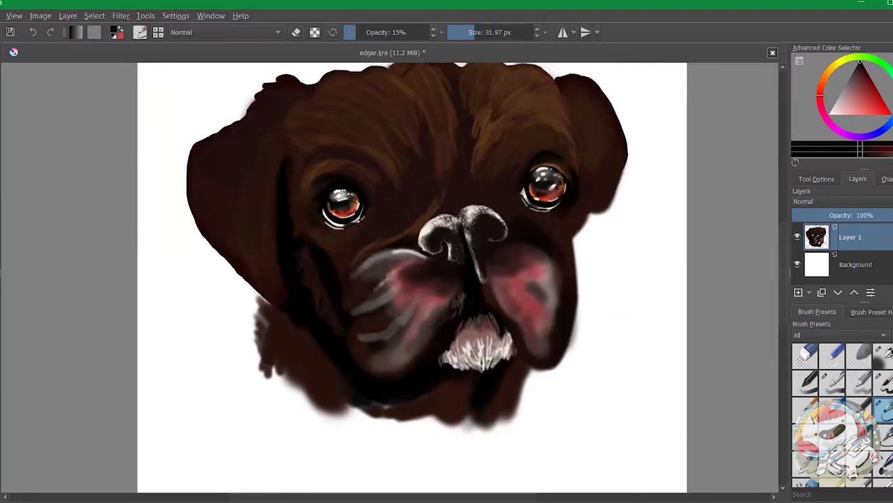
pyautogui.press('[')
pyautogui.press('[')
pyautogui.press('[')
pyautogui.press('[')
pyautogui.press('+')
pyautogui.press(']')
pyautogui.press(']')
pyautogui.press(']')
pyautogui.press(']')
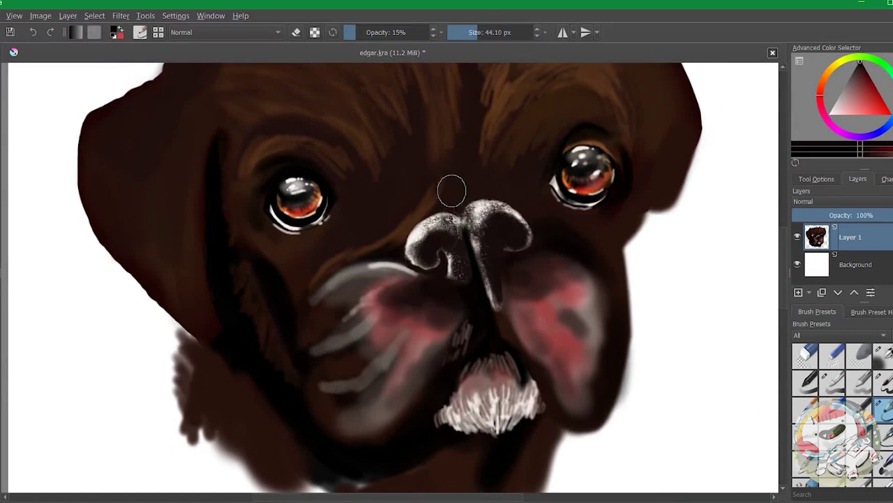
pyautogui.moveTo(469, 209); pyautogui.dragTo(496, 299)
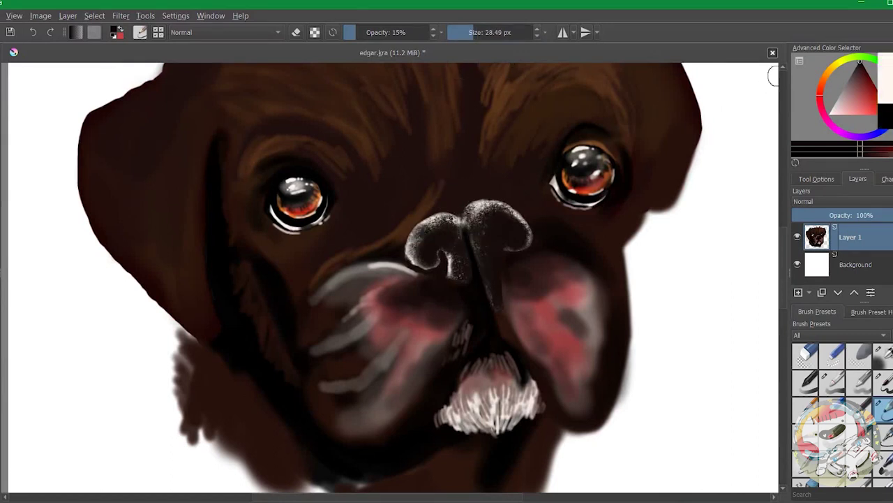
# Sample white from the canvas and draw a thin highlight along the lower edge of the nose's central strip
pyautogui.keyDown('ctrl'); pyautogui.click(453, 66); pyautogui.keyUp('ctrl')
pyautogui.press('[')
pyautogui.press('[')
pyautogui.press('[')
pyautogui.press('[')
pyautogui.press('[')
pyautogui.press('[')
pyautogui.press('[')
pyautogui.press('[')
pyautogui.moveTo(485, 280); pyautogui.dragTo(496, 312)
# Brush soft white highlights over the nose's left and right lobes at 15% opacity and about 28 px
pyautogui.press(']')
pyautogui.press(']')
pyautogui.press(']')
pyautogui.press(']')
pyautogui.press(']')
pyautogui.press(']')
pyautogui.press(']')
pyautogui.press(']')
pyautogui.moveTo(422, 245)
pyautogui.mouseDown()
pyautogui.moveTo(454, 223)
pyautogui.moveTo(495, 216)
pyautogui.moveTo(479, 240)
pyautogui.mouseUp()
# Sample black from the nose and refine its edges with a fine brush at about 6 px
pyautogui.keyDown('ctrl'); pyautogui.click(488, 217); pyautogui.keyUp('ctrl')
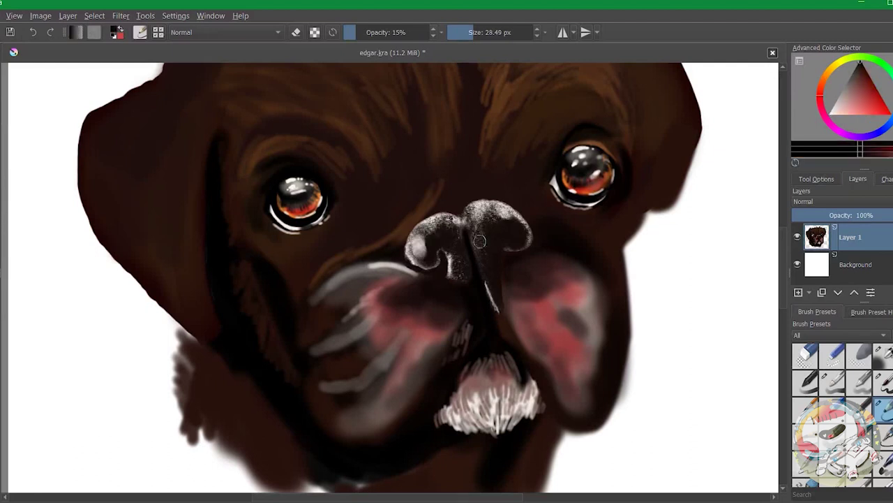
pyautogui.scroll(-2, 426, 252)
pyautogui.scroll(2, 426, 253)
pyautogui.press('[')
pyautogui.press('[')
pyautogui.press('[')
pyautogui.press('[')
pyautogui.press('[')
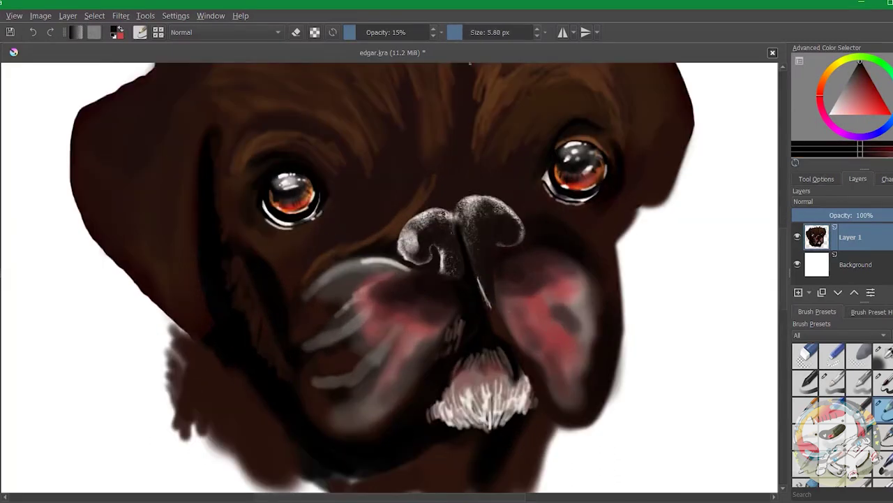
# Draw fine greyish pink hairs around the edges of the muzzle's right side with the hair brush at about 21 px
pyautogui.press('/')
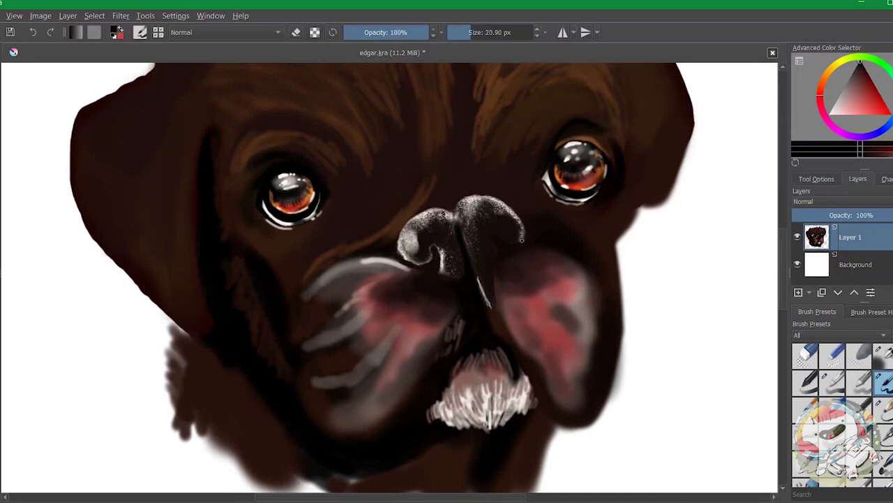
pyautogui.moveTo(557, 309); pyautogui.dragTo(566, 315)
pyautogui.keyDown('ctrl'); pyautogui.click(541, 338); pyautogui.keyUp('ctrl')
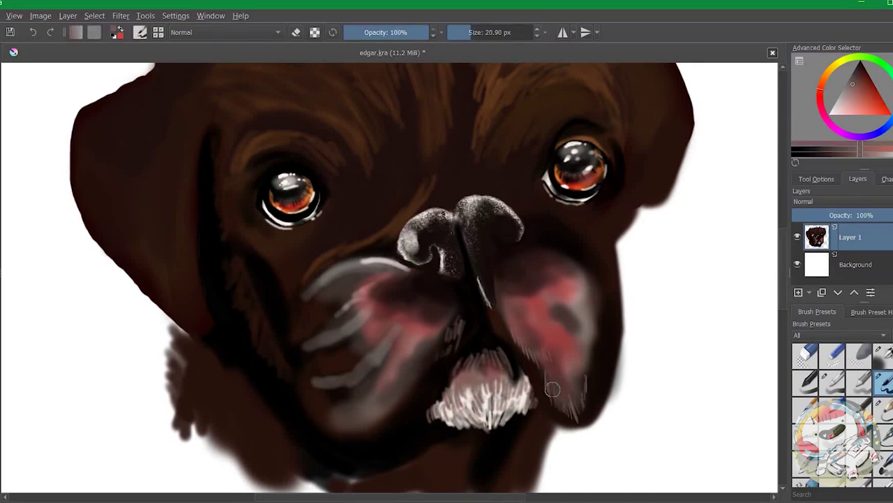
pyautogui.press('l')
pyautogui.moveTo(567, 406)
pyautogui.mouseDown()
pyautogui.moveTo(558, 377)
pyautogui.moveTo(585, 359)
pyautogui.mouseUp()
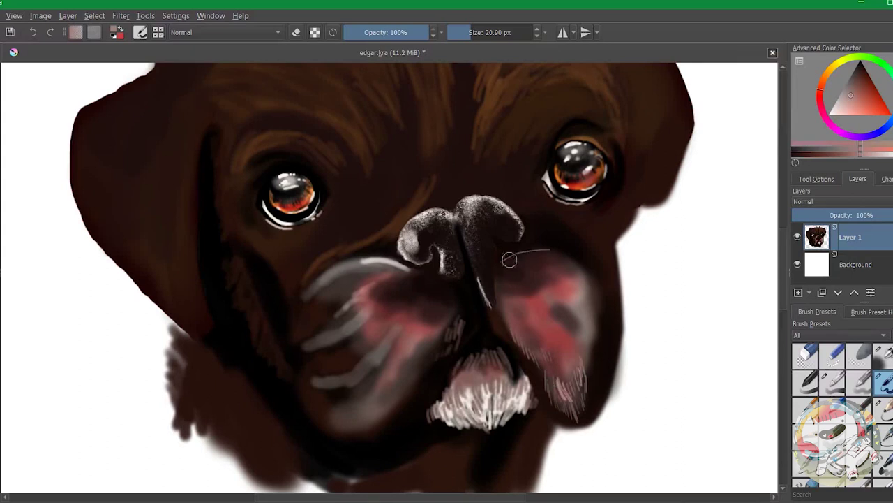
pyautogui.moveTo(532, 232); pyautogui.dragTo(545, 242)
pyautogui.moveTo(610, 299); pyautogui.dragTo(597, 329)
# Add peach hairs along the inner edge of the muzzle's right side and red and near-black hairs across its middle
pyautogui.keyDown('ctrl'); pyautogui.click(533, 329); pyautogui.keyUp('ctrl')
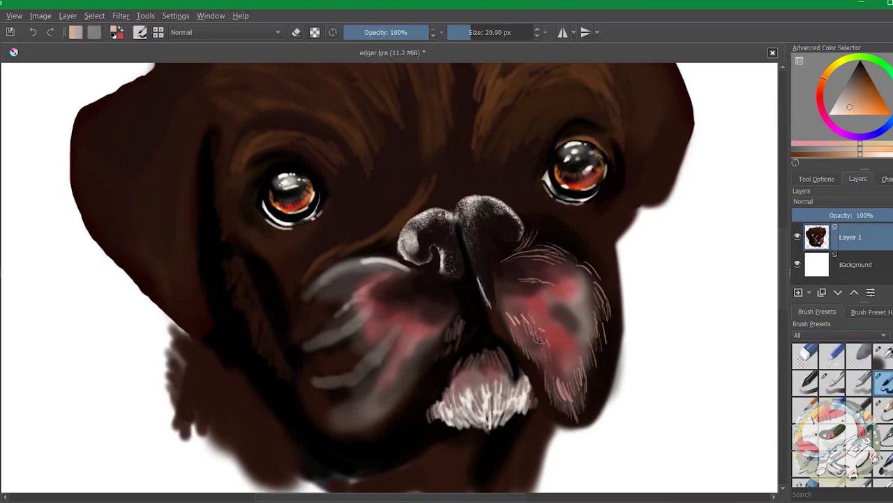
pyautogui.moveTo(495, 318); pyautogui.dragTo(514, 345)
pyautogui.keyDown('ctrl'); pyautogui.click(551, 328); pyautogui.keyUp('ctrl')
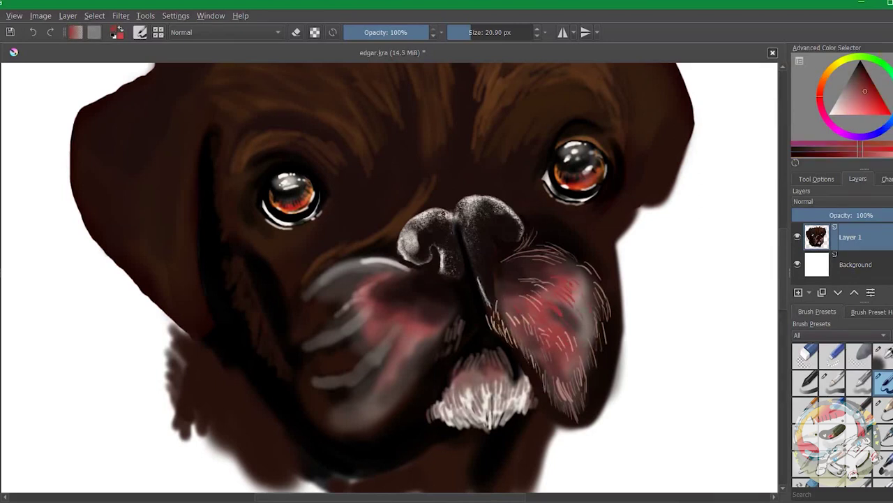
pyautogui.keyDown('ctrl'); pyautogui.click(771, 126); pyautogui.keyUp('ctrl')
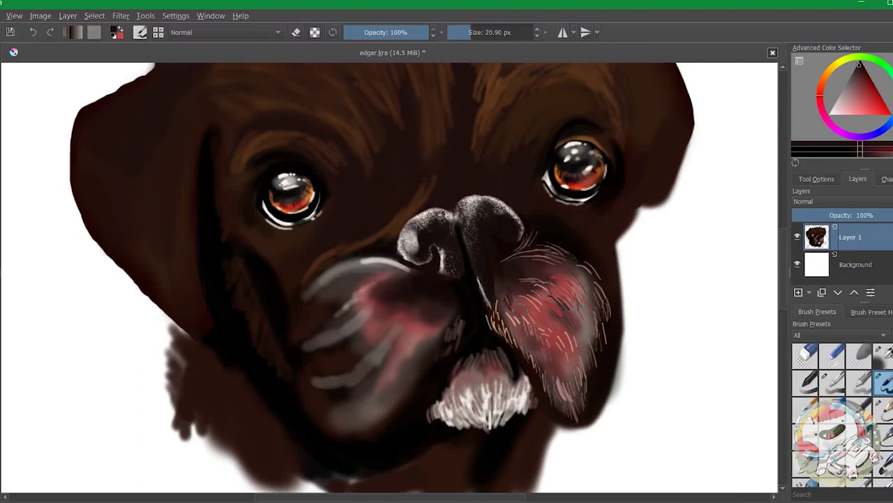
pyautogui.moveTo(523, 294); pyautogui.dragTo(537, 311)
pyautogui.moveTo(545, 306); pyautogui.dragTo(570, 322)
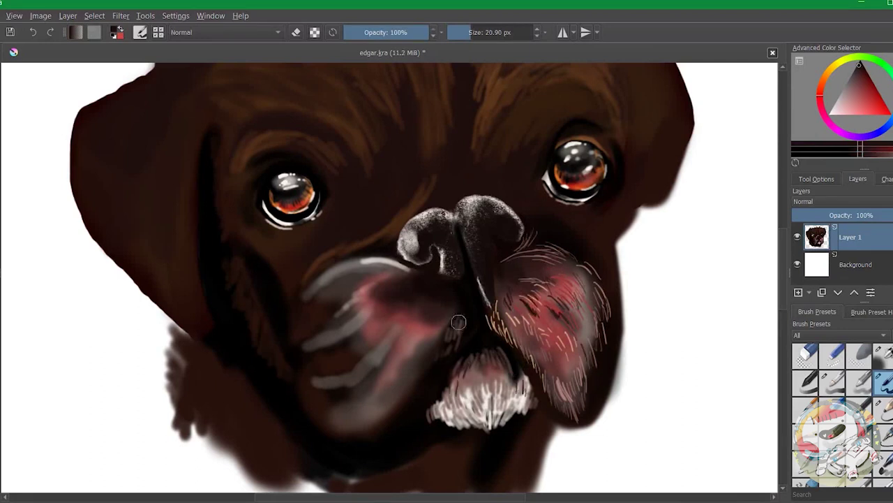
# Draw muted pink hairs left of the mouth, around the muzzle's left side and along its right outer edge
pyautogui.keyDown('ctrl'); pyautogui.click(601, 299); pyautogui.keyUp('ctrl')
pyautogui.moveTo(436, 359); pyautogui.dragTo(475, 293)
pyautogui.moveTo(438, 362); pyautogui.dragTo(420, 398)
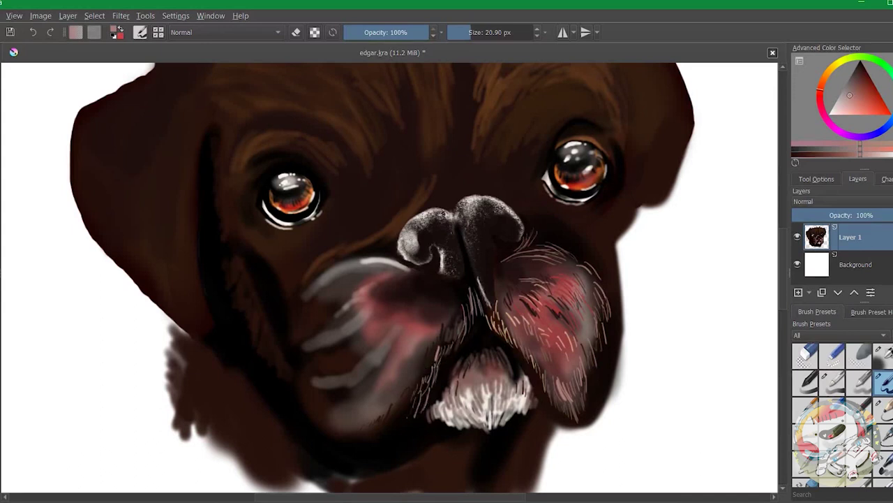
pyautogui.moveTo(601, 408); pyautogui.dragTo(613, 356)
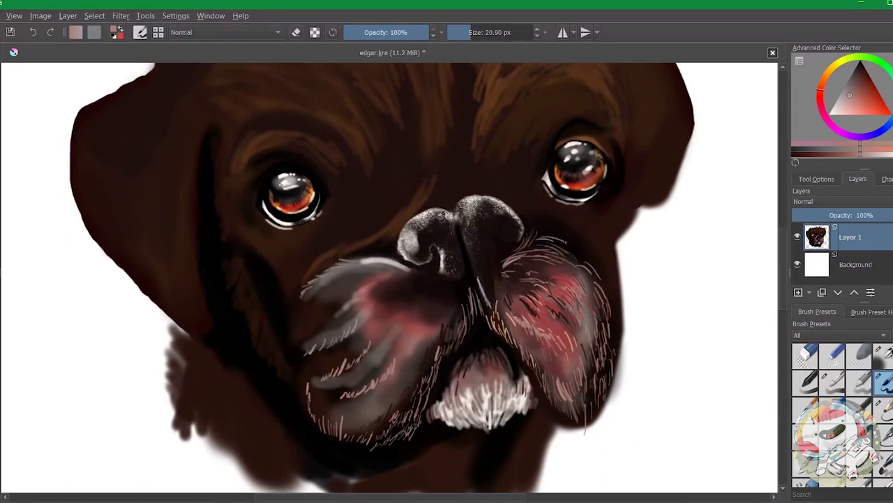
# Fill the left side of the muzzle with short pink and peach hairs below the nose and along the whisker folds
pyautogui.moveTo(454, 305)
pyautogui.mouseDown()
pyautogui.moveTo(427, 342)
pyautogui.moveTo(370, 282)
pyautogui.mouseUp()
pyautogui.moveTo(434, 288); pyautogui.dragTo(405, 387)
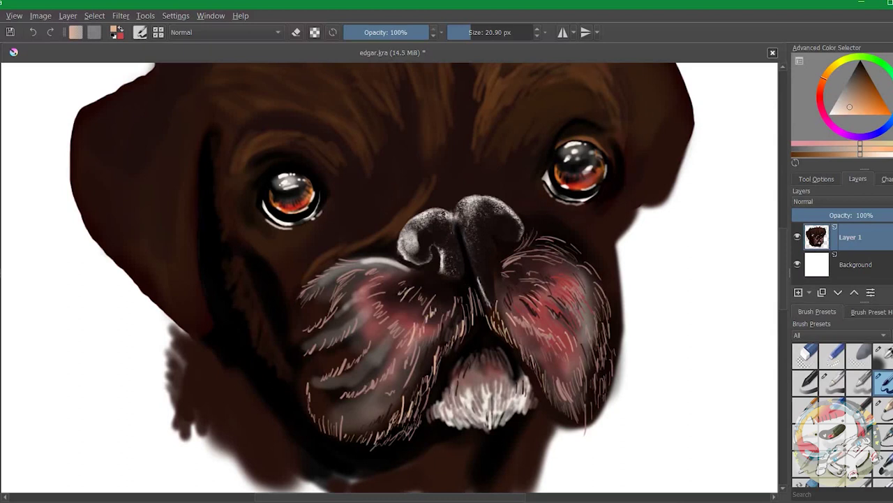
pyautogui.moveTo(367, 273); pyautogui.dragTo(334, 289)
pyautogui.moveTo(373, 388); pyautogui.dragTo(328, 403)
pyautogui.moveTo(370, 350); pyautogui.dragTo(360, 371)
# Draw peach hairs down the left cheek, beside the left eye's inner corner and around its brow and upper lid
pyautogui.moveTo(293, 236); pyautogui.dragTo(279, 344)
pyautogui.moveTo(322, 209); pyautogui.dragTo(376, 171)
pyautogui.moveTo(349, 144); pyautogui.dragTo(368, 99)
pyautogui.moveTo(333, 143)
pyautogui.mouseDown()
pyautogui.moveTo(324, 127)
pyautogui.moveTo(272, 115)
pyautogui.mouseUp()
pyautogui.moveTo(262, 107)
pyautogui.mouseDown()
pyautogui.moveTo(238, 108)
pyautogui.moveTo(215, 164)
pyautogui.mouseUp()
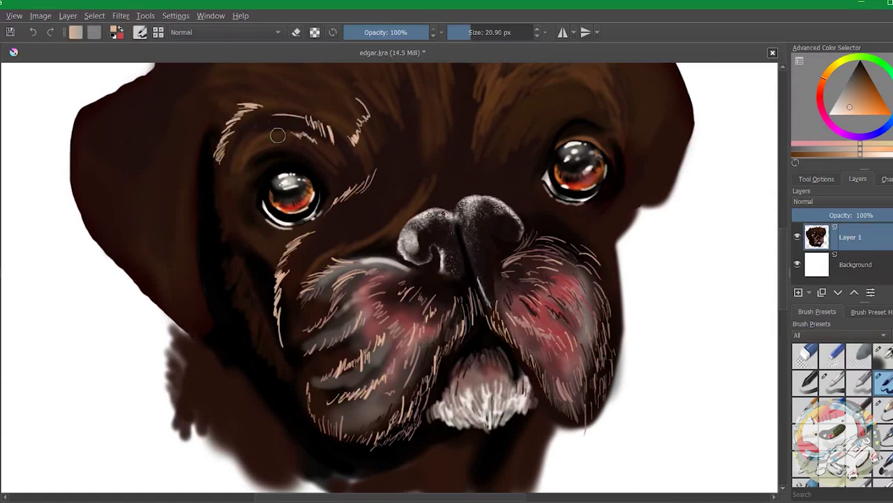
pyautogui.moveTo(265, 134); pyautogui.dragTo(236, 173)
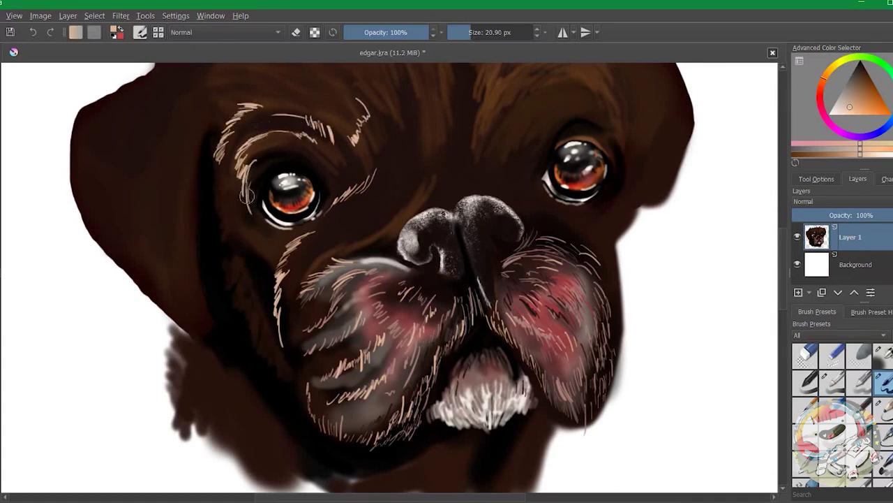
# Fill the area below the left eye with dense peach hairs and add hairs along the left muzzle's lower edge
pyautogui.moveTo(261, 219)
pyautogui.mouseDown()
pyautogui.moveTo(253, 244)
pyautogui.moveTo(267, 263)
pyautogui.moveTo(258, 298)
pyautogui.mouseUp()
pyautogui.moveTo(268, 251); pyautogui.dragTo(256, 299)
pyautogui.moveTo(364, 430); pyautogui.dragTo(342, 461)
pyautogui.moveTo(417, 389); pyautogui.dragTo(425, 441)
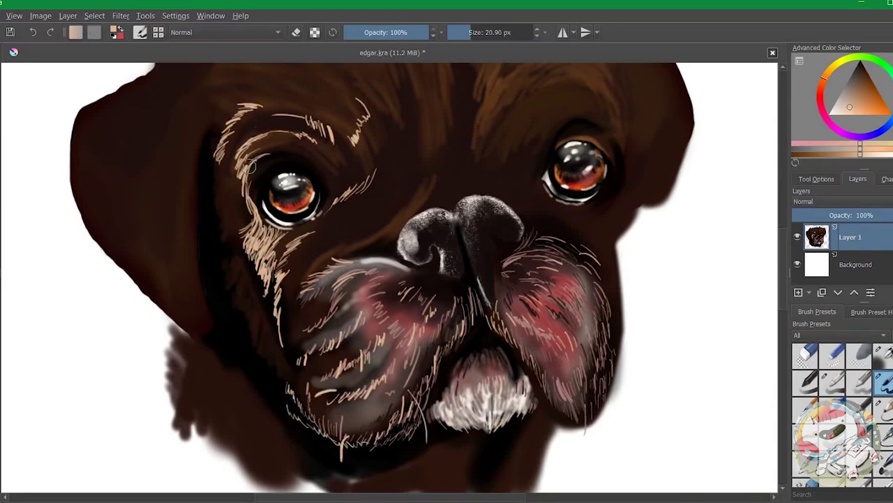
# Add short peach hairs on the forehead above the left brow
pyautogui.scroll(-5, 341, 113)
pyautogui.scroll(5, 325, 88)
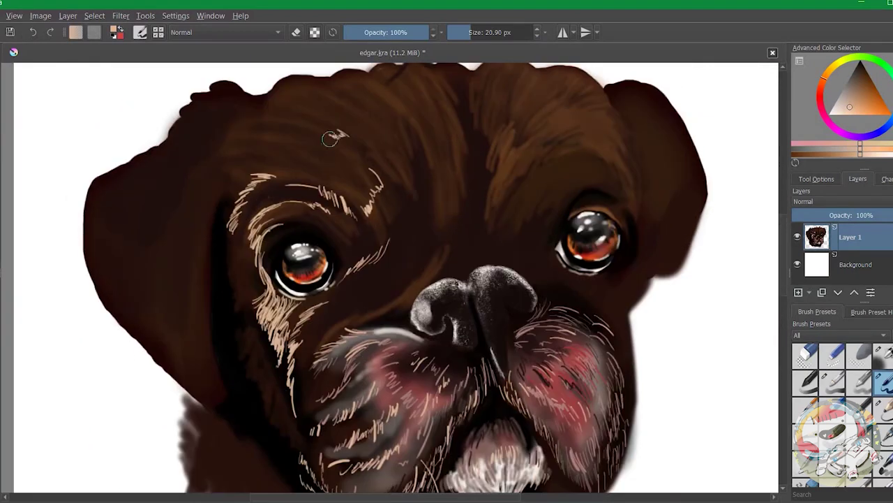
pyautogui.press('2')
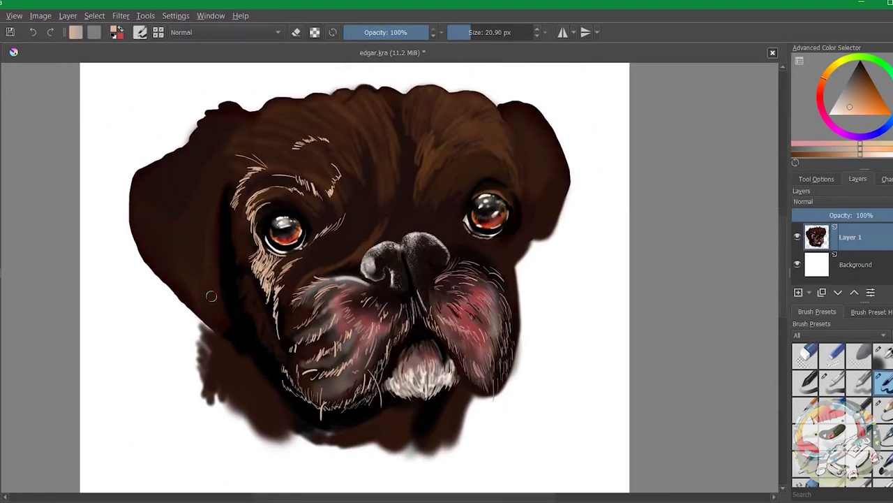
# Draw black hairs over the right muzzle and along the right cheek, right ear and neck edges at 20.90 px
pyautogui.press('d')
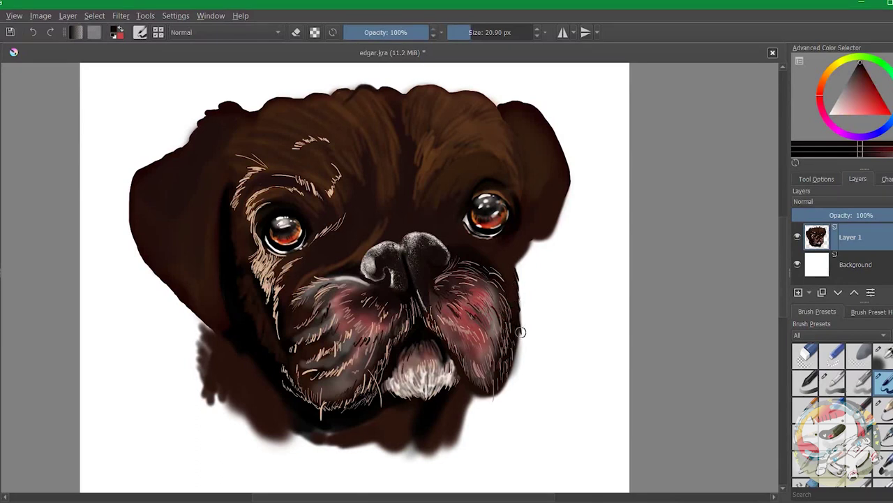
pyautogui.hotkey('ctrl', 'z')
pyautogui.moveTo(520, 335); pyautogui.dragTo(529, 355)
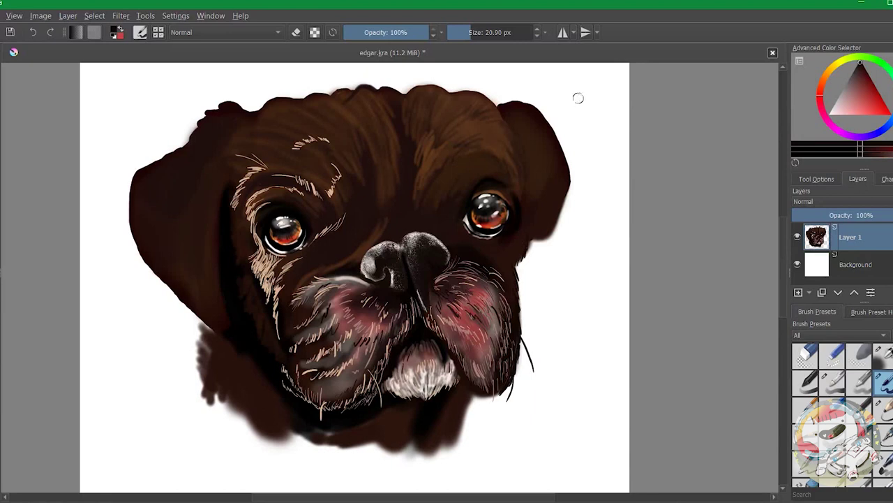
pyautogui.moveTo(525, 155)
pyautogui.mouseDown()
pyautogui.moveTo(529, 177)
pyautogui.moveTo(535, 160)
pyautogui.moveTo(559, 223)
pyautogui.mouseUp()
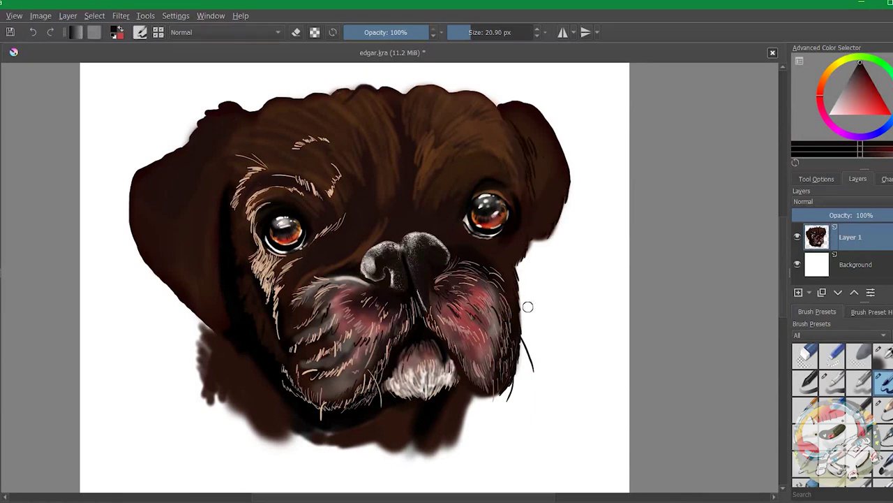
pyautogui.moveTo(469, 397); pyautogui.dragTo(462, 447)
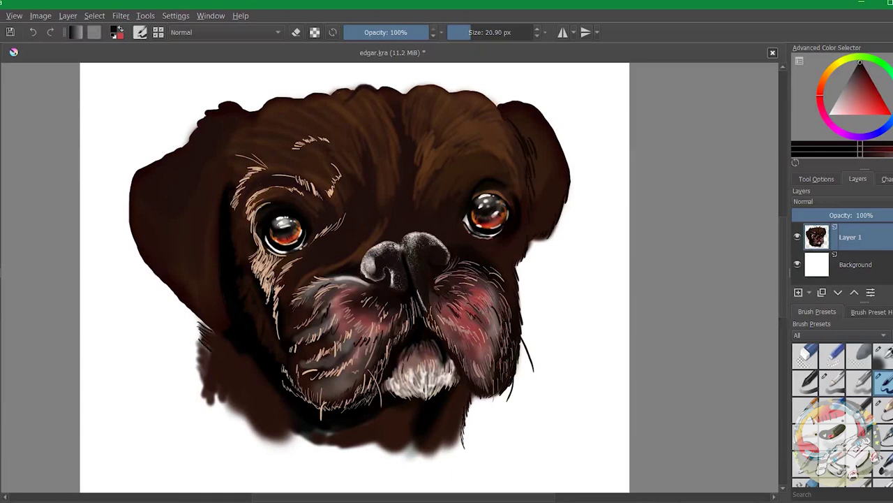
# Add peach and brown hairs along both sides of the central forehead crease, across the right forehead and above the right brow
pyautogui.keyDown('ctrl'); pyautogui.click(318, 187); pyautogui.keyUp('ctrl')
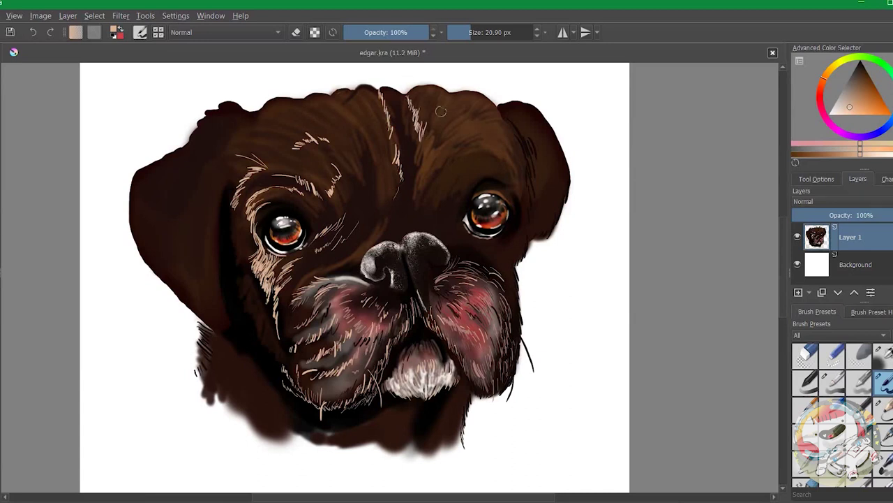
pyautogui.keyDown('ctrl'); pyautogui.click(518, 129); pyautogui.keyUp('ctrl')
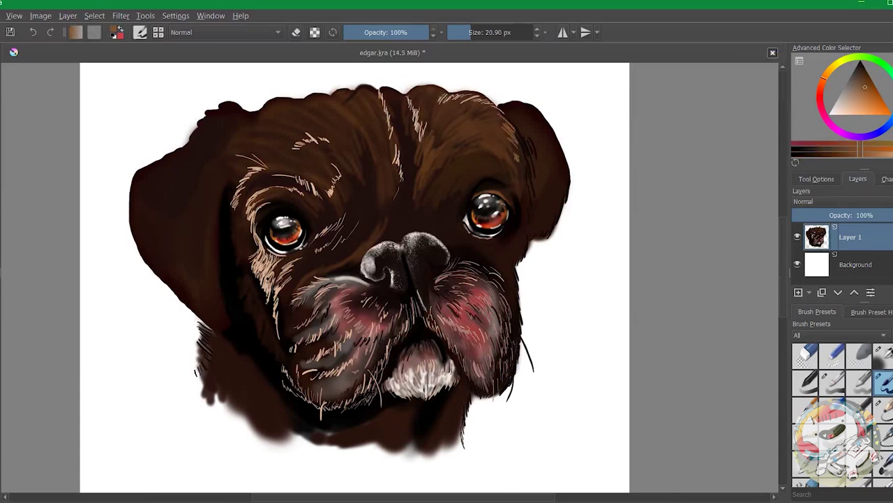
pyautogui.keyDown('ctrl'); pyautogui.click(439, 105); pyautogui.keyUp('ctrl')
pyautogui.moveTo(433, 180)
pyautogui.mouseDown()
pyautogui.moveTo(448, 158)
pyautogui.moveTo(492, 150)
pyautogui.moveTo(480, 133)
pyautogui.mouseUp()
pyautogui.moveTo(457, 162)
pyautogui.mouseDown()
pyautogui.moveTo(492, 122)
pyautogui.moveTo(497, 162)
pyautogui.mouseUp()
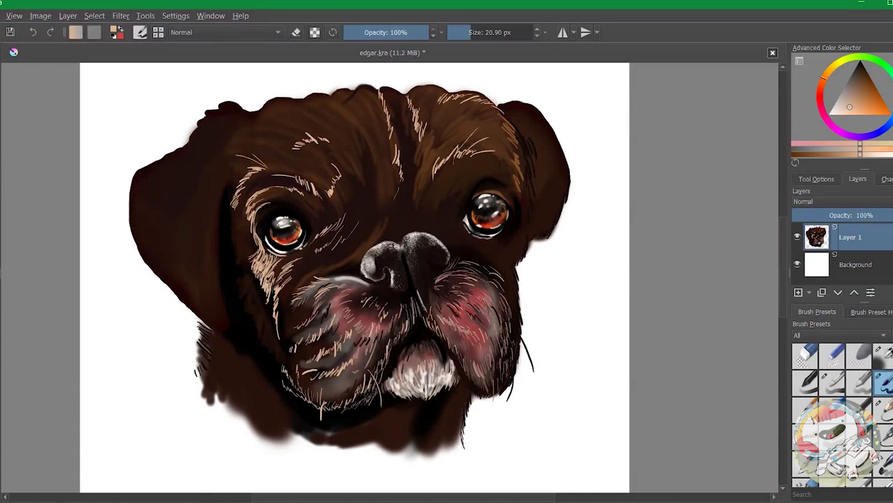
# Outline the right eye socket with soft brown strokes at 6.40 px and add black hairs to the right muzzle
pyautogui.press('/')
pyautogui.keyDown('ctrl'); pyautogui.click(454, 180); pyautogui.keyUp('ctrl')
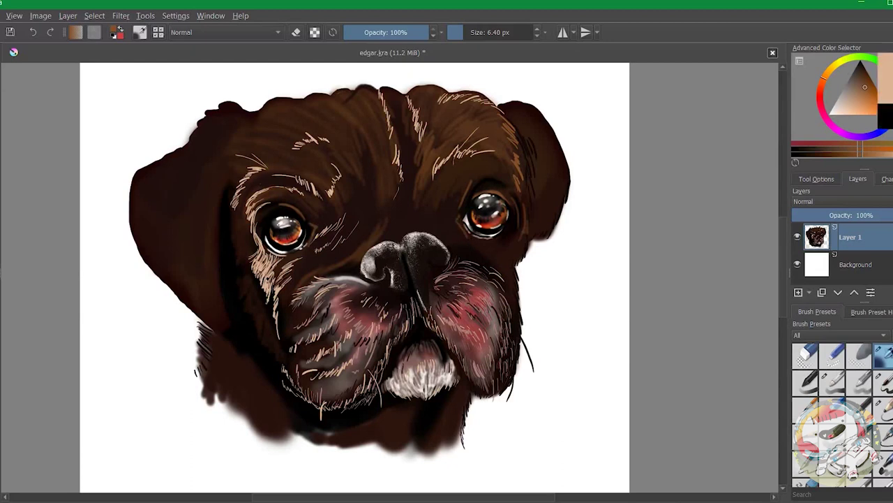
pyautogui.press('/')
pyautogui.keyDown('ctrl'); pyautogui.click(499, 279); pyautogui.keyUp('ctrl')
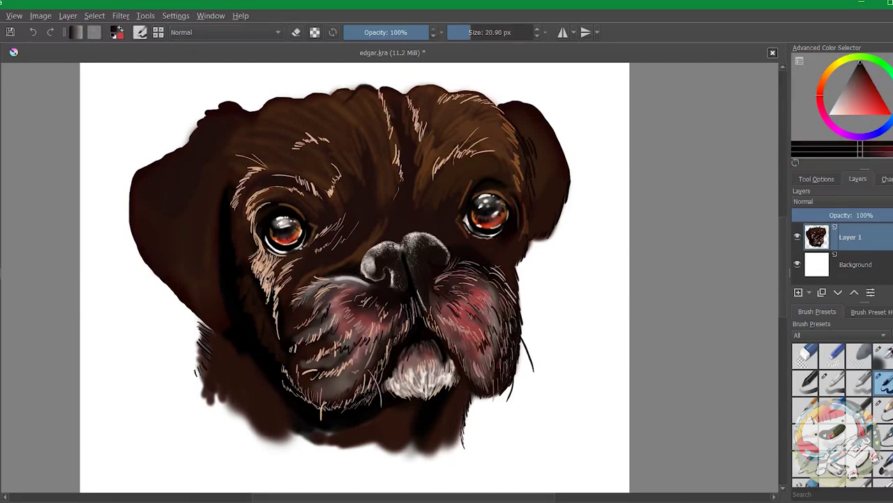
# Fill the left cheek and the outer side of the left eye with peach hairs, adding some on the forehead crease and whitish ones below the nose
pyautogui.keyDown('ctrl'); pyautogui.click(331, 357); pyautogui.keyUp('ctrl')
pyautogui.moveTo(248, 318)
pyautogui.mouseDown()
pyautogui.moveTo(238, 281)
pyautogui.moveTo(265, 330)
pyautogui.mouseUp()
pyautogui.moveTo(245, 224)
pyautogui.mouseDown()
pyautogui.moveTo(250, 255)
pyautogui.moveTo(236, 258)
pyautogui.moveTo(237, 204)
pyautogui.moveTo(241, 254)
pyautogui.mouseUp()
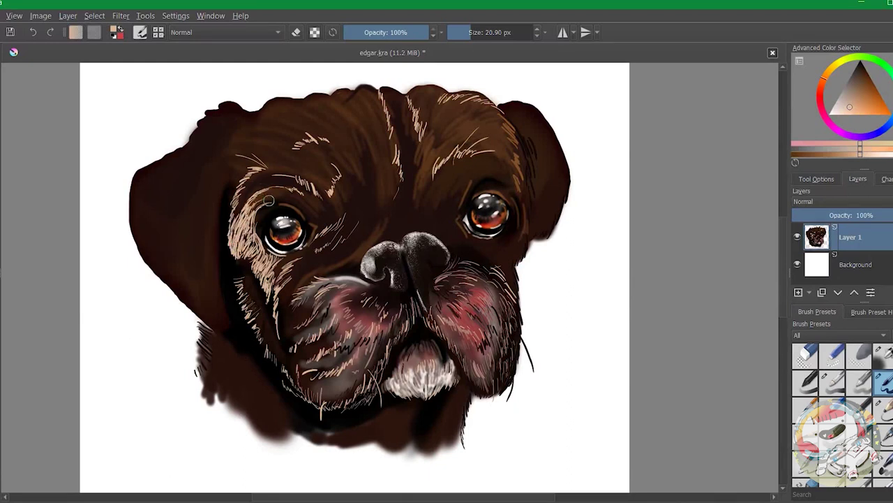
pyautogui.moveTo(383, 160); pyautogui.dragTo(390, 195)
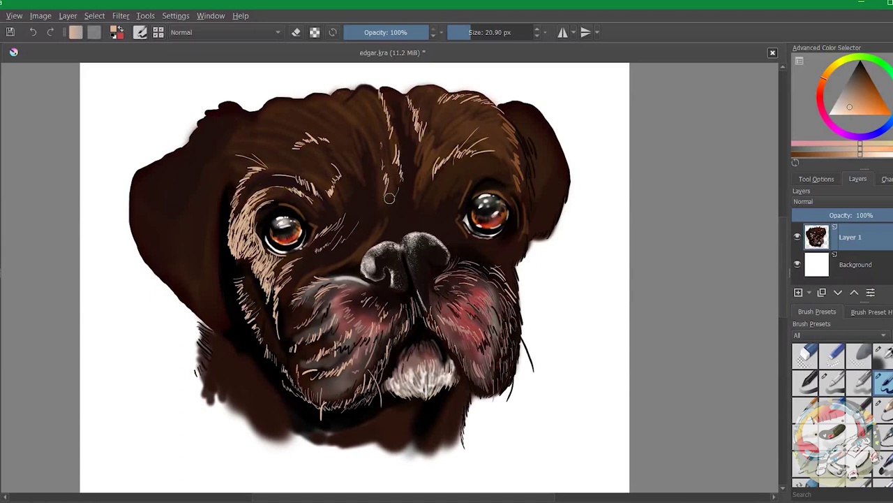
pyautogui.press('l')
pyautogui.moveTo(341, 282); pyautogui.dragTo(374, 276)
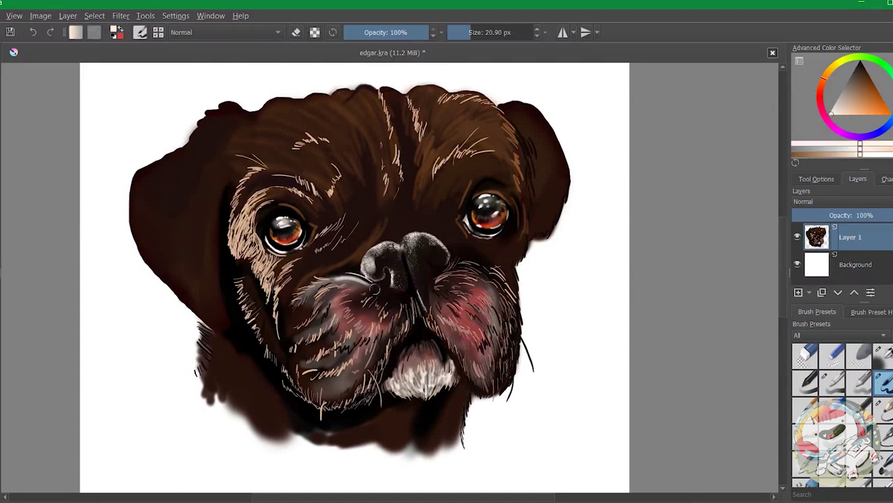
# Paint black hairs into the forehead crease and between the brows, and shade both ears with black
pyautogui.press('x')
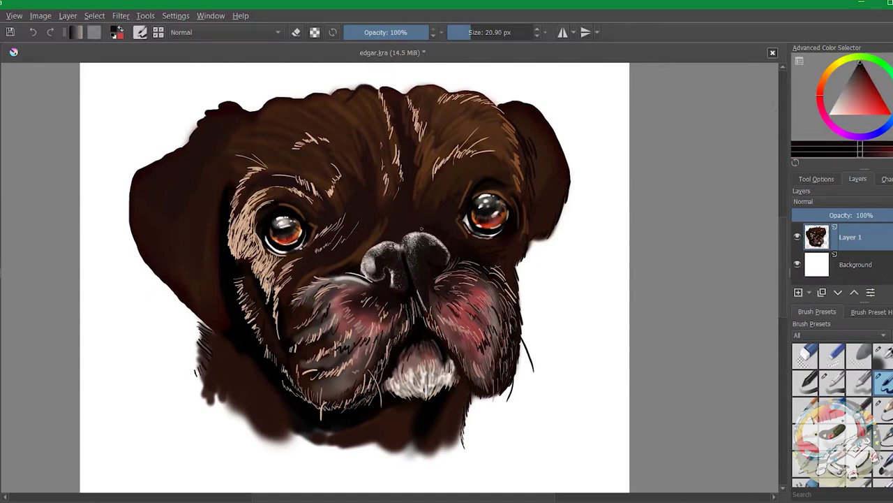
pyautogui.moveTo(412, 170)
pyautogui.mouseDown()
pyautogui.moveTo(415, 211)
pyautogui.moveTo(395, 222)
pyautogui.moveTo(389, 204)
pyautogui.moveTo(322, 152)
pyautogui.moveTo(372, 130)
pyautogui.moveTo(363, 179)
pyautogui.moveTo(379, 187)
pyautogui.moveTo(377, 221)
pyautogui.moveTo(351, 239)
pyautogui.mouseUp()
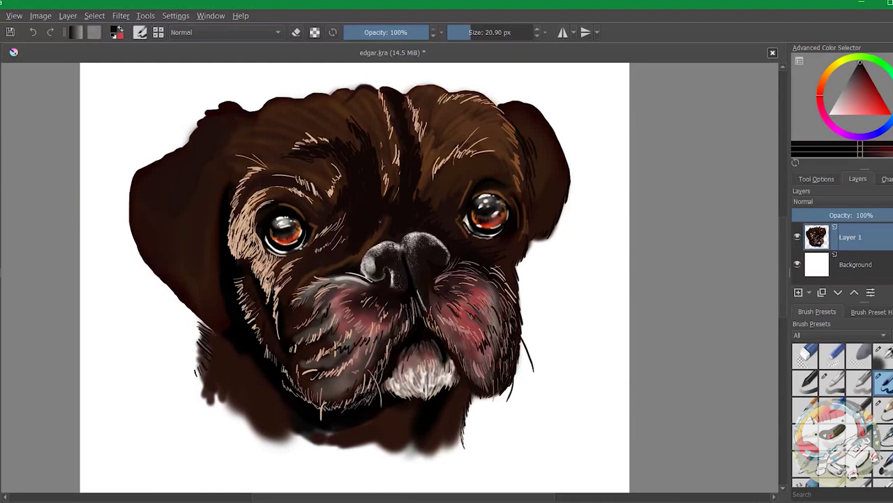
pyautogui.moveTo(229, 162); pyautogui.dragTo(247, 103)
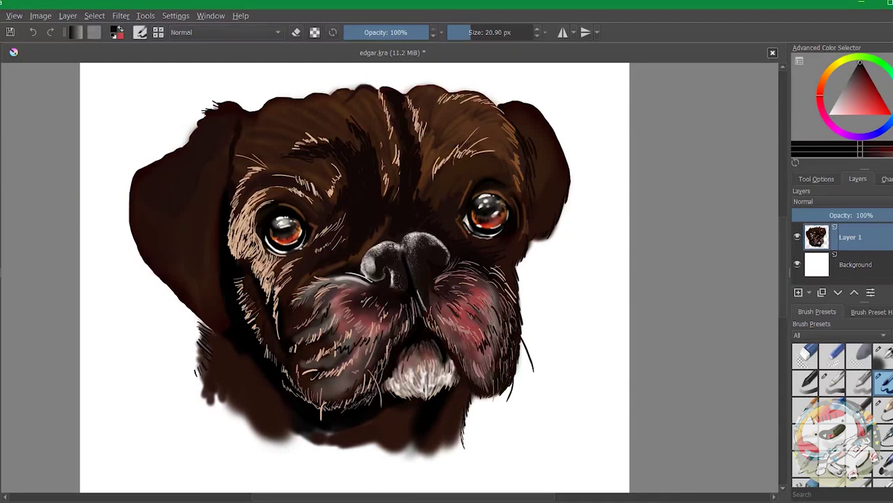
pyautogui.moveTo(183, 162)
pyautogui.mouseDown()
pyautogui.moveTo(168, 241)
pyautogui.moveTo(178, 276)
pyautogui.moveTo(157, 213)
pyautogui.mouseUp()
pyautogui.moveTo(524, 119); pyautogui.dragTo(562, 175)
# Set the brush size to 35.73 px and paint black strokes above the right eye and beside the forehead crease
pyautogui.press('[')
pyautogui.press('[')
pyautogui.press('[')
pyautogui.press('[')
pyautogui.press(']')
pyautogui.press(']')
pyautogui.moveTo(444, 213)
pyautogui.mouseDown()
pyautogui.moveTo(450, 180)
pyautogui.moveTo(438, 192)
pyautogui.moveTo(500, 164)
pyautogui.mouseUp()
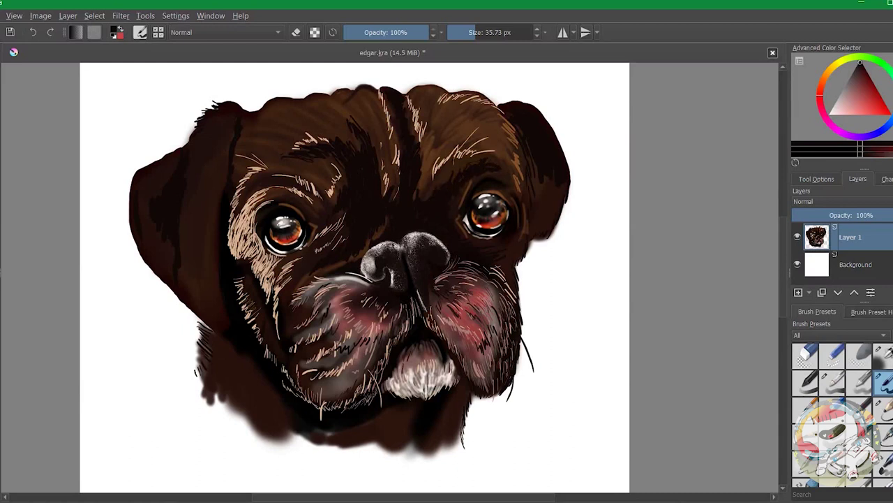
pyautogui.moveTo(423, 145); pyautogui.dragTo(427, 176)
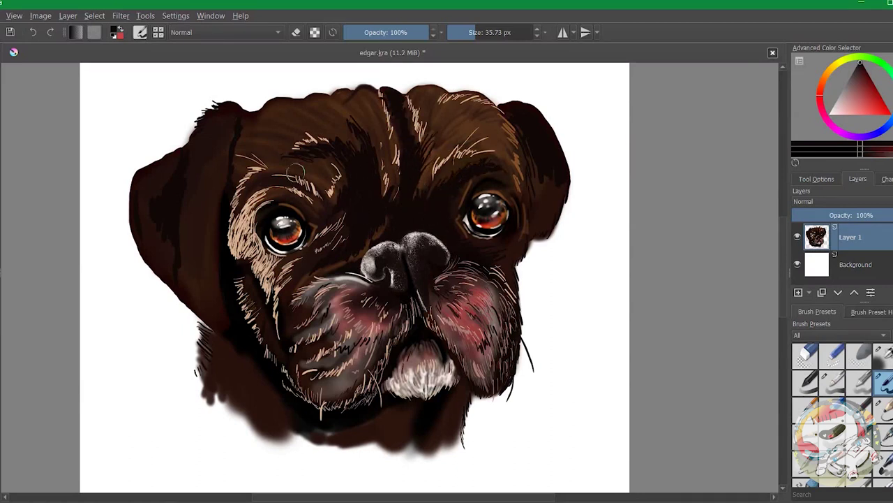
# Draw peach hairs beside the nose bridge, above the right brow and at the forehead's top edge, plus dark brown hairs on the head's crown
pyautogui.keyDown('ctrl'); pyautogui.click(384, 225); pyautogui.keyUp('ctrl')
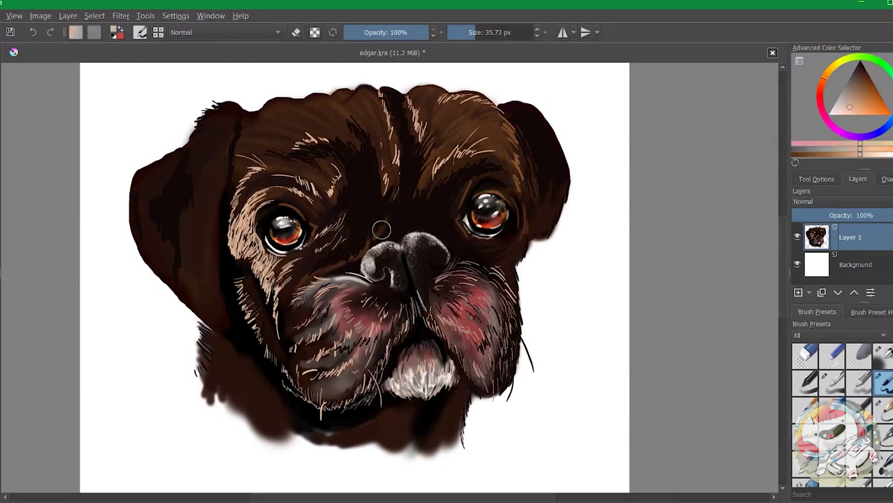
pyautogui.moveTo(448, 133); pyautogui.dragTo(489, 127)
pyautogui.moveTo(335, 92); pyautogui.dragTo(322, 105)
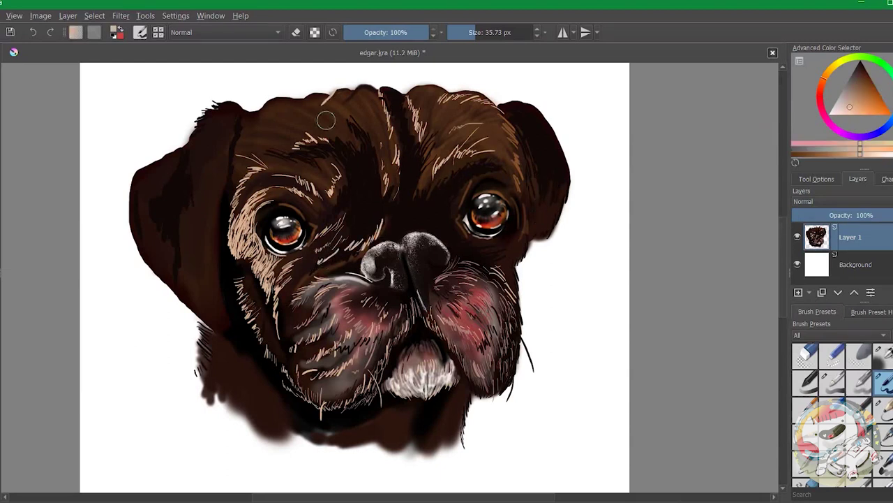
pyautogui.keyDown('ctrl'); pyautogui.click(413, 98); pyautogui.keyUp('ctrl')
pyautogui.moveTo(408, 97); pyautogui.dragTo(427, 84)
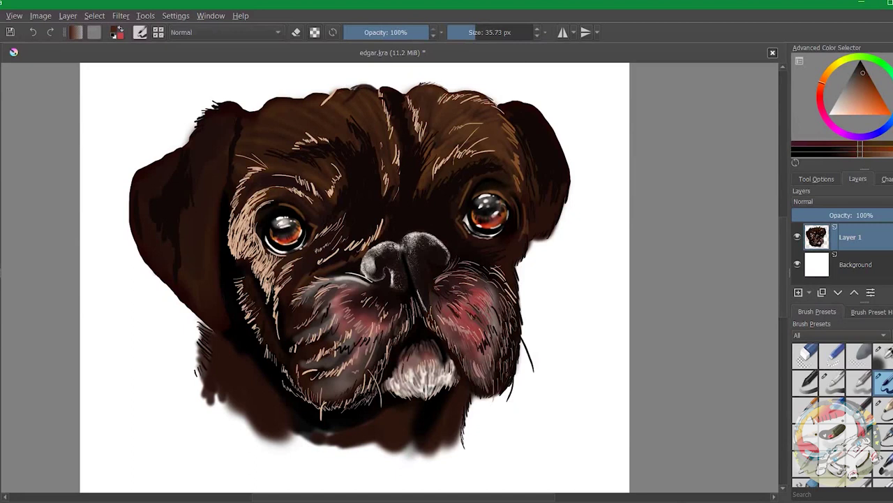
# Cover the left side of the forehead with medium brown hairs sweeping down from the crown
pyautogui.keyDown('ctrl'); pyautogui.click(278, 163); pyautogui.keyUp('ctrl')
pyautogui.moveTo(282, 119)
pyautogui.mouseDown()
pyautogui.moveTo(251, 136)
pyautogui.moveTo(279, 164)
pyautogui.mouseUp()
pyautogui.moveTo(307, 109); pyautogui.dragTo(262, 131)
pyautogui.moveTo(331, 110); pyautogui.dragTo(269, 124)
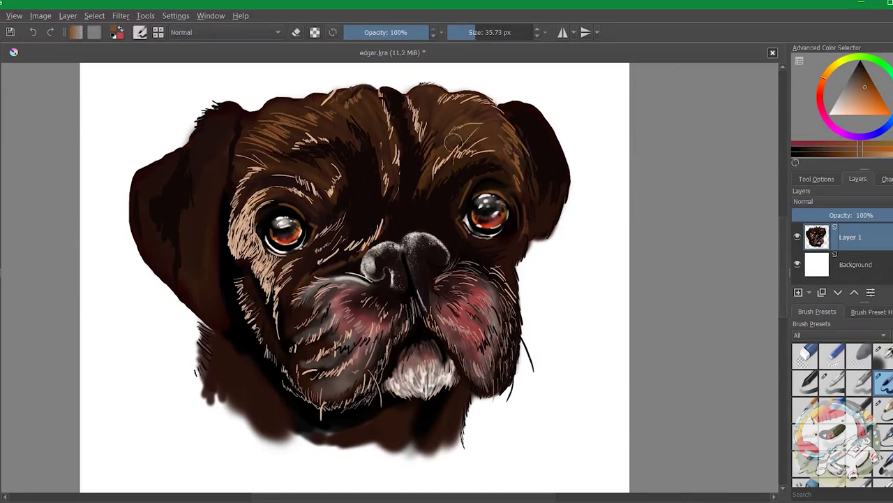
# Airbrush soft white highlight streaks along the folds of the left ear and the outer edge of the right ear
pyautogui.press('/')
pyautogui.moveTo(224, 148); pyautogui.dragTo(195, 335)
pyautogui.moveTo(210, 214); pyautogui.dragTo(169, 279)
pyautogui.moveTo(198, 178); pyautogui.dragTo(173, 232)
pyautogui.moveTo(172, 154); pyautogui.dragTo(142, 198)
pyautogui.moveTo(552, 172); pyautogui.dragTo(559, 208)
# Airbrush a soft white haze over the forehead, nose bridge and neck at 76.85 px, and darken the brow area with soft black
pyautogui.press(']')
pyautogui.press(']')
pyautogui.press(']')
pyautogui.press(']')
pyautogui.press(']')
pyautogui.press(']')
pyautogui.moveTo(399, 259); pyautogui.dragTo(405, 73)
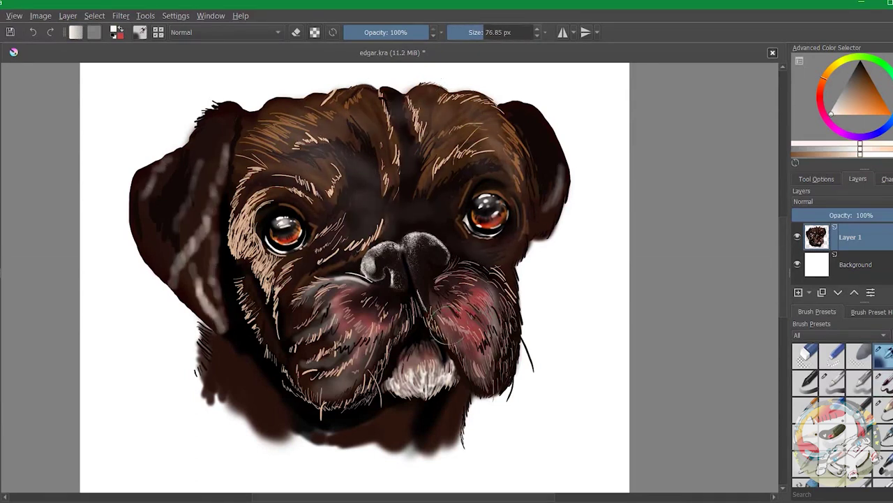
pyautogui.press('[')
pyautogui.press('[')
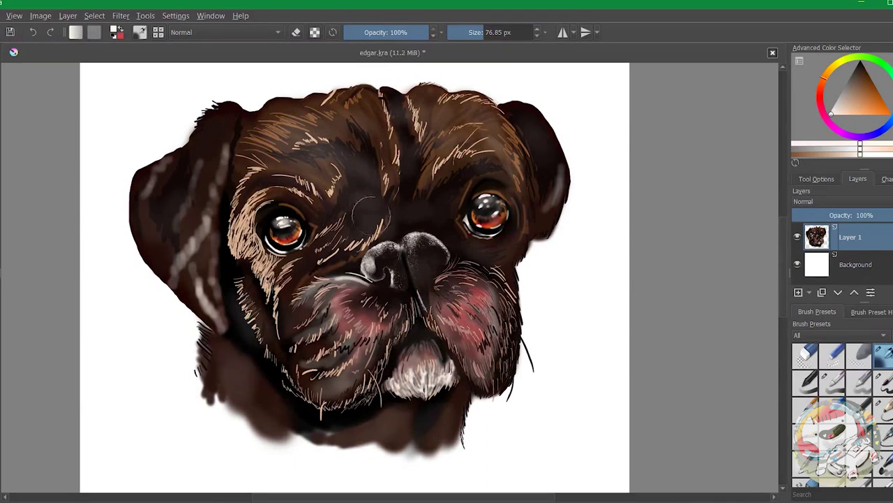
pyautogui.keyDown('ctrl'); pyautogui.click(485, 215); pyautogui.keyUp('ctrl')
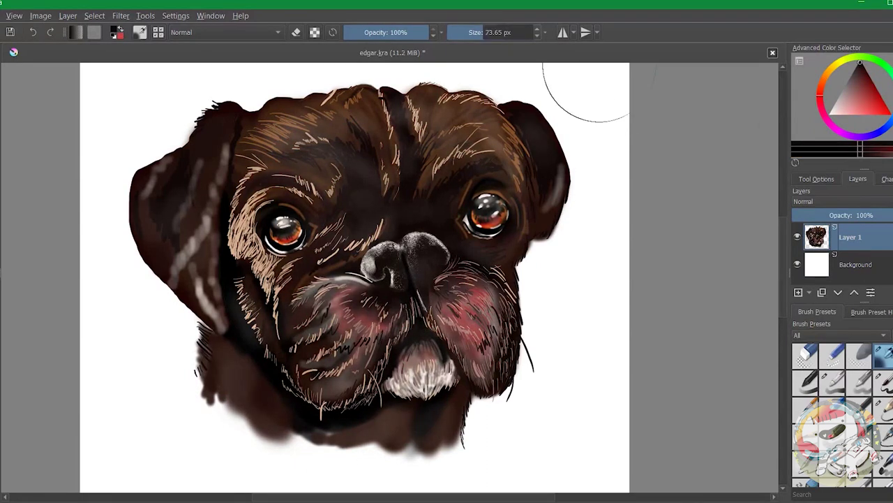
# Draw fine white hairs over the highlight streaks on both ears at 17.08 px
pyautogui.keyDown('ctrl'); pyautogui.click(314, 88); pyautogui.keyUp('ctrl')
pyautogui.press('/')
pyautogui.moveTo(218, 199); pyautogui.dragTo(215, 277)
pyautogui.moveTo(222, 317); pyautogui.dragTo(227, 339)
pyautogui.moveTo(213, 270); pyautogui.dragTo(190, 321)
pyautogui.moveTo(198, 161); pyautogui.dragTo(172, 227)
pyautogui.moveTo(167, 162); pyautogui.dragTo(134, 222)
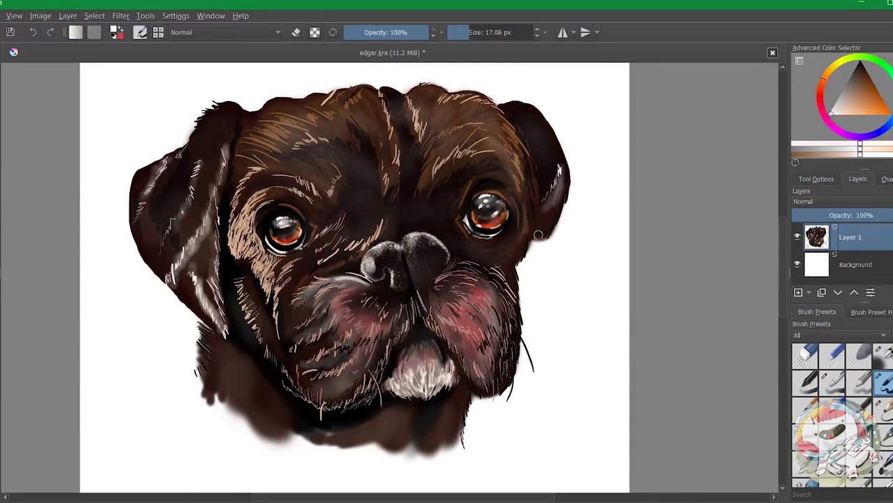
# Deepen the whisker folds and lower edge of the muzzle with black hairs at 17.08 px
pyautogui.keyDown('ctrl'); pyautogui.click(532, 170); pyautogui.keyUp('ctrl')
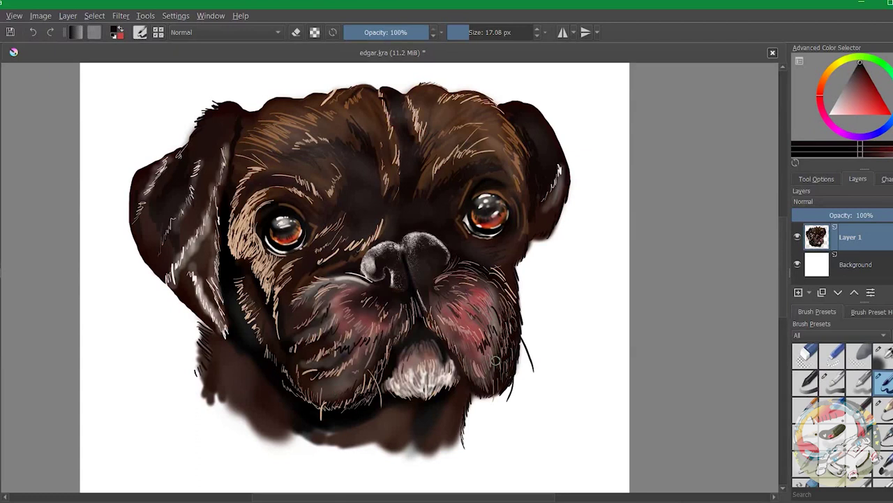
pyautogui.moveTo(345, 406); pyautogui.dragTo(311, 394)
pyautogui.moveTo(326, 360); pyautogui.dragTo(304, 355)
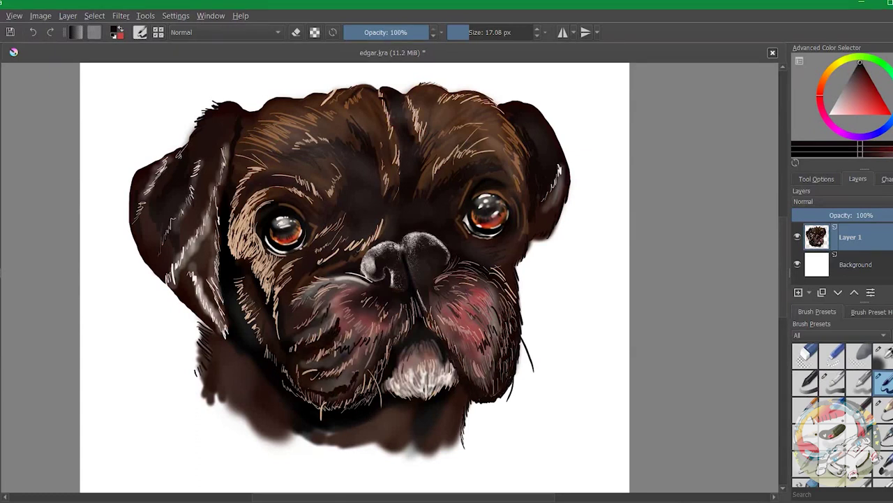
pyautogui.moveTo(310, 299); pyautogui.dragTo(282, 339)
pyautogui.moveTo(315, 293); pyautogui.dragTo(286, 328)
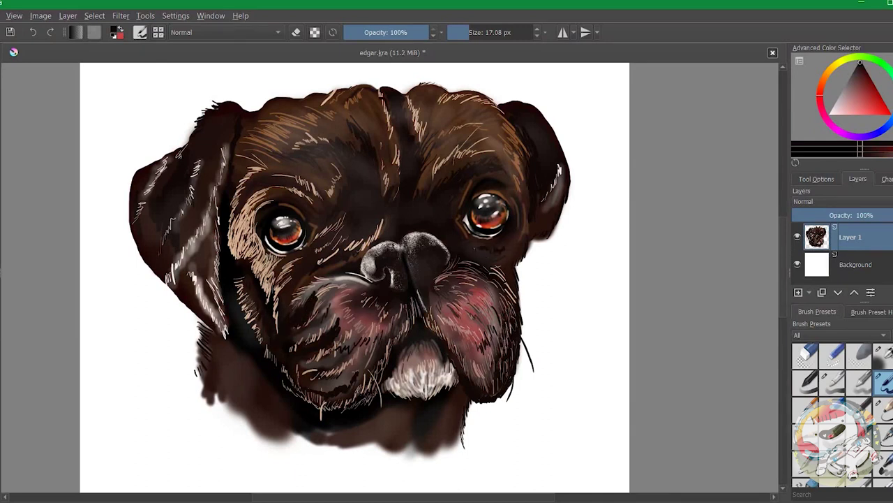
# Airbrush a faint white glow over the area between the eyes with a 208.34 px brush
pyautogui.press('/')
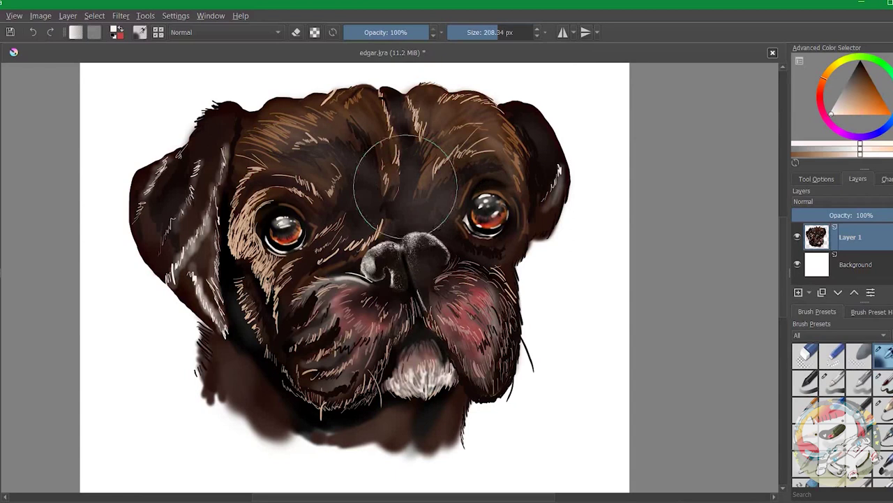
pyautogui.moveTo(404, 185); pyautogui.dragTo(422, 199)
pyautogui.press('/')
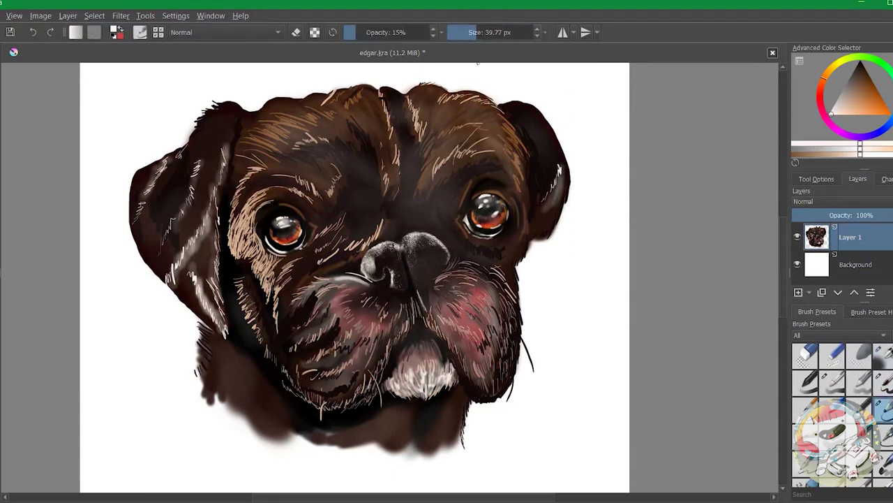
# Reduce the 15% opacity brush to 7.72 px and refine the nose with white highlights and black shading
pyautogui.press('[')
pyautogui.press('[')
pyautogui.press('[')
pyautogui.press('[')
pyautogui.press('[')
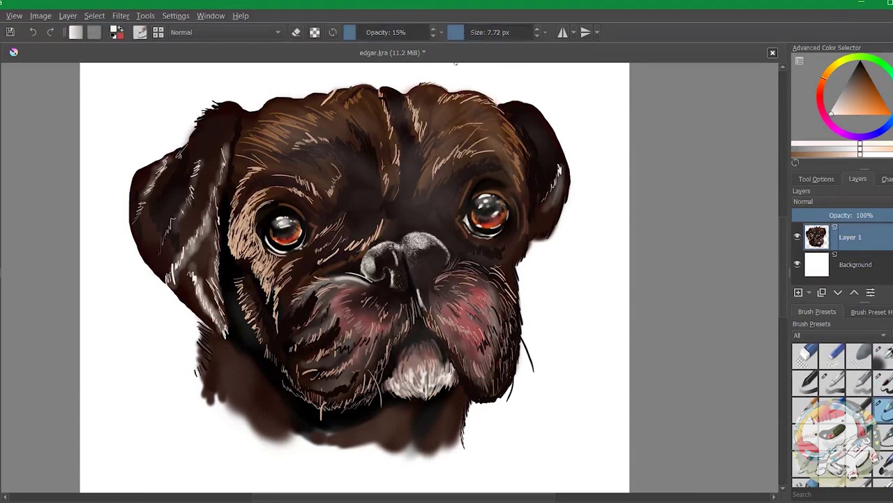
pyautogui.press('d')
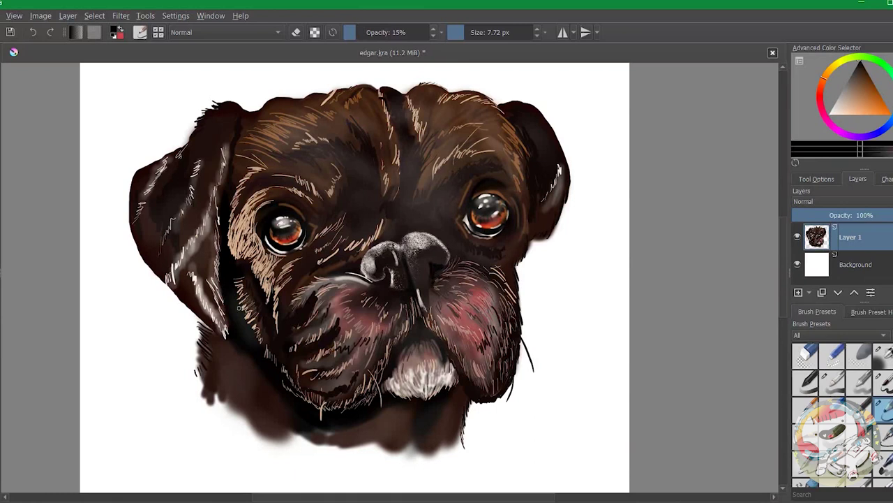
# Add faint peach and brown hairs to the forehead at 15% opacity
pyautogui.press('-')
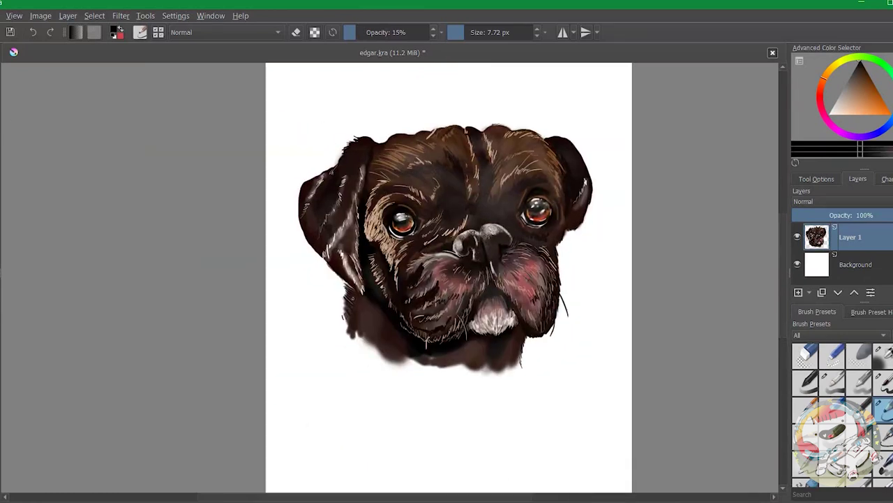
pyautogui.keyDown('ctrl'); pyautogui.click(408, 180); pyautogui.keyUp('ctrl')
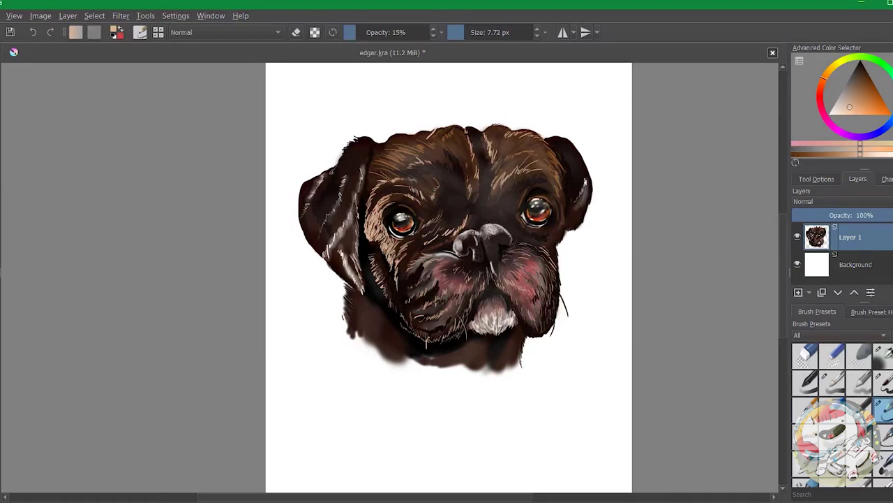
pyautogui.keyDown('ctrl'); pyautogui.click(452, 187); pyautogui.keyUp('ctrl')
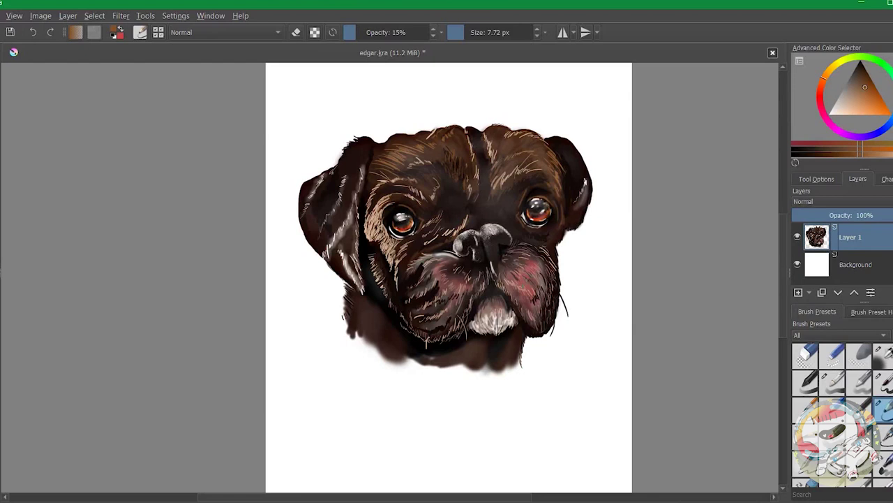
# Refine the white rim and inner corner of the right-hand eye and set the airbrush to 4.72 px
pyautogui.scroll(3, 513, 260)
pyautogui.moveTo(543, 130)
pyautogui.mouseDown()
pyautogui.moveTo(530, 148)
pyautogui.moveTo(547, 174)
pyautogui.mouseUp()
pyautogui.click(883, 356)
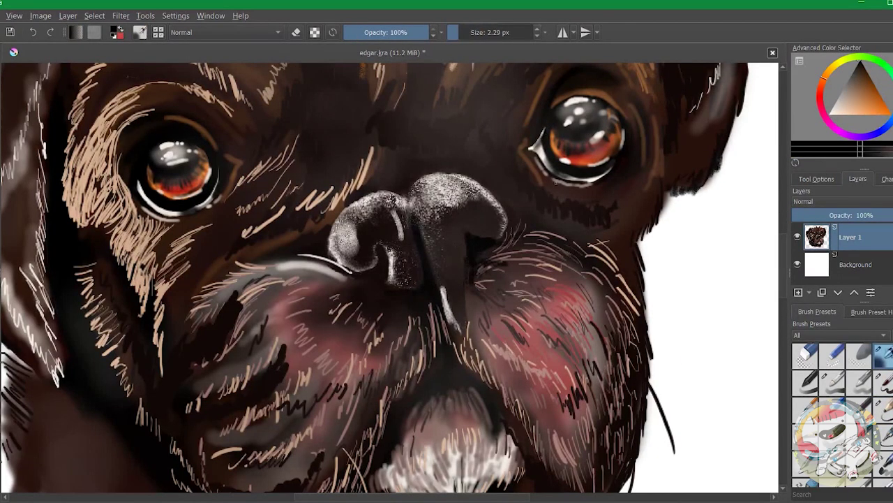
pyautogui.press(']')
pyautogui.press(']')
pyautogui.press(']')
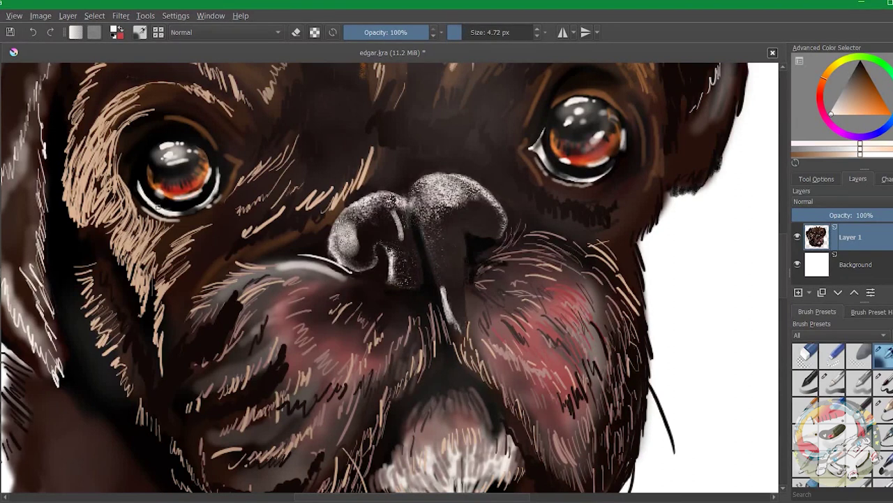
pyautogui.scroll(-2, 587, 302)
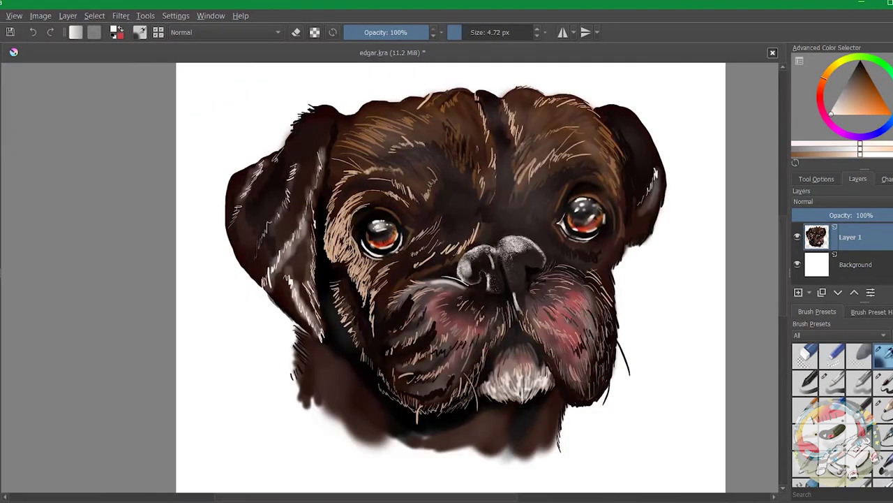
# Block in a solid red collar around the dog's neck with an inking brush at full opacity
pyautogui.scroll(-3, 586, 402)
pyautogui.click(883, 381)
pyautogui.moveTo(874, 111); pyautogui.dragTo(880, 109)
pyautogui.moveTo(474, 340)
pyautogui.mouseDown()
pyautogui.moveTo(367, 318)
pyautogui.moveTo(305, 270)
pyautogui.moveTo(308, 332)
pyautogui.mouseUp()
pyautogui.moveTo(458, 336)
pyautogui.mouseDown()
pyautogui.moveTo(493, 339)
pyautogui.moveTo(498, 377)
pyautogui.mouseUp()
pyautogui.moveTo(498, 342); pyautogui.dragTo(574, 340)
pyautogui.moveTo(517, 335)
pyautogui.mouseDown()
pyautogui.moveTo(517, 384)
pyautogui.moveTo(545, 388)
pyautogui.moveTo(469, 392)
pyautogui.mouseUp()
pyautogui.press(']')
pyautogui.press(']')
pyautogui.press(']')
pyautogui.press(']')
pyautogui.moveTo(433, 356)
pyautogui.mouseDown()
pyautogui.moveTo(482, 391)
pyautogui.moveTo(391, 391)
pyautogui.moveTo(321, 279)
pyautogui.moveTo(333, 353)
pyautogui.moveTo(538, 309)
pyautogui.moveTo(559, 377)
pyautogui.mouseUp()
# Clean up and fill the edges of the red collar with a smaller brush
pyautogui.press('[')
pyautogui.press('[')
pyautogui.press('[')
pyautogui.moveTo(579, 322)
pyautogui.mouseDown()
pyautogui.moveTo(530, 319)
pyautogui.moveTo(590, 345)
pyautogui.mouseUp()
pyautogui.scroll(2, 479, 342)
pyautogui.moveTo(520, 279)
pyautogui.mouseDown()
pyautogui.moveTo(628, 269)
pyautogui.moveTo(642, 349)
pyautogui.moveTo(296, 234)
pyautogui.moveTo(241, 206)
pyautogui.moveTo(222, 360)
pyautogui.moveTo(377, 412)
pyautogui.moveTo(516, 431)
pyautogui.mouseUp()
pyautogui.moveTo(635, 361)
pyautogui.mouseDown()
pyautogui.moveTo(509, 422)
pyautogui.moveTo(552, 423)
pyautogui.mouseUp()
pyautogui.scroll(-2, 419, 349)
# Paint a bright yellow shoulder piece beside the left end of the collar and save the file
pyautogui.moveTo(827, 84); pyautogui.dragTo(844, 63)
pyautogui.moveTo(313, 296)
pyautogui.mouseDown()
pyautogui.moveTo(279, 274)
pyautogui.moveTo(222, 330)
pyautogui.moveTo(296, 332)
pyautogui.moveTo(279, 308)
pyautogui.moveTo(247, 335)
pyautogui.mouseUp()
pyautogui.hotkey('ctrl', 's')
pyautogui.moveTo(279, 293)
pyautogui.mouseDown()
pyautogui.moveTo(265, 314)
pyautogui.moveTo(259, 309)
pyautogui.moveTo(279, 360)
pyautogui.moveTo(203, 338)
pyautogui.moveTo(269, 354)
pyautogui.moveTo(249, 379)
pyautogui.moveTo(289, 409)
pyautogui.moveTo(293, 474)
pyautogui.mouseUp()
# Paint the right yellow shoulder piece and paler yellow hanging fringes on both shoulders
pyautogui.press('l')
pyautogui.scroll(-2, 315, 358)
pyautogui.scroll(-1, 503, 296)
pyautogui.moveTo(493, 216)
pyautogui.mouseDown()
pyautogui.moveTo(534, 240)
pyautogui.moveTo(529, 258)
pyautogui.moveTo(541, 263)
pyautogui.mouseUp()
pyautogui.moveTo(545, 231)
pyautogui.mouseDown()
pyautogui.moveTo(590, 231)
pyautogui.moveTo(573, 233)
pyautogui.moveTo(580, 247)
pyautogui.moveTo(538, 268)
pyautogui.moveTo(569, 256)
pyautogui.moveTo(580, 271)
pyautogui.moveTo(545, 286)
pyautogui.moveTo(558, 339)
pyautogui.mouseUp()
pyautogui.moveTo(565, 276); pyautogui.dragTo(577, 362)
pyautogui.moveTo(293, 311)
pyautogui.mouseDown()
pyautogui.moveTo(295, 372)
pyautogui.moveTo(272, 396)
pyautogui.mouseUp()
pyautogui.moveTo(259, 322)
pyautogui.mouseDown()
pyautogui.moveTo(251, 401)
pyautogui.moveTo(234, 409)
pyautogui.mouseUp()
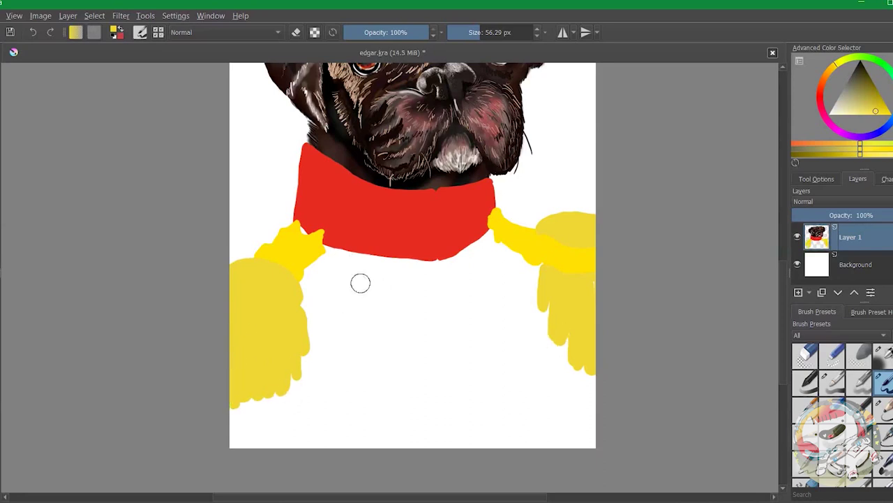
# Fill the body of the jacket below the collar and between the shoulder fringes with solid black
pyautogui.press('d')
pyautogui.moveTo(506, 275)
pyautogui.mouseDown()
pyautogui.moveTo(513, 300)
pyautogui.moveTo(495, 328)
pyautogui.mouseUp()
pyautogui.moveTo(541, 266)
pyautogui.mouseDown()
pyautogui.moveTo(539, 297)
pyautogui.moveTo(586, 395)
pyautogui.moveTo(499, 244)
pyautogui.moveTo(386, 264)
pyautogui.moveTo(325, 248)
pyautogui.moveTo(303, 303)
pyautogui.moveTo(315, 353)
pyautogui.moveTo(277, 397)
pyautogui.moveTo(241, 412)
pyautogui.moveTo(300, 413)
pyautogui.mouseUp()
pyautogui.press(']')
pyautogui.moveTo(514, 307)
pyautogui.mouseDown()
pyautogui.moveTo(569, 370)
pyautogui.moveTo(552, 402)
pyautogui.mouseUp()
pyautogui.moveTo(502, 282)
pyautogui.mouseDown()
pyautogui.moveTo(519, 272)
pyautogui.moveTo(548, 379)
pyautogui.moveTo(439, 393)
pyautogui.moveTo(419, 370)
pyautogui.mouseUp()
pyautogui.press('-')
pyautogui.moveTo(486, 326)
pyautogui.mouseDown()
pyautogui.moveTo(457, 322)
pyautogui.moveTo(391, 391)
pyautogui.moveTo(445, 430)
pyautogui.moveTo(307, 432)
pyautogui.mouseUp()
# Sample the bright yellow and extend both shoulder pieces against the collar and jacket
pyautogui.keyDown('ctrl'); pyautogui.click(314, 313); pyautogui.keyUp('ctrl')
pyautogui.moveTo(323, 312); pyautogui.dragTo(301, 277)
pyautogui.moveTo(551, 275); pyautogui.dragTo(530, 268)
pyautogui.press('[')
pyautogui.press('[')
pyautogui.moveTo(356, 283); pyautogui.dragTo(349, 268)
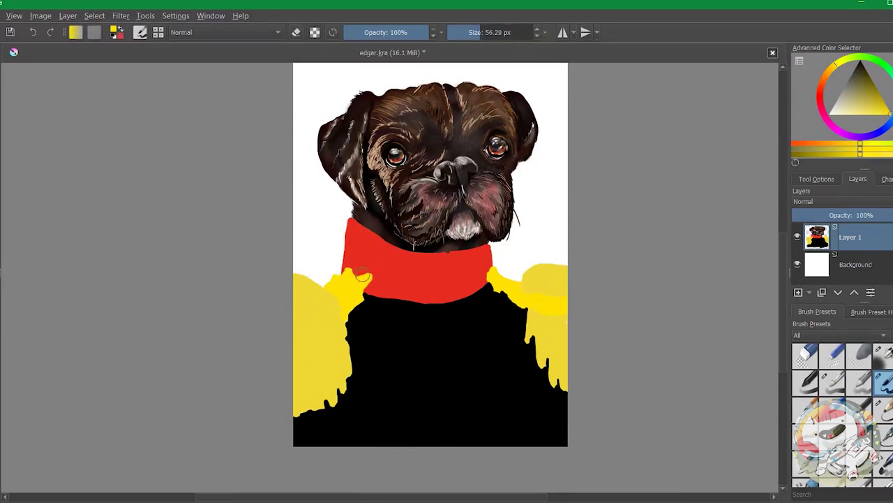
pyautogui.keyDown('ctrl'); pyautogui.click(336, 253); pyautogui.keyUp('ctrl')
pyautogui.keyDown('ctrl'); pyautogui.click(352, 275); pyautogui.keyUp('ctrl')
pyautogui.moveTo(342, 271)
pyautogui.mouseDown()
pyautogui.moveTo(334, 260)
pyautogui.moveTo(320, 274)
pyautogui.mouseUp()
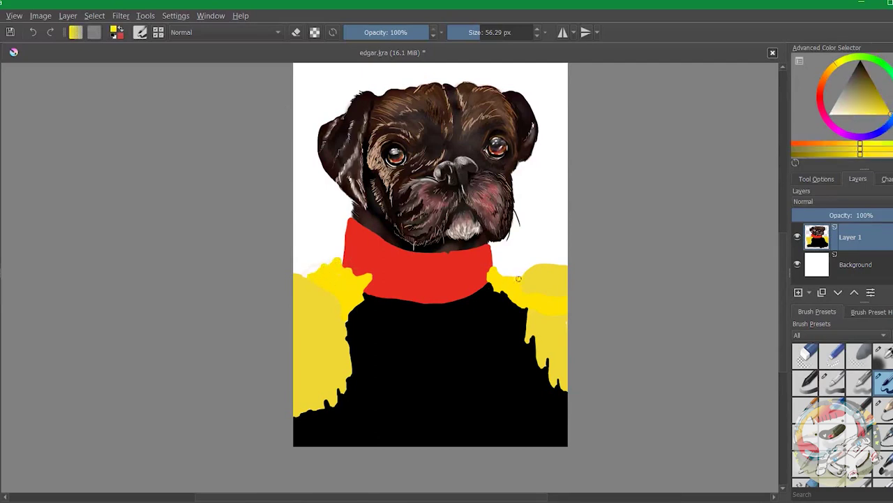
# Trim the collar's upper edge in yellow and add vertical yellow seam lines at its front
pyautogui.moveTo(488, 244)
pyautogui.mouseDown()
pyautogui.moveTo(444, 249)
pyautogui.moveTo(445, 299)
pyautogui.mouseUp()
pyautogui.moveTo(441, 248); pyautogui.dragTo(359, 223)
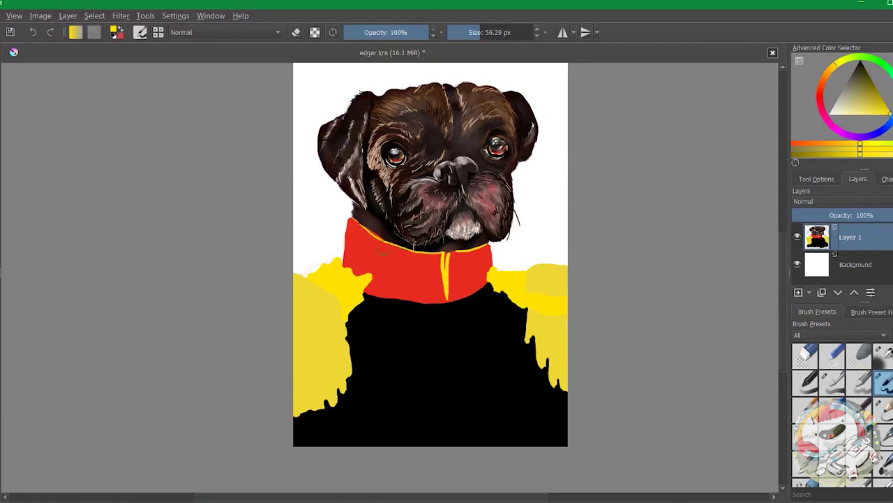
pyautogui.moveTo(440, 276); pyautogui.dragTo(445, 302)
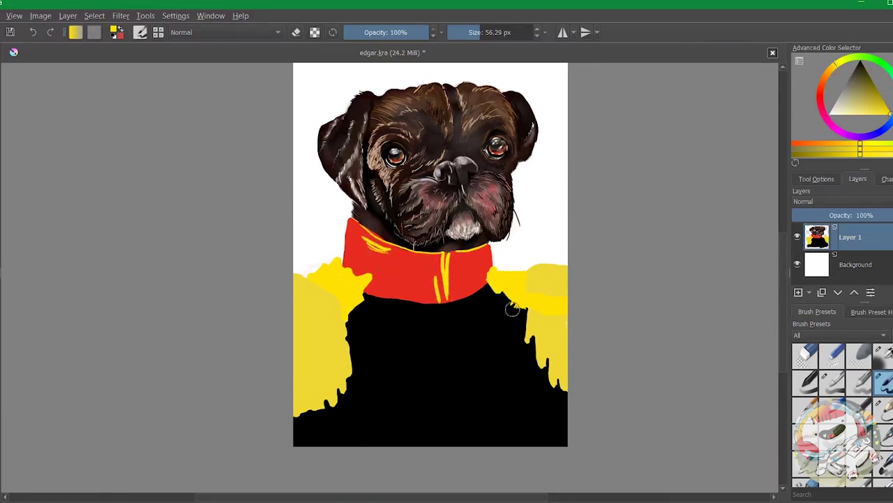
# Draw a yellow seam down the jacket front and a medal with a red disc and two yellow arms
pyautogui.keyDown('ctrl'); pyautogui.click(418, 282); pyautogui.keyUp('ctrl')
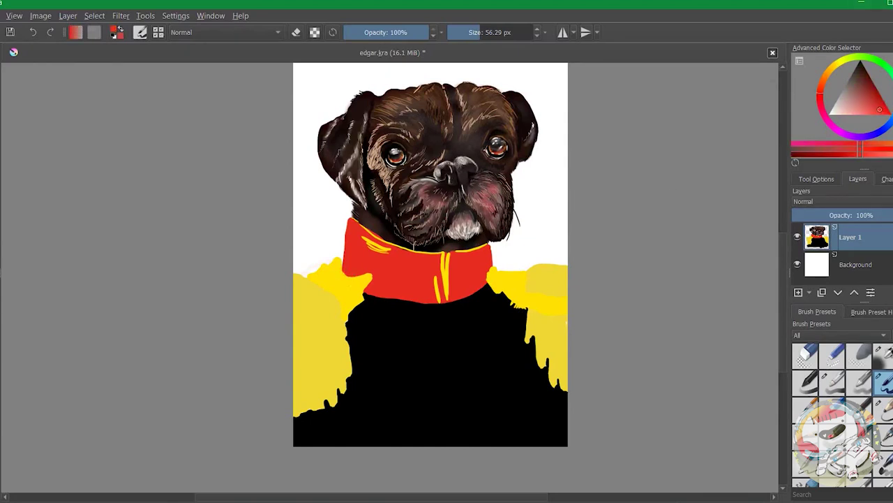
pyautogui.keyDown('ctrl'); pyautogui.click(412, 246); pyautogui.keyUp('ctrl')
pyautogui.moveTo(447, 308)
pyautogui.mouseDown()
pyautogui.moveTo(460, 327)
pyautogui.moveTo(477, 438)
pyautogui.mouseUp()
pyautogui.moveTo(469, 329)
pyautogui.mouseDown()
pyautogui.moveTo(442, 317)
pyautogui.moveTo(463, 365)
pyautogui.moveTo(484, 332)
pyautogui.moveTo(459, 379)
pyautogui.moveTo(518, 392)
pyautogui.mouseUp()
pyautogui.scroll(5, 472, 334)
pyautogui.moveTo(475, 388)
pyautogui.mouseDown()
pyautogui.moveTo(455, 385)
pyautogui.moveTo(474, 401)
pyautogui.moveTo(454, 412)
pyautogui.moveTo(459, 419)
pyautogui.mouseUp()
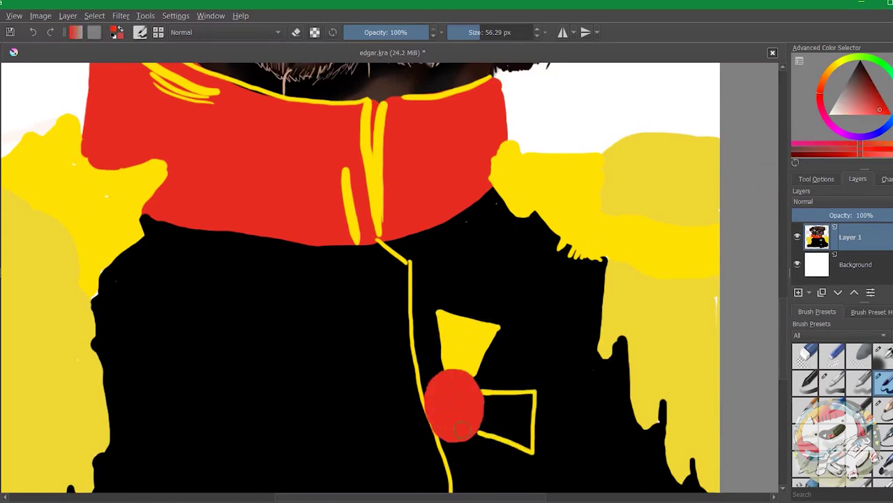
pyautogui.keyDown('ctrl'); pyautogui.click(453, 441); pyautogui.keyUp('ctrl')
pyautogui.moveTo(502, 398); pyautogui.dragTo(495, 424)
# Reduce the brush to 25.27 px and paint a pale yellow disc beside the red medal
pyautogui.press('[')
pyautogui.press('[')
pyautogui.press('[')
pyautogui.press('[')
pyautogui.scroll(-3, 411, 457)
pyautogui.keyDown('ctrl'); pyautogui.click(417, 283); pyautogui.keyUp('ctrl')
pyautogui.moveTo(398, 297)
pyautogui.mouseDown()
pyautogui.moveTo(396, 329)
pyautogui.moveTo(387, 307)
pyautogui.moveTo(417, 327)
pyautogui.moveTo(387, 348)
pyautogui.mouseUp()
pyautogui.keyDown('ctrl'); pyautogui.click(398, 309); pyautogui.keyUp('ctrl')
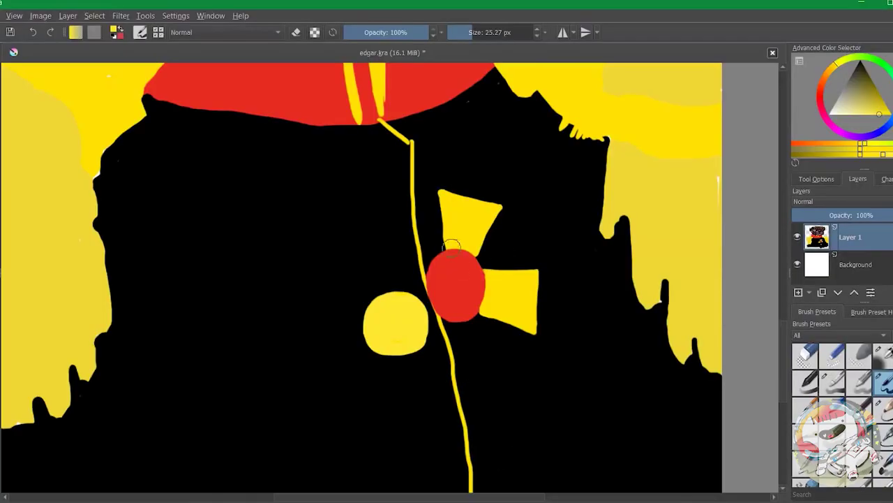
# Paint an olive green ribbon above the pale yellow disc and a light orange disc next to it
pyautogui.click(861, 79)
pyautogui.moveTo(421, 230); pyautogui.dragTo(419, 294)
pyautogui.moveTo(361, 232)
pyautogui.mouseDown()
pyautogui.moveTo(377, 289)
pyautogui.moveTo(412, 280)
pyautogui.mouseUp()
pyautogui.moveTo(392, 244)
pyautogui.mouseDown()
pyautogui.moveTo(317, 330)
pyautogui.moveTo(365, 373)
pyautogui.moveTo(319, 363)
pyautogui.moveTo(375, 356)
pyautogui.moveTo(359, 326)
pyautogui.moveTo(357, 361)
pyautogui.moveTo(327, 332)
pyautogui.moveTo(282, 337)
pyautogui.moveTo(279, 384)
pyautogui.mouseUp()
pyautogui.click(876, 59)
pyautogui.hotkey('ctrl', 'z')
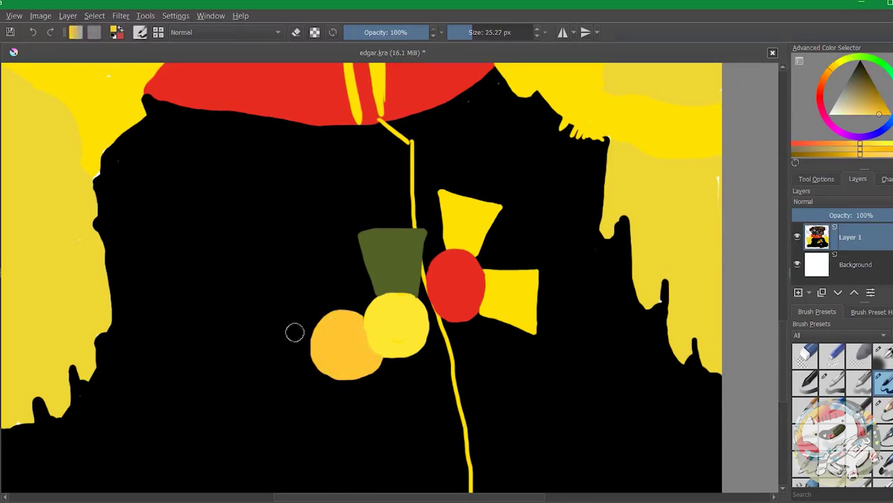
# Paint a large four-sided orange patch on the left side of the jacket at 76.85 px
pyautogui.keyDown('ctrl'); pyautogui.click(318, 339); pyautogui.keyUp('ctrl')
pyautogui.moveTo(183, 300)
pyautogui.mouseDown()
pyautogui.moveTo(190, 275)
pyautogui.moveTo(265, 439)
pyautogui.mouseUp()
pyautogui.moveTo(150, 359); pyautogui.dragTo(265, 447)
pyautogui.moveTo(290, 315)
pyautogui.mouseDown()
pyautogui.moveTo(167, 382)
pyautogui.moveTo(274, 316)
pyautogui.moveTo(269, 394)
pyautogui.moveTo(280, 318)
pyautogui.moveTo(223, 305)
pyautogui.moveTo(248, 399)
pyautogui.moveTo(212, 293)
pyautogui.moveTo(186, 277)
pyautogui.moveTo(180, 335)
pyautogui.moveTo(262, 435)
pyautogui.moveTo(177, 357)
pyautogui.moveTo(170, 371)
pyautogui.moveTo(241, 337)
pyautogui.moveTo(239, 283)
pyautogui.mouseUp()
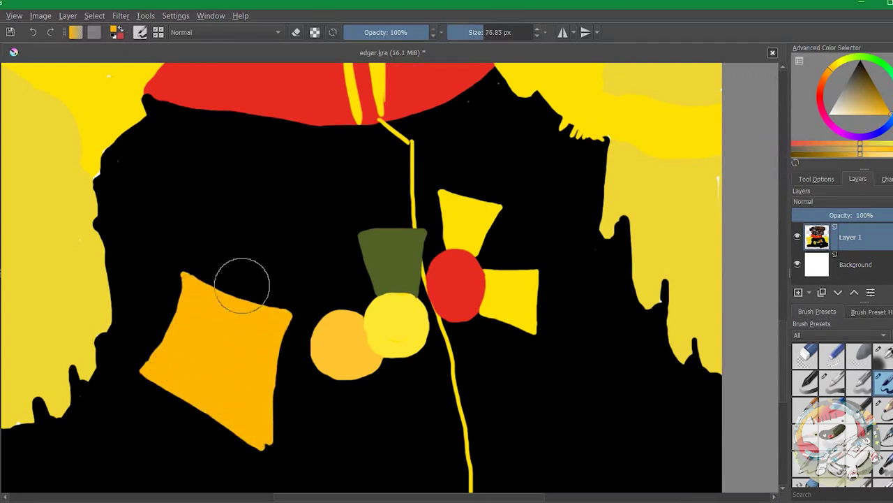
# Paint an orange leaf-shaped emblem above the patch and fray the edges of both shapes
pyautogui.click(191, 192)
pyautogui.moveTo(180, 127)
pyautogui.mouseDown()
pyautogui.moveTo(194, 152)
pyautogui.moveTo(180, 139)
pyautogui.moveTo(169, 152)
pyautogui.moveTo(215, 159)
pyautogui.moveTo(258, 149)
pyautogui.moveTo(248, 160)
pyautogui.moveTo(253, 171)
pyautogui.moveTo(224, 163)
pyautogui.moveTo(212, 171)
pyautogui.moveTo(259, 182)
pyautogui.moveTo(223, 187)
pyautogui.moveTo(234, 203)
pyautogui.moveTo(209, 241)
pyautogui.moveTo(177, 221)
pyautogui.moveTo(206, 227)
pyautogui.moveTo(178, 133)
pyautogui.moveTo(227, 154)
pyautogui.moveTo(173, 135)
pyautogui.moveTo(174, 158)
pyautogui.moveTo(161, 158)
pyautogui.moveTo(176, 176)
pyautogui.moveTo(133, 177)
pyautogui.mouseUp()
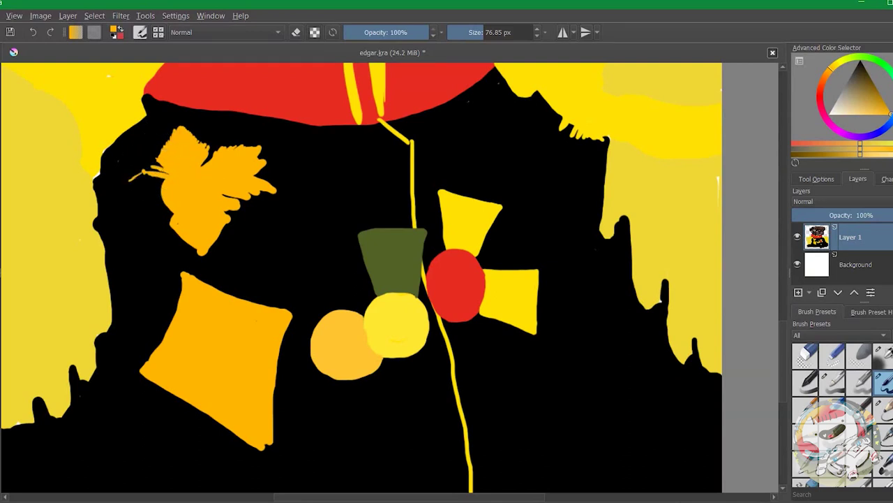
pyautogui.moveTo(140, 216)
pyautogui.mouseDown()
pyautogui.moveTo(160, 200)
pyautogui.moveTo(135, 205)
pyautogui.moveTo(150, 188)
pyautogui.moveTo(147, 197)
pyautogui.moveTo(199, 236)
pyautogui.moveTo(184, 247)
pyautogui.moveTo(229, 229)
pyautogui.moveTo(146, 233)
pyautogui.moveTo(133, 222)
pyautogui.moveTo(136, 197)
pyautogui.moveTo(124, 189)
pyautogui.moveTo(150, 170)
pyautogui.mouseUp()
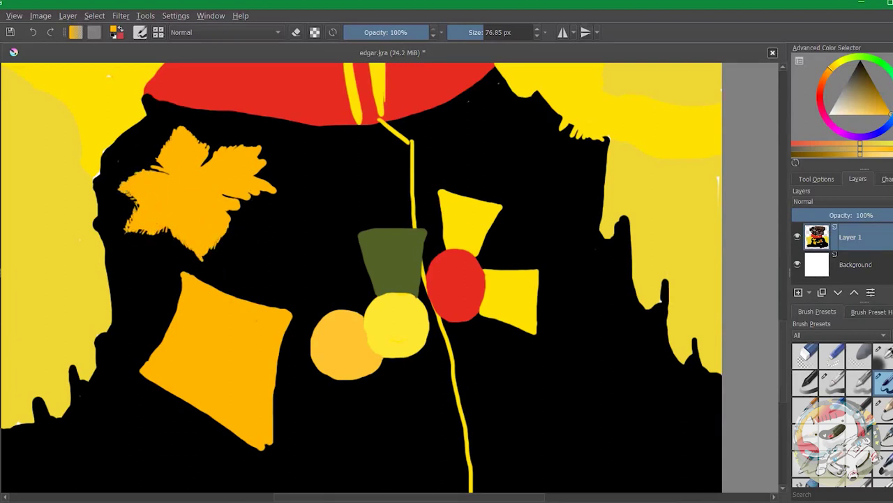
pyautogui.moveTo(231, 254)
pyautogui.mouseDown()
pyautogui.moveTo(183, 269)
pyautogui.moveTo(200, 275)
pyautogui.moveTo(173, 293)
pyautogui.moveTo(174, 340)
pyautogui.moveTo(147, 373)
pyautogui.moveTo(219, 428)
pyautogui.moveTo(289, 429)
pyautogui.moveTo(279, 332)
pyautogui.moveTo(259, 303)
pyautogui.moveTo(172, 315)
pyautogui.moveTo(137, 368)
pyautogui.mouseUp()
pyautogui.scroll(1, 199, 299)
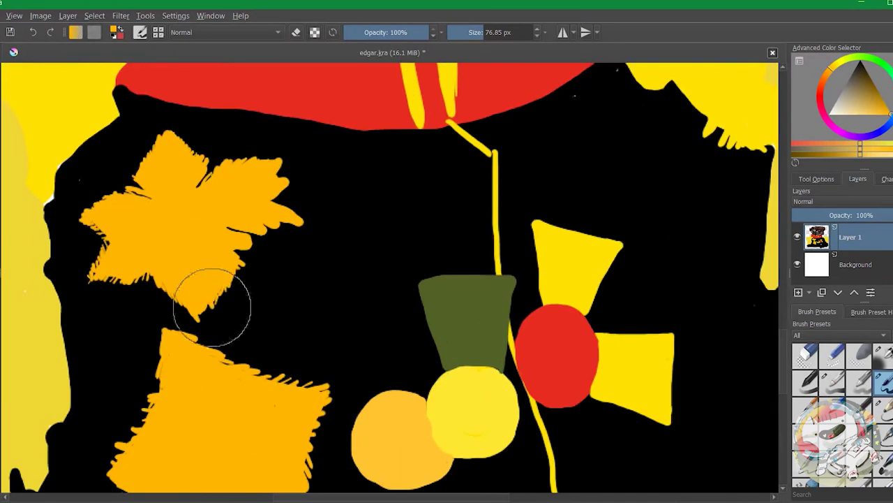
# Add orange braided cords to the right side of the jacket and brown buttons beside the seam
pyautogui.scroll(-4, 248, 277)
pyautogui.scroll(4, 334, 315)
pyautogui.moveTo(334, 314)
pyautogui.mouseDown()
pyautogui.moveTo(353, 371)
pyautogui.moveTo(452, 452)
pyautogui.mouseUp()
pyautogui.moveTo(406, 239)
pyautogui.mouseDown()
pyautogui.moveTo(562, 437)
pyautogui.moveTo(569, 461)
pyautogui.mouseUp()
pyautogui.keyDown('ctrl'); pyautogui.click(298, 345); pyautogui.keyUp('ctrl')
pyautogui.click(303, 423)
pyautogui.scroll(-4, 303, 423)
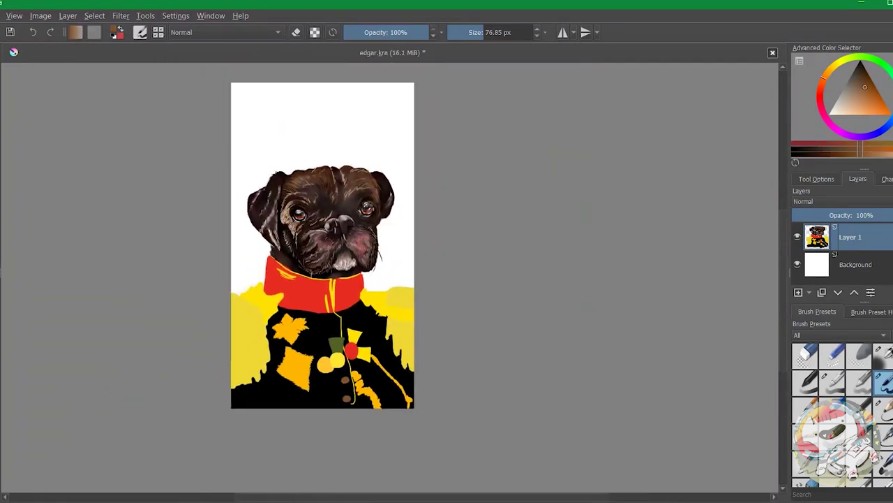
# Fill the Background layer with a vertical gradient from brown at the top to orange at the bottom
pyautogui.click(798, 237)
pyautogui.click(857, 264)
pyautogui.click(113, 29)
pyautogui.click(509, 372)
pyautogui.click(76, 32)
pyautogui.moveTo(325, 91); pyautogui.dragTo(325, 404)
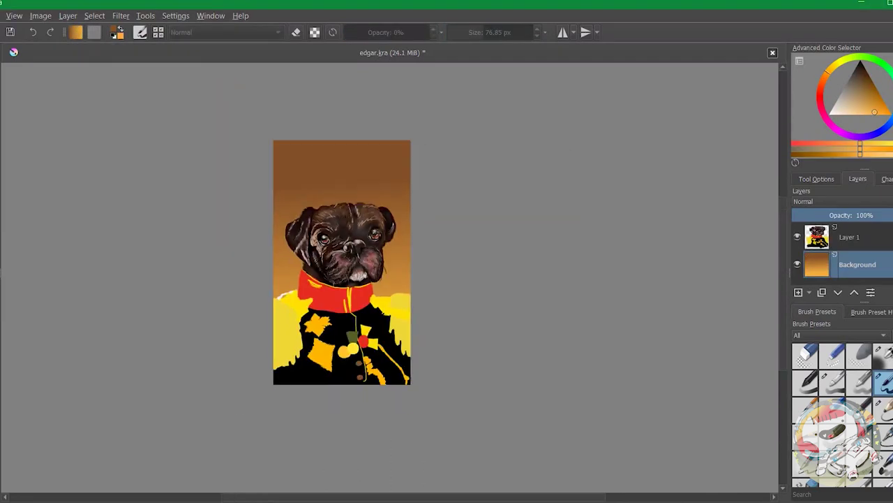
# Enlarge and raise the dog portrait on Layer 1 with a transform
pyautogui.hotkey('ctrl', 't')
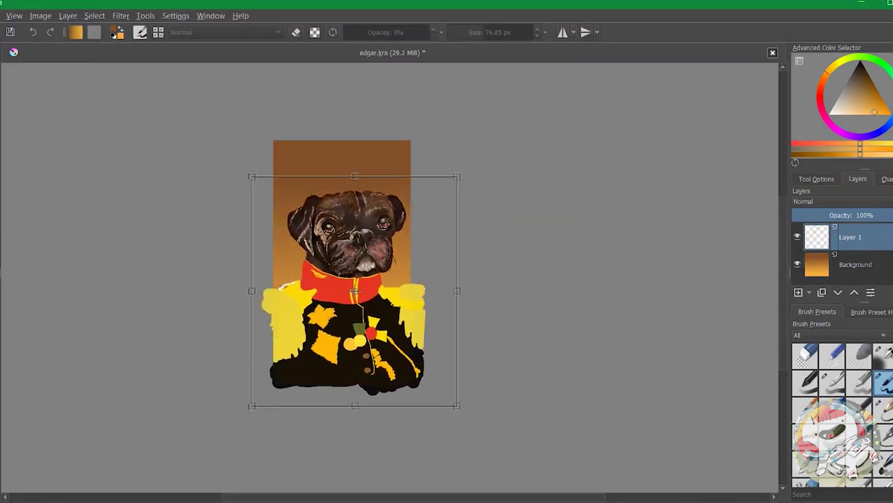
pyautogui.press('Return')
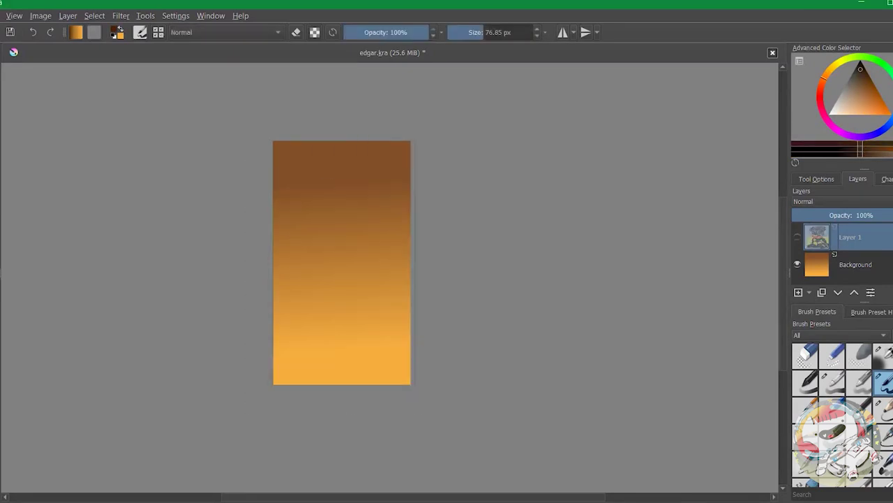
# Select the whole Background layer and refill it with a dark brown to orange vertical gradient
pyautogui.click(857, 264)
pyautogui.hotkey('ctrl', 'shift', 'a')
pyautogui.hotkey('ctrl', 'z')
pyautogui.hotkey('ctrl', 'z')
pyautogui.hotkey('ctrl', 'z')
pyautogui.hotkey('ctrl', 'z')
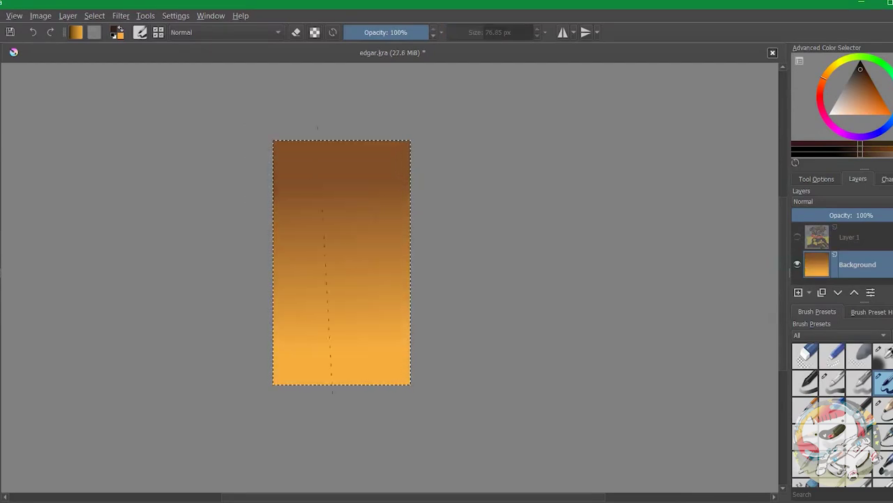
# Show Layer 1 again and slightly enlarge the dog portrait with the Transform tool
pyautogui.click(797, 237)
pyautogui.click(850, 237)
pyautogui.hotkey('ctrl', 't')
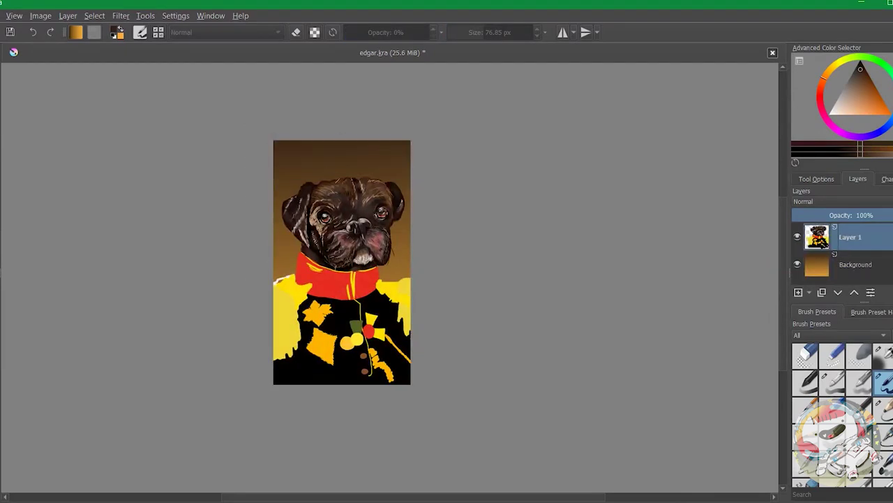
# Airbrush dark shading over the top of the right yellow shoulder piece
pyautogui.scroll(3, 342, 261)
pyautogui.scroll(-2, 317, 279)
pyautogui.press('b')
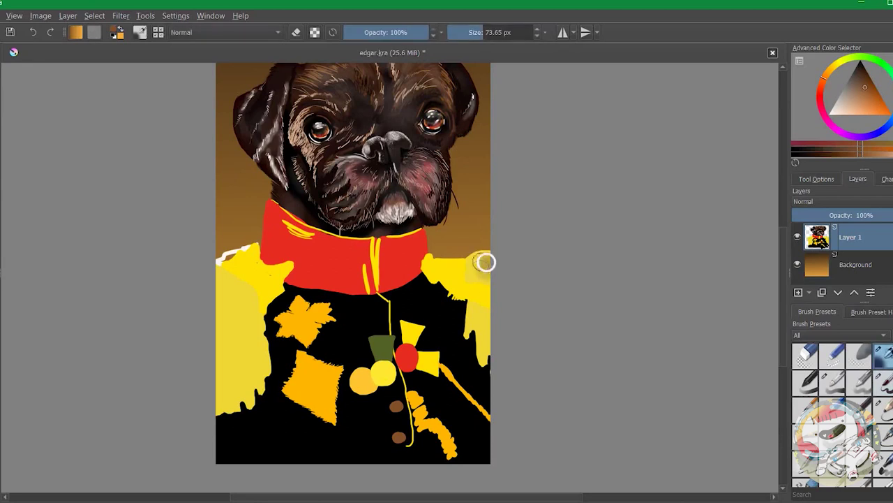
pyautogui.moveTo(477, 261)
pyautogui.mouseDown()
pyautogui.moveTo(425, 264)
pyautogui.moveTo(482, 273)
pyautogui.mouseUp()
# Tint the band and hanging fringe of the right shoulder piece with sampled orange
pyautogui.keyDown('ctrl'); pyautogui.click(466, 288); pyautogui.keyUp('ctrl')
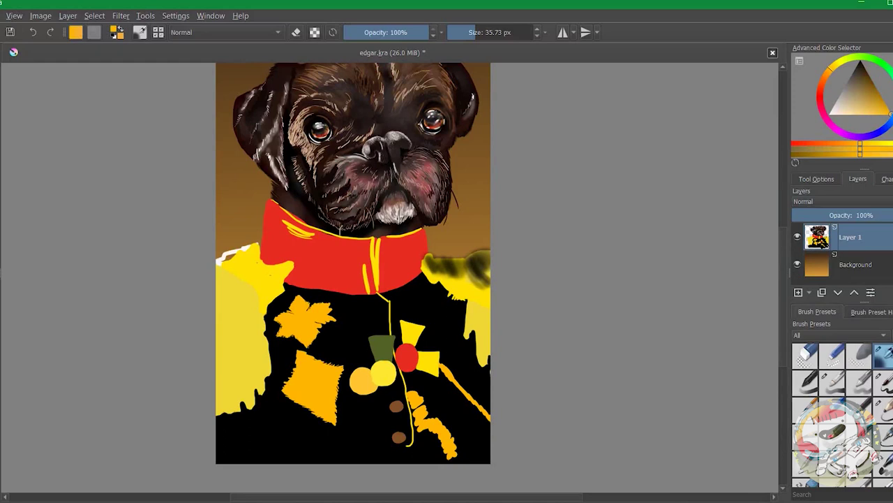
pyautogui.keyDown('ctrl'); pyautogui.click(486, 304); pyautogui.keyUp('ctrl')
pyautogui.moveTo(469, 280)
pyautogui.mouseDown()
pyautogui.moveTo(480, 341)
pyautogui.moveTo(473, 320)
pyautogui.mouseUp()
pyautogui.keyDown('ctrl'); pyautogui.click(477, 335); pyautogui.keyUp('ctrl')
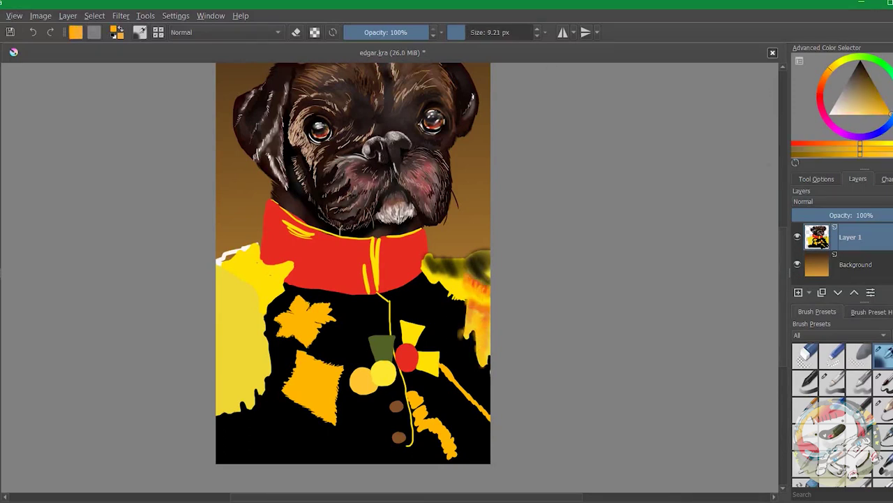
# Outline the tassels and the ribbed band of the right shoulder piece in black at 9.21 px
pyautogui.keyDown('ctrl'); pyautogui.click(487, 303); pyautogui.keyUp('ctrl')
pyautogui.scroll(3, 489, 307)
pyautogui.moveTo(513, 311)
pyautogui.mouseDown()
pyautogui.moveTo(451, 274)
pyautogui.moveTo(499, 343)
pyautogui.moveTo(513, 440)
pyautogui.mouseUp()
pyautogui.moveTo(475, 306); pyautogui.dragTo(454, 383)
pyautogui.moveTo(482, 312); pyautogui.dragTo(461, 370)
pyautogui.moveTo(450, 280)
pyautogui.mouseDown()
pyautogui.moveTo(442, 345)
pyautogui.moveTo(449, 395)
pyautogui.mouseUp()
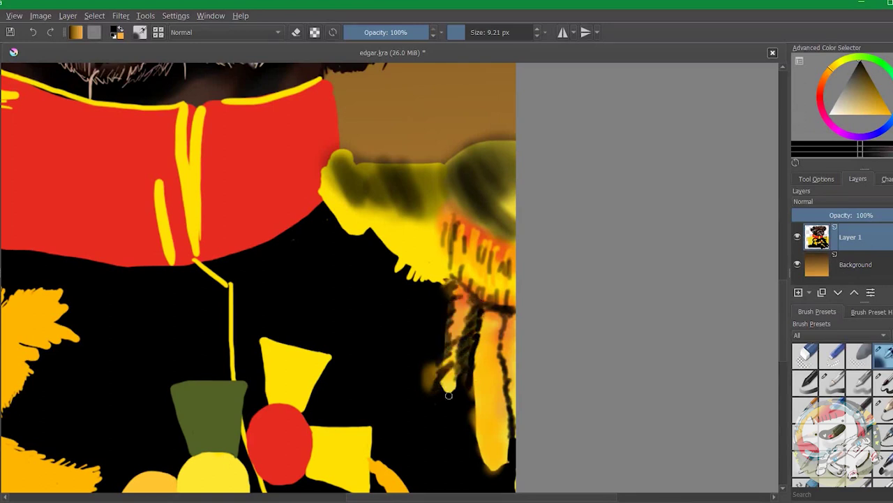
# Add diagonal black strokes across the right shoulder's tassels to give them a twisted rope look
pyautogui.moveTo(437, 362); pyautogui.dragTo(425, 392)
pyautogui.moveTo(485, 370); pyautogui.dragTo(469, 439)
pyautogui.moveTo(508, 381); pyautogui.dragTo(485, 419)
pyautogui.moveTo(510, 435); pyautogui.dragTo(479, 476)
pyautogui.moveTo(503, 319); pyautogui.dragTo(479, 377)
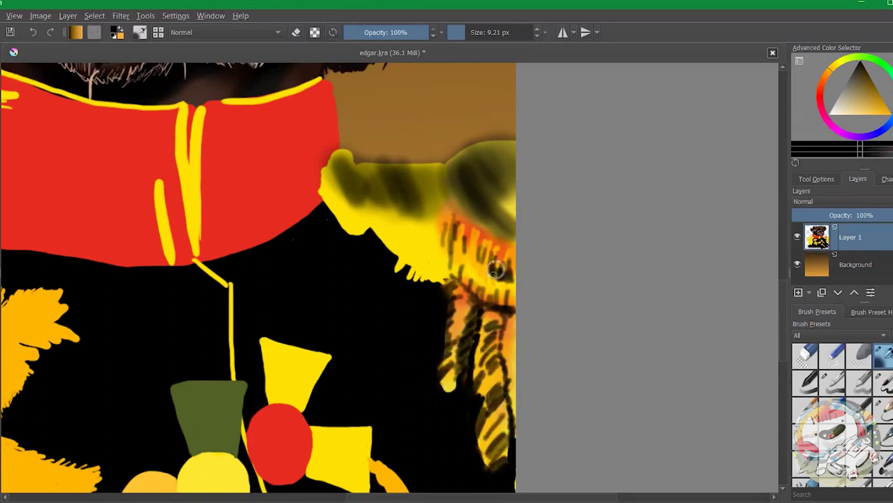
pyautogui.moveTo(489, 245); pyautogui.dragTo(478, 275)
# Sample red and glaze it over the dark top and ribbed band of the right shoulder piece
pyautogui.keyDown('ctrl'); pyautogui.click(503, 275); pyautogui.keyUp('ctrl')
pyautogui.moveTo(470, 210)
pyautogui.mouseDown()
pyautogui.moveTo(489, 209)
pyautogui.moveTo(489, 224)
pyautogui.moveTo(441, 252)
pyautogui.moveTo(390, 202)
pyautogui.moveTo(349, 230)
pyautogui.mouseUp()
pyautogui.keyDown('ctrl'); pyautogui.click(489, 209); pyautogui.keyUp('ctrl')
# Refine the twisted tassels with fine strokes at 7.04 px and line the band's lower edge in red
pyautogui.press('[')
pyautogui.press('[')
pyautogui.press('[')
pyautogui.moveTo(489, 363); pyautogui.dragTo(480, 394)
pyautogui.moveTo(500, 408); pyautogui.dragTo(488, 457)
pyautogui.moveTo(468, 306)
pyautogui.mouseDown()
pyautogui.moveTo(448, 340)
pyautogui.moveTo(458, 388)
pyautogui.mouseUp()
pyautogui.moveTo(492, 352)
pyautogui.mouseDown()
pyautogui.moveTo(481, 395)
pyautogui.moveTo(490, 429)
pyautogui.mouseUp()
pyautogui.keyDown('ctrl'); pyautogui.click(504, 430); pyautogui.keyUp('ctrl')
pyautogui.moveTo(495, 326); pyautogui.dragTo(485, 370)
pyautogui.moveTo(462, 313); pyautogui.dragTo(444, 368)
pyautogui.moveTo(460, 307); pyautogui.dragTo(446, 375)
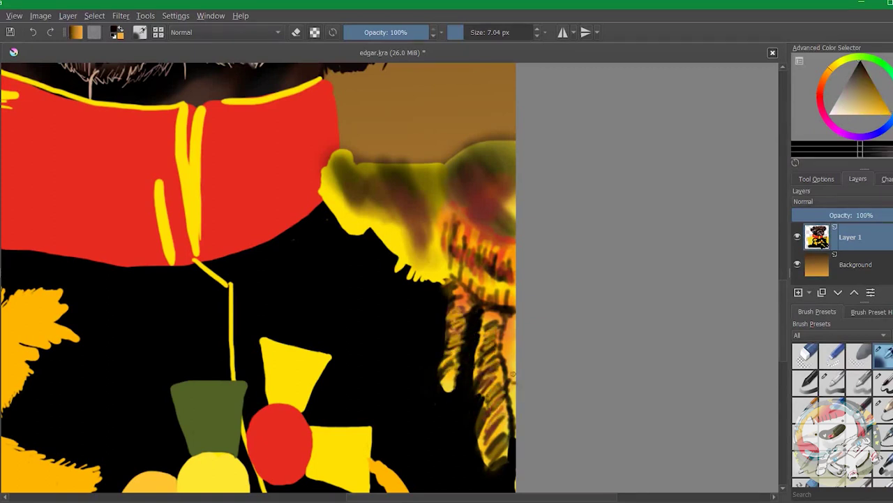
pyautogui.keyDown('ctrl'); pyautogui.click(504, 304); pyautogui.keyUp('ctrl')
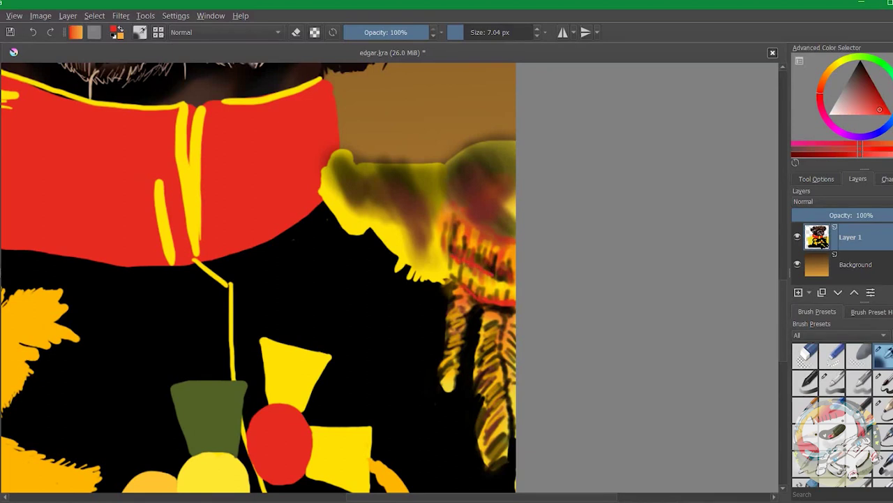
# Reset the colour to black and deepen the shadows on the right shoulder piece with a larger brush
pyautogui.press('d')
pyautogui.press(']')
pyautogui.press(']')
pyautogui.moveTo(438, 166); pyautogui.dragTo(434, 243)
pyautogui.moveTo(352, 163)
pyautogui.mouseDown()
pyautogui.moveTo(402, 210)
pyautogui.moveTo(377, 171)
pyautogui.mouseUp()
# Enlarge the airbrush to 58.97 px and shade the right part of the red collar in black
pyautogui.press(']')
pyautogui.press(']')
pyautogui.press(']')
pyautogui.press(']')
pyautogui.moveTo(251, 140)
pyautogui.mouseDown()
pyautogui.moveTo(307, 164)
pyautogui.moveTo(279, 203)
pyautogui.mouseUp()
pyautogui.press('-')
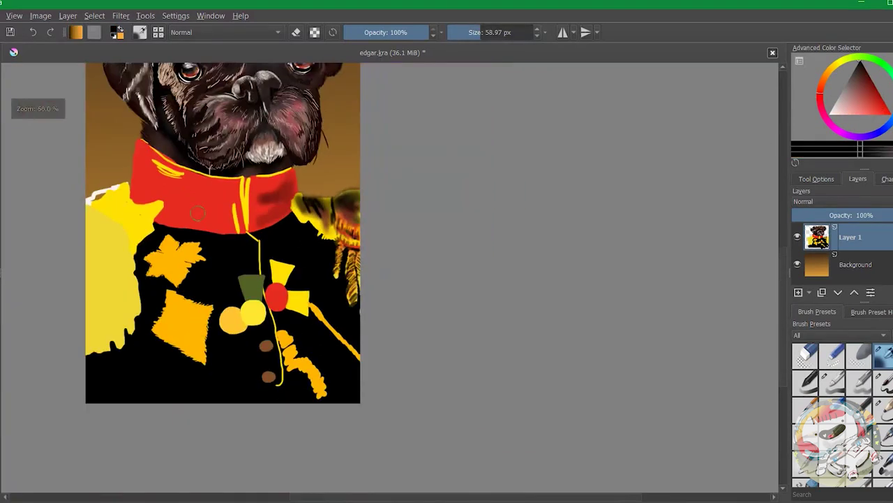
# Shade the rest of the red collar in soft black, and darken the left epaulette with the brush reduced to 20.90 px
pyautogui.moveTo(419, 230)
pyautogui.mouseDown()
pyautogui.moveTo(380, 255)
pyautogui.moveTo(349, 217)
pyautogui.moveTo(339, 258)
pyautogui.moveTo(313, 270)
pyautogui.moveTo(307, 294)
pyautogui.moveTo(328, 281)
pyautogui.mouseUp()
pyautogui.press('[')
pyautogui.press('[')
pyautogui.press('[')
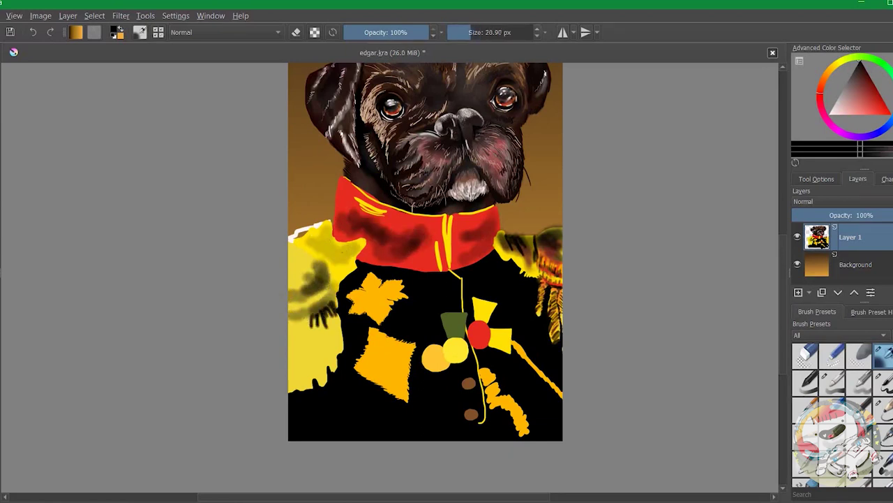
# Sample red from the collar and glaze it over the rounded top and fringe of the left epaulette
pyautogui.keyDown('ctrl'); pyautogui.click(341, 245); pyautogui.keyUp('ctrl')
pyautogui.keyDown('ctrl'); pyautogui.click(349, 231); pyautogui.keyUp('ctrl')
pyautogui.moveTo(306, 261); pyautogui.dragTo(291, 272)
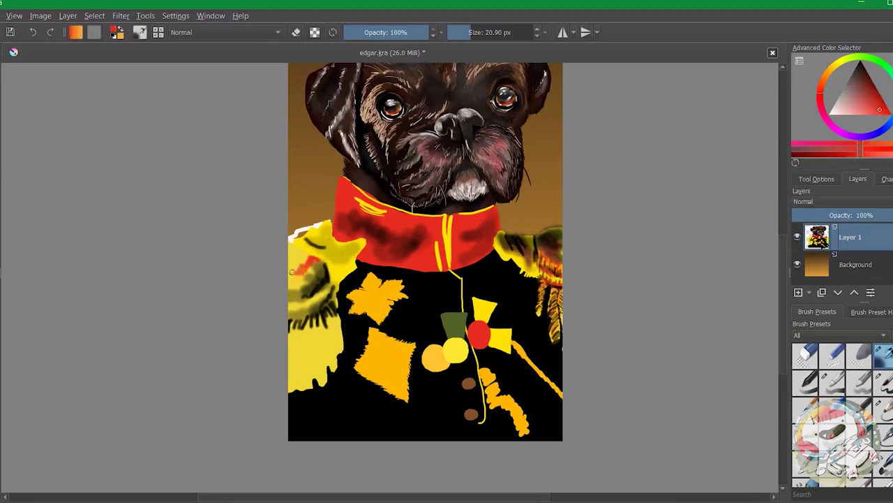
pyautogui.moveTo(329, 328)
pyautogui.mouseDown()
pyautogui.moveTo(300, 387)
pyautogui.moveTo(293, 366)
pyautogui.moveTo(328, 368)
pyautogui.moveTo(297, 381)
pyautogui.mouseUp()
# Sample black to shade the medals, diamond badge, star and gold cord, and deepen the collar folds at 23.75 px
pyautogui.keyDown('ctrl'); pyautogui.click(318, 328); pyautogui.keyUp('ctrl')
pyautogui.keyDown('ctrl'); pyautogui.click(340, 344); pyautogui.keyUp('ctrl')
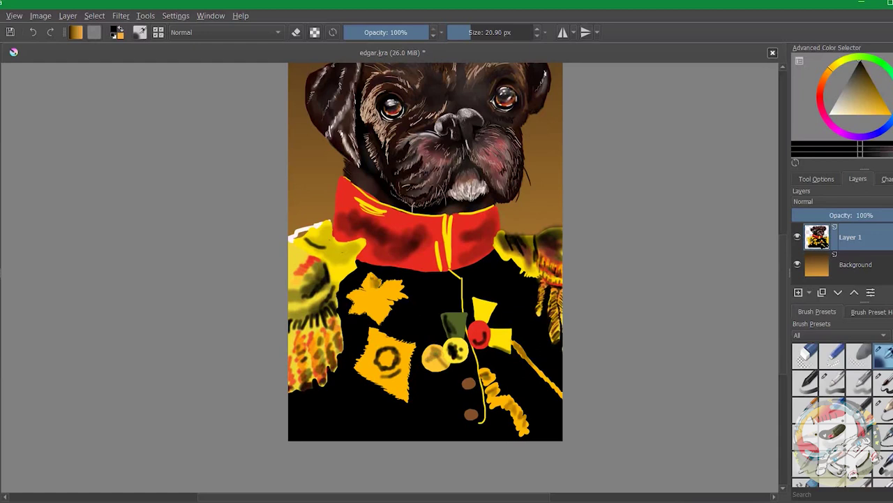
pyautogui.moveTo(391, 294); pyautogui.dragTo(530, 117)
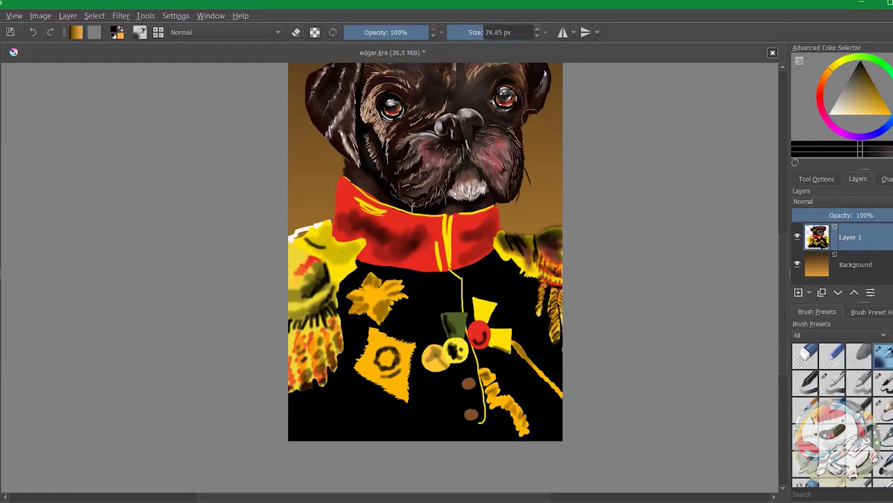
pyautogui.moveTo(390, 243); pyautogui.dragTo(371, 227)
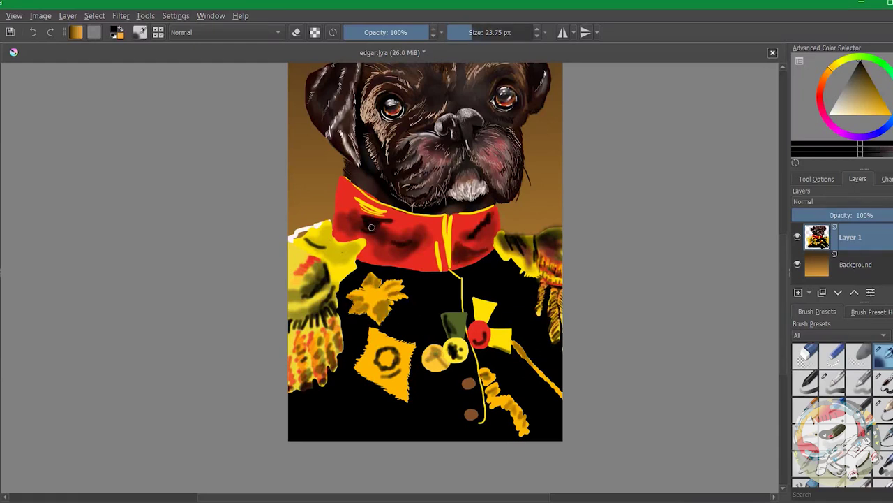
# Erase the stray white edge above the left epaulette with the eraser at 50.00 px, and save the painting
pyautogui.press('+')
pyautogui.press('e')
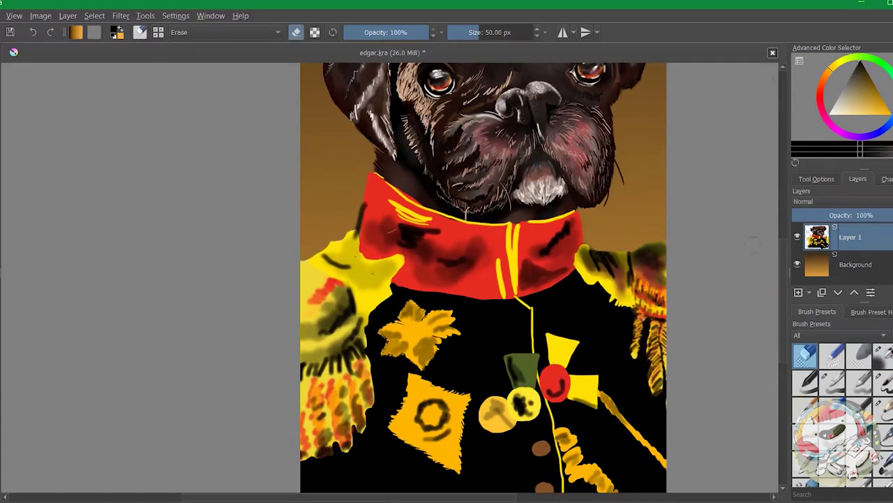
pyautogui.press('e')
pyautogui.hotkey('ctrl', 's')
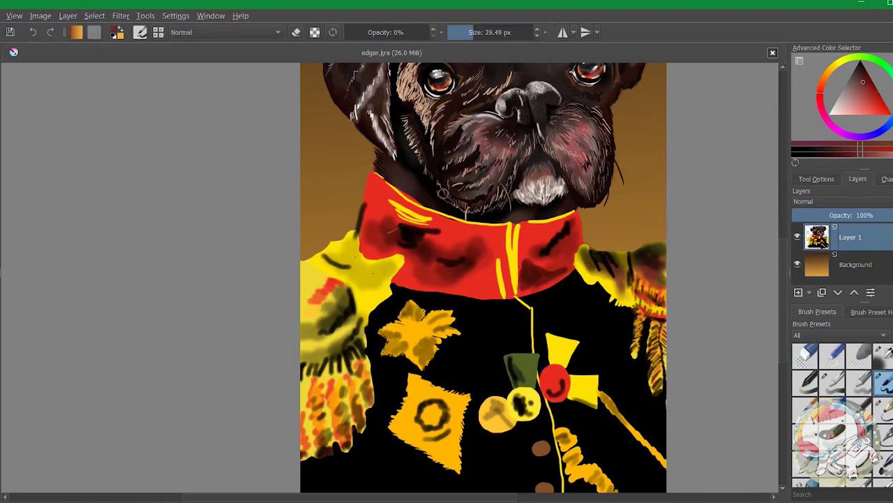
# Paint grainy yellow embroidery on the right part of the red collar with Pencil-3 Large 4B at 15% opacity
pyautogui.press('-')
pyautogui.press('-')
pyautogui.press('o')
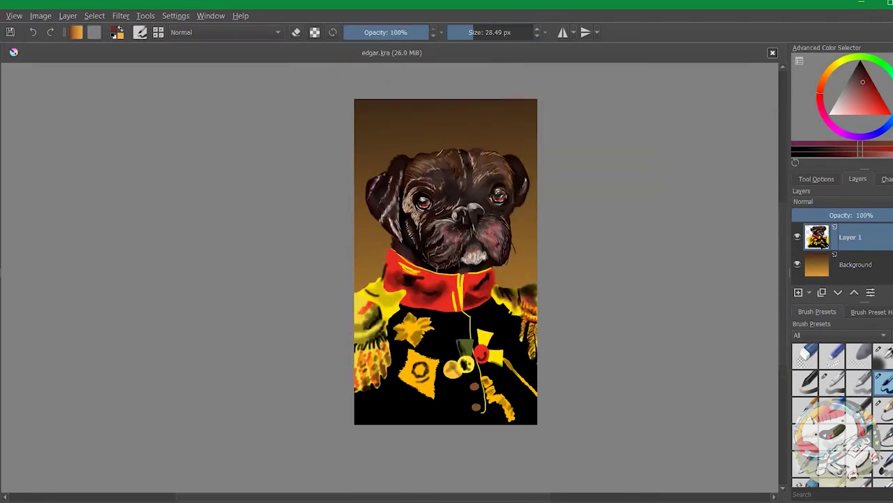
pyautogui.press('+')
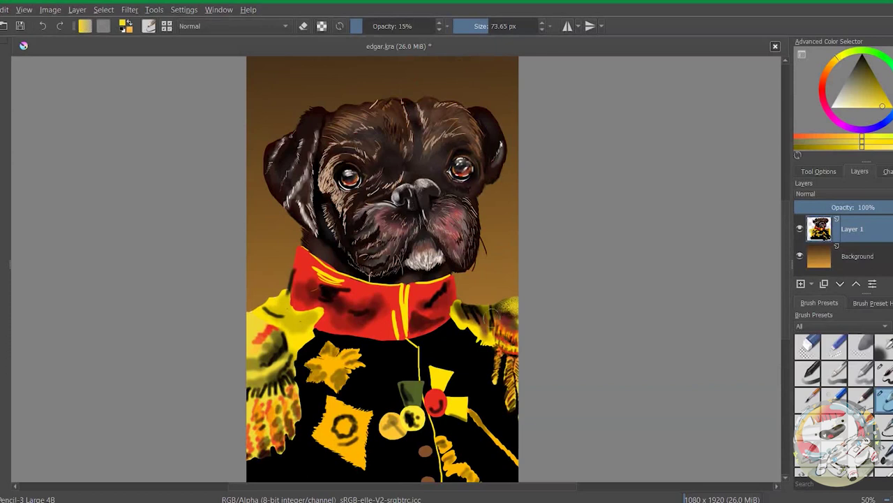
pyautogui.press('+')
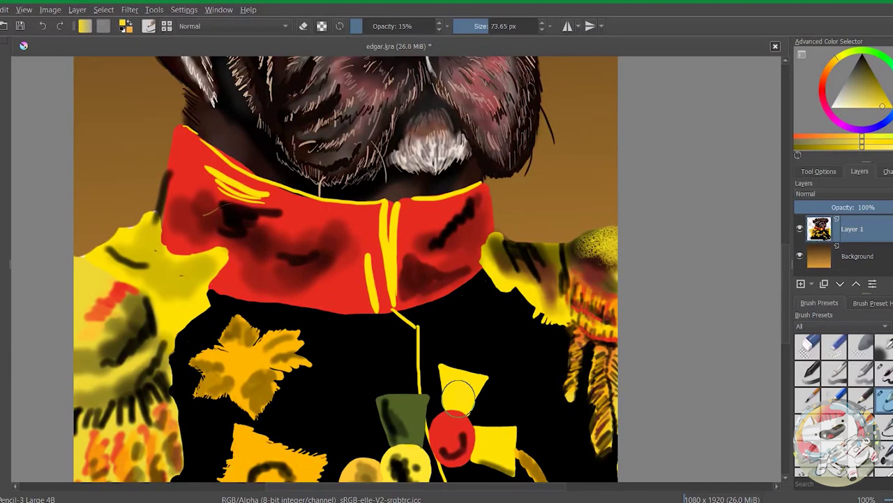
pyautogui.press('[')
pyautogui.press('[')
pyautogui.press('[')
pyautogui.press('[')
pyautogui.moveTo(411, 258)
pyautogui.mouseDown()
pyautogui.moveTo(422, 269)
pyautogui.moveTo(450, 255)
pyautogui.moveTo(475, 230)
pyautogui.moveTo(482, 202)
pyautogui.mouseUp()
# Add curved yellow embroidery strokes across the left part of the red collar, reducing the pencil to 18.29 px
pyautogui.moveTo(294, 236)
pyautogui.mouseDown()
pyautogui.moveTo(342, 244)
pyautogui.moveTo(311, 272)
pyautogui.mouseUp()
pyautogui.press('[')
pyautogui.press('[')
pyautogui.press('[')
pyautogui.moveTo(359, 246); pyautogui.dragTo(307, 296)
pyautogui.moveTo(331, 245); pyautogui.dragTo(244, 294)
pyautogui.moveTo(272, 238)
pyautogui.mouseDown()
pyautogui.moveTo(247, 241)
pyautogui.moveTo(201, 218)
pyautogui.mouseUp()
pyautogui.moveTo(283, 209); pyautogui.dragTo(212, 205)
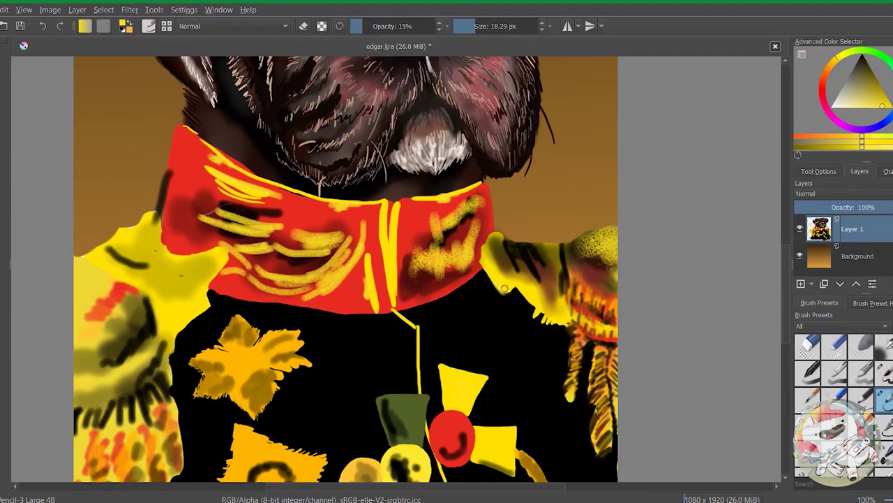
# Sample dark olive from the right epaulette and texture both epaulettes with it, using 87.01 px on the left strap
pyautogui.scroll(1, 558, 303)
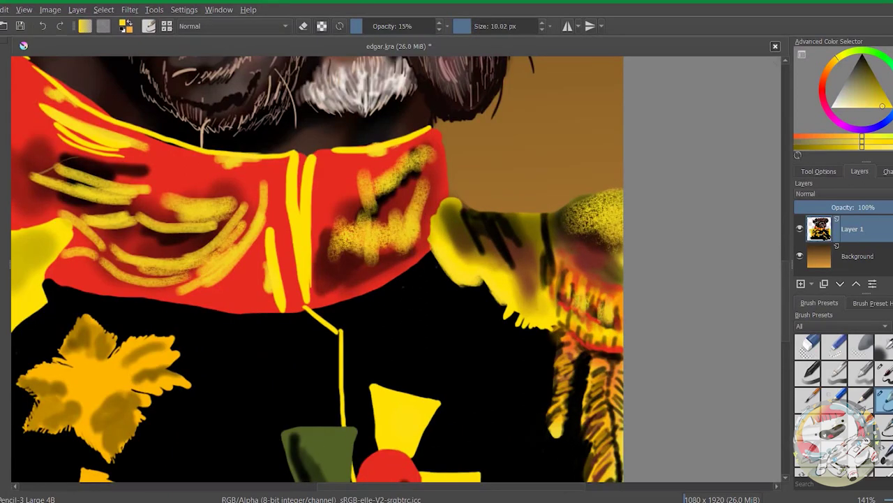
pyautogui.keyDown('ctrl'); pyautogui.click(593, 230); pyautogui.keyUp('ctrl')
pyautogui.moveTo(586, 224); pyautogui.dragTo(607, 234)
pyautogui.moveTo(572, 209); pyautogui.dragTo(621, 248)
pyautogui.scroll(-2, 525, 79)
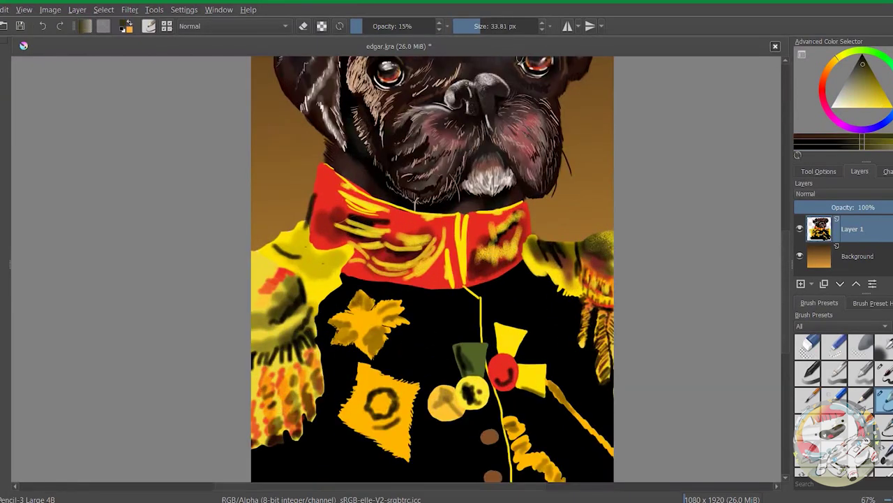
pyautogui.moveTo(346, 262)
pyautogui.mouseDown()
pyautogui.moveTo(321, 262)
pyautogui.moveTo(296, 244)
pyautogui.mouseUp()
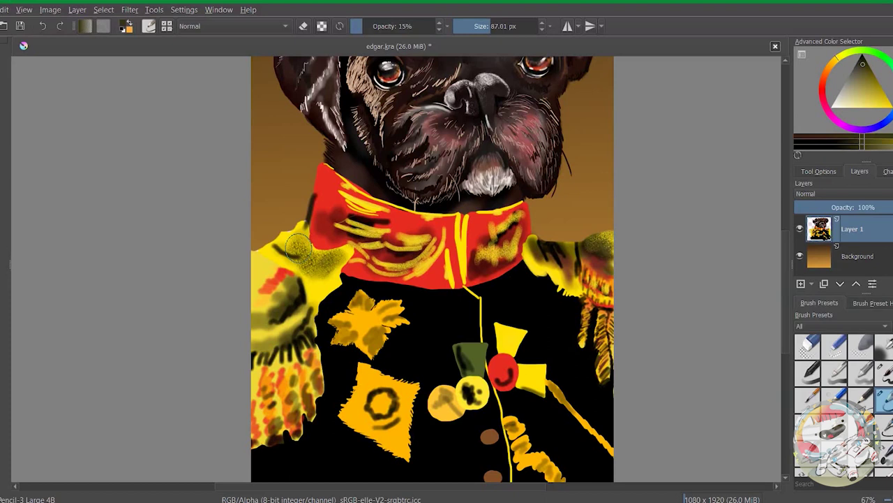
# Reduce the pencil to 23.75 px and shade the right epaulette's strap in sampled black
pyautogui.press('[')
pyautogui.press('[')
pyautogui.press('[')
pyautogui.keyDown('ctrl'); pyautogui.click(556, 244); pyautogui.keyUp('ctrl')
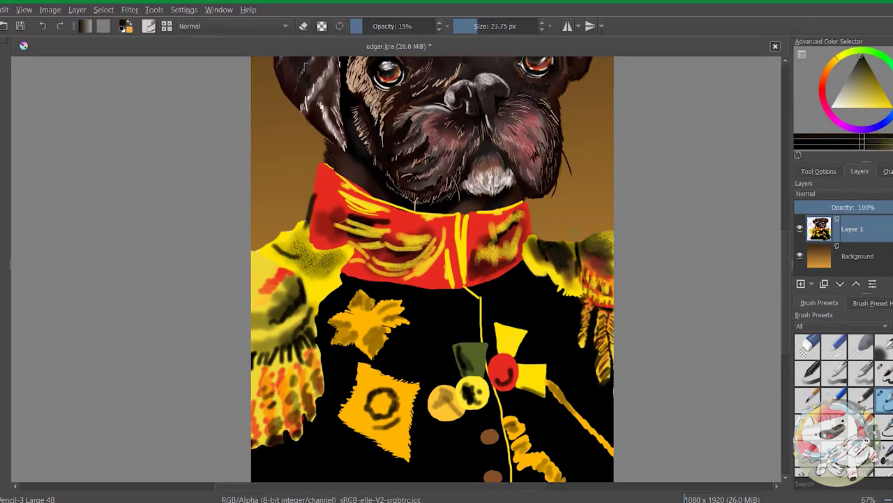
# Switch to Airbrush Soft and glaze sampled red-orange over the cross arms, round medals and green ribbon
pyautogui.scroll(2, 534, 353)
pyautogui.press('/')
pyautogui.keyDown('ctrl'); pyautogui.click(489, 57); pyautogui.keyUp('ctrl')
pyautogui.press('[')
pyautogui.moveTo(599, 328)
pyautogui.mouseDown()
pyautogui.moveTo(597, 377)
pyautogui.moveTo(555, 267)
pyautogui.moveTo(447, 328)
pyautogui.mouseUp()
pyautogui.moveTo(418, 399); pyautogui.dragTo(391, 405)
pyautogui.moveTo(460, 377); pyautogui.dragTo(482, 391)
pyautogui.moveTo(391, 391); pyautogui.dragTo(405, 425)
pyautogui.moveTo(510, 328); pyautogui.dragTo(538, 349)
pyautogui.moveTo(558, 248); pyautogui.dragTo(537, 279)
pyautogui.moveTo(579, 335); pyautogui.dragTo(608, 359)
pyautogui.moveTo(531, 258); pyautogui.dragTo(551, 276)
pyautogui.moveTo(565, 328); pyautogui.dragTo(579, 342)
# Airbrush red-orange over the star and diamond badge, reduce the brush to 5.24 px and save the painting
pyautogui.scroll(-2, 559, 279)
pyautogui.scroll(2, 558, 280)
pyautogui.moveTo(307, 269); pyautogui.dragTo(328, 282)
pyautogui.moveTo(272, 244)
pyautogui.mouseDown()
pyautogui.moveTo(294, 216)
pyautogui.moveTo(307, 237)
pyautogui.moveTo(356, 255)
pyautogui.mouseUp()
pyautogui.moveTo(362, 398); pyautogui.dragTo(303, 357)
pyautogui.moveTo(363, 335)
pyautogui.mouseDown()
pyautogui.moveTo(297, 98)
pyautogui.moveTo(265, 122)
pyautogui.mouseUp()
pyautogui.press('[')
pyautogui.press('[')
pyautogui.press('[')
pyautogui.press('[')
pyautogui.press('[')
pyautogui.hotkey('ctrl', 's')
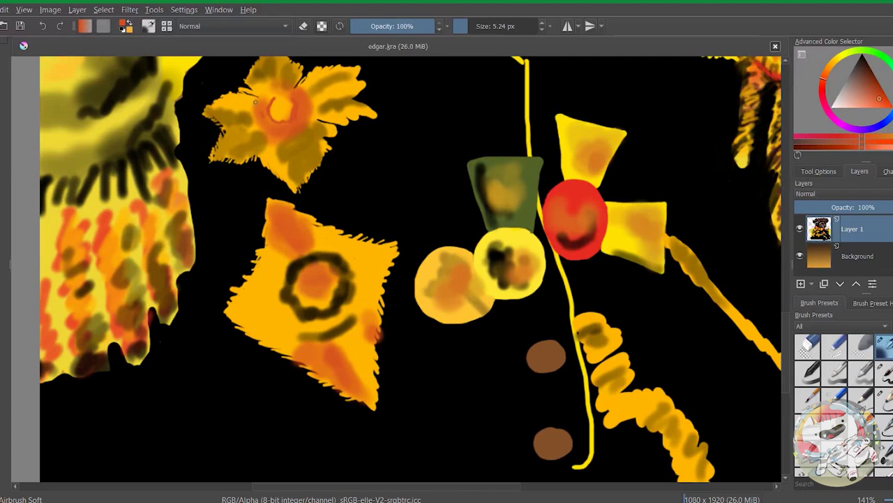
# Add grainy red-orange texture to the medals and diamond badge with Pencil-3 Large 4B at 23.75 px and 15% opacity
pyautogui.click(883, 401)
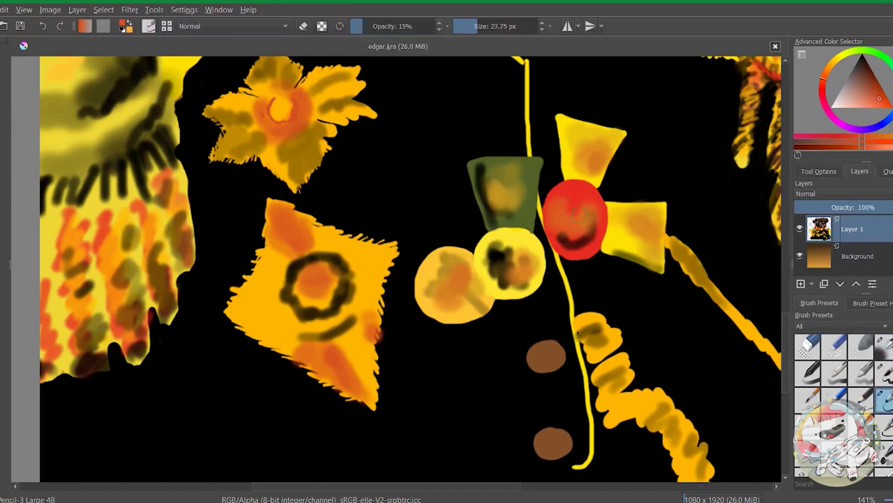
pyautogui.moveTo(579, 216); pyautogui.dragTo(584, 226)
pyautogui.moveTo(573, 144); pyautogui.dragTo(607, 167)
pyautogui.moveTo(623, 218); pyautogui.dragTo(660, 243)
pyautogui.moveTo(523, 259); pyautogui.dragTo(534, 285)
pyautogui.moveTo(442, 271); pyautogui.dragTo(472, 312)
pyautogui.moveTo(307, 234); pyautogui.dragTo(318, 246)
pyautogui.moveTo(344, 351); pyautogui.dragTo(353, 358)
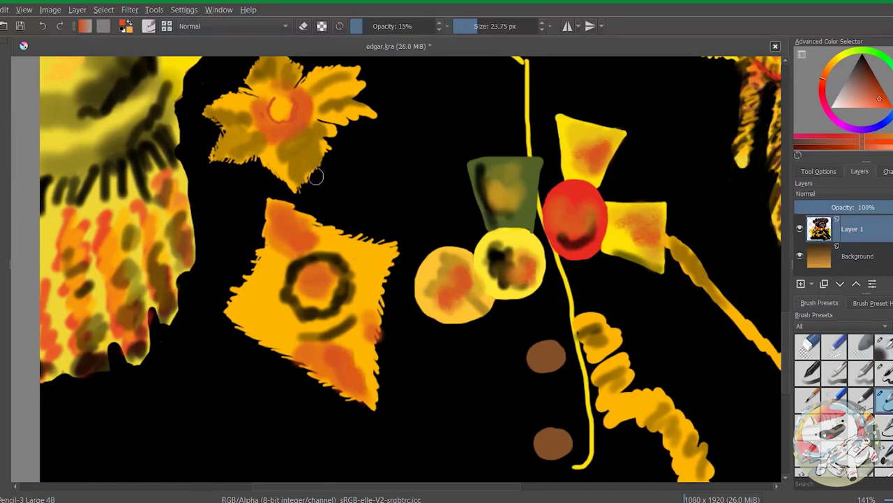
# Choose a pale pinkish white and add grainy highlights to the red medal, cross arms, green ribbon, round medals and diamond badge
pyautogui.scroll(-1, 146, 230)
pyautogui.click(837, 107)
pyautogui.moveTo(429, 223)
pyautogui.mouseDown()
pyautogui.moveTo(447, 213)
pyautogui.moveTo(439, 204)
pyautogui.mouseUp()
pyautogui.moveTo(431, 154); pyautogui.dragTo(464, 165)
pyautogui.moveTo(492, 220); pyautogui.dragTo(496, 241)
pyautogui.moveTo(369, 180); pyautogui.dragTo(390, 178)
pyautogui.moveTo(388, 250); pyautogui.dragTo(417, 272)
pyautogui.moveTo(333, 278); pyautogui.dragTo(378, 295)
pyautogui.moveTo(246, 217); pyautogui.dragTo(224, 238)
pyautogui.moveTo(246, 286); pyautogui.dragTo(279, 328)
# Add grainy pale highlights to the star's points and to the left epaulette and its fringe
pyautogui.moveTo(219, 164); pyautogui.dragTo(244, 146)
pyautogui.moveTo(178, 146); pyautogui.dragTo(206, 140)
pyautogui.moveTo(216, 105)
pyautogui.mouseDown()
pyautogui.moveTo(222, 123)
pyautogui.moveTo(267, 122)
pyautogui.mouseUp()
pyautogui.moveTo(191, 178); pyautogui.dragTo(237, 174)
pyautogui.moveTo(97, 119); pyautogui.dragTo(129, 77)
pyautogui.moveTo(74, 129); pyautogui.dragTo(98, 118)
pyautogui.moveTo(67, 185); pyautogui.dragTo(132, 158)
pyautogui.moveTo(139, 225); pyautogui.dragTo(157, 262)
pyautogui.moveTo(124, 275); pyautogui.dragTo(150, 223)
pyautogui.moveTo(85, 226); pyautogui.dragTo(108, 300)
pyautogui.press('-')
pyautogui.press('+')
pyautogui.press('+')
pyautogui.press('-')
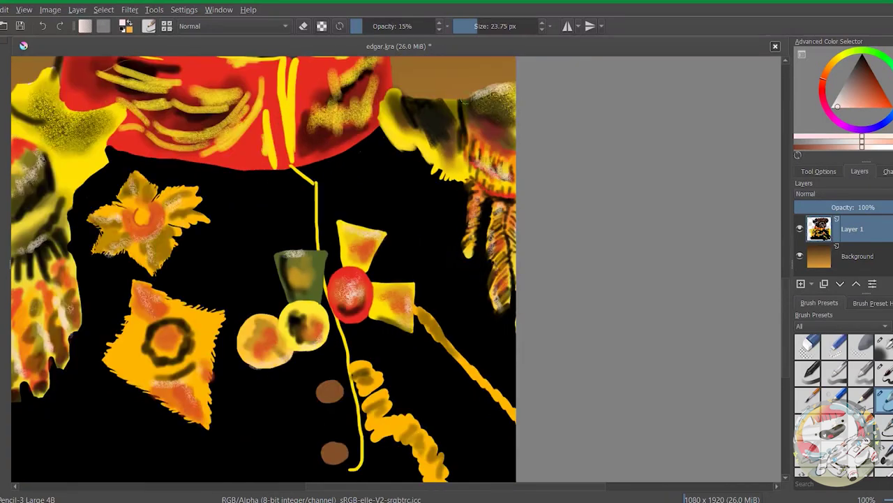
# Ink black lines over the right epaulette's band and tassels with Ink-4 Pen Rough at 14.80 px
pyautogui.press('-')
pyautogui.press('-')
pyautogui.click(883, 374)
pyautogui.press('/')
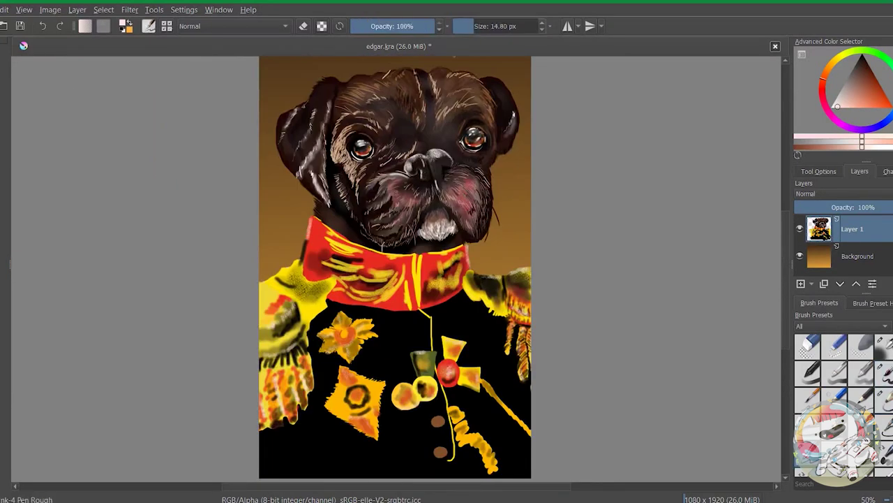
pyautogui.press('+')
pyautogui.press('+')
pyautogui.press('d')
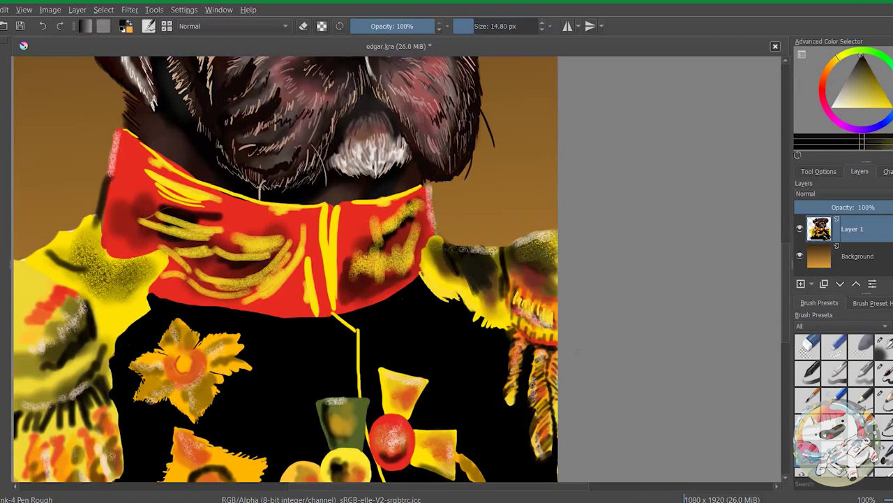
pyautogui.moveTo(520, 300); pyautogui.dragTo(525, 318)
pyautogui.moveTo(522, 320); pyautogui.dragTo(543, 342)
pyautogui.moveTo(542, 334)
pyautogui.mouseDown()
pyautogui.moveTo(555, 343)
pyautogui.moveTo(520, 391)
pyautogui.moveTo(538, 381)
pyautogui.moveTo(548, 454)
pyautogui.mouseUp()
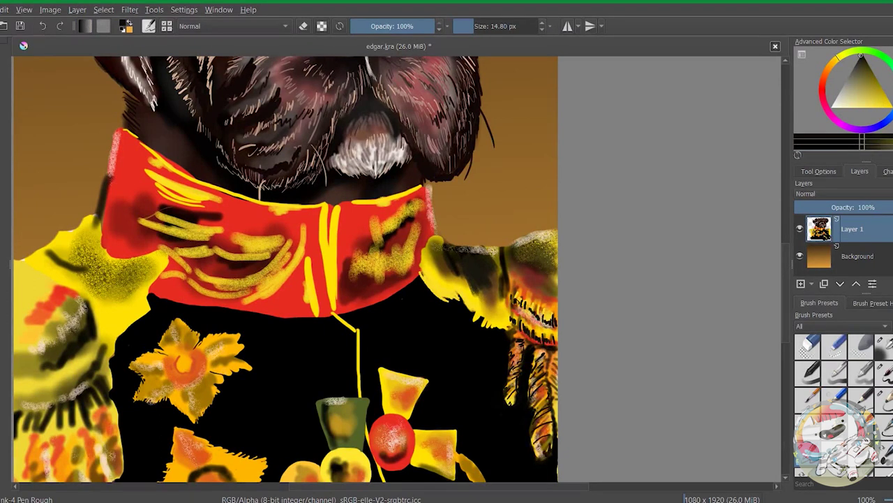
# Ink short black fringe strokes along the right strap's lower edge and contour the epaulette's rounded top
pyautogui.moveTo(493, 316); pyautogui.dragTo(502, 329)
pyautogui.moveTo(551, 275)
pyautogui.mouseDown()
pyautogui.moveTo(520, 289)
pyautogui.moveTo(513, 282)
pyautogui.mouseUp()
pyautogui.moveTo(557, 227); pyautogui.dragTo(532, 234)
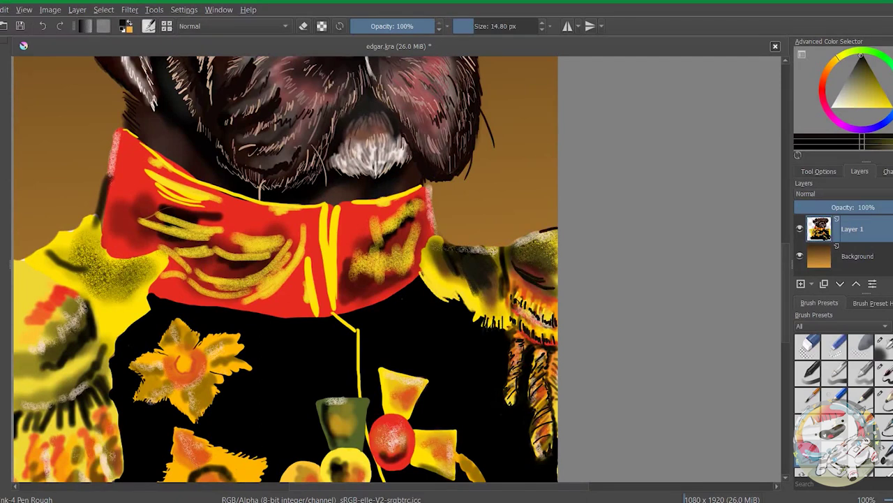
# Ink black hatching on the red medal at the cross's centre and outline its edge beside the arm
pyautogui.press('-')
pyautogui.press('-')
pyautogui.press('-')
pyautogui.press('+')
pyautogui.press('+')
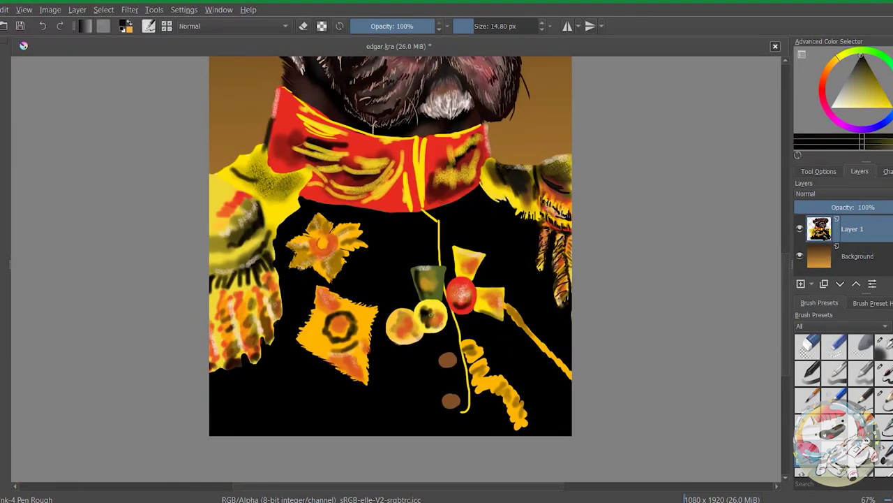
pyautogui.press('+')
pyautogui.press('+')
pyautogui.press('+')
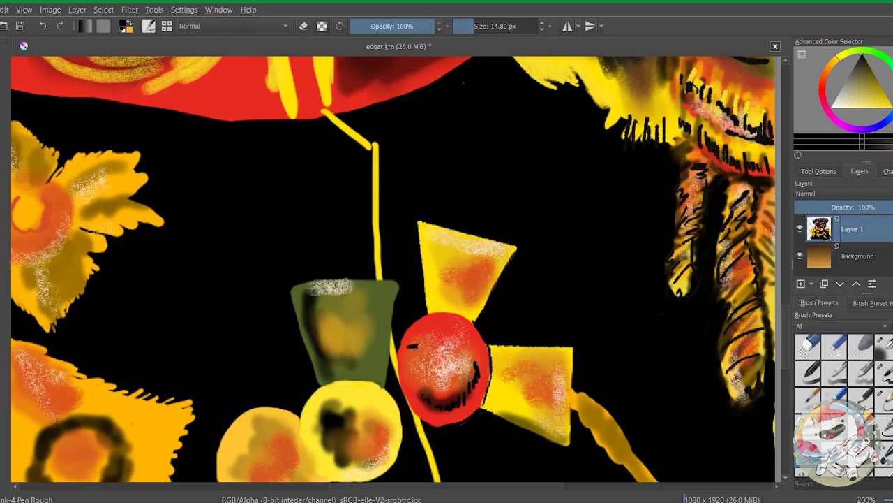
# Sample colours from the two round medals and ink fine highlights and rims on them
pyautogui.press('-')
pyautogui.press('-')
pyautogui.press('-')
pyautogui.keyDown('ctrl'); pyautogui.click(335, 358); pyautogui.keyUp('ctrl')
pyautogui.keyDown('ctrl'); pyautogui.click(364, 358); pyautogui.keyUp('ctrl')
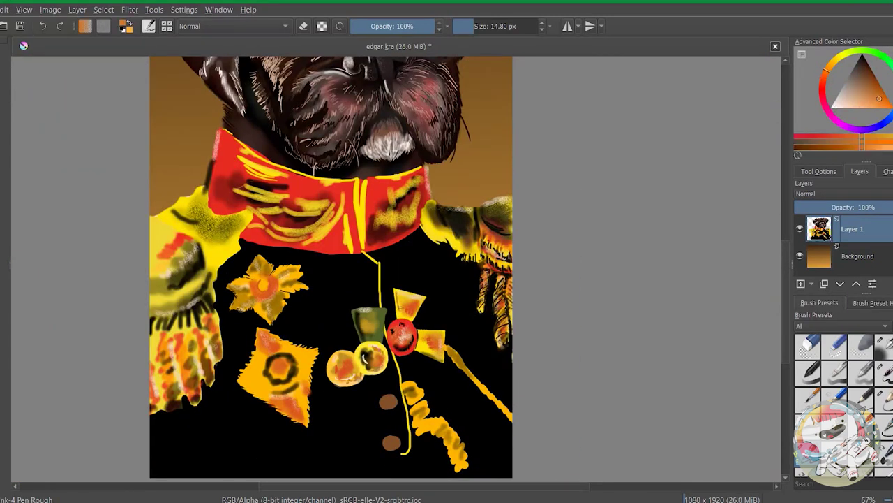
# Sample colours from the cross and black from the jacket to ink fine lines on the cross arms, diamond badge and star
pyautogui.keyDown('ctrl'); pyautogui.click(400, 295); pyautogui.keyUp('ctrl')
pyautogui.keyDown('ctrl'); pyautogui.click(434, 337); pyautogui.keyUp('ctrl')
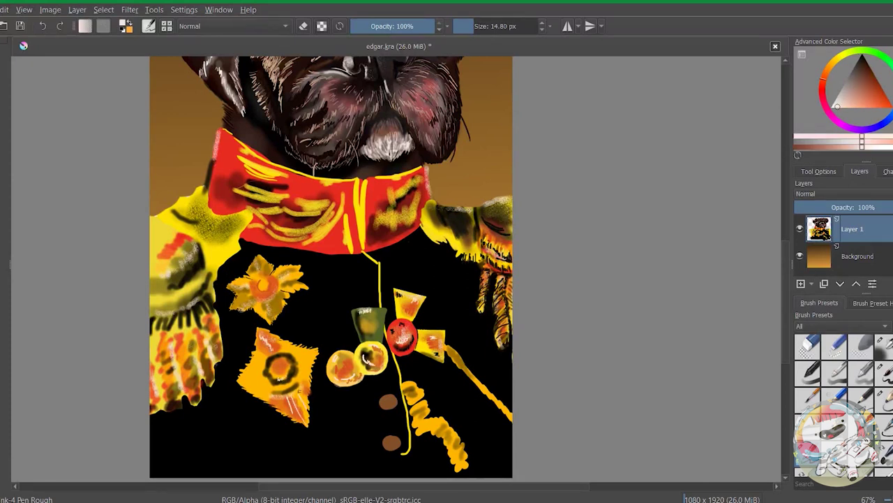
pyautogui.keyDown('ctrl'); pyautogui.click(236, 378); pyautogui.keyUp('ctrl')
pyautogui.moveTo(246, 370); pyautogui.dragTo(268, 388)
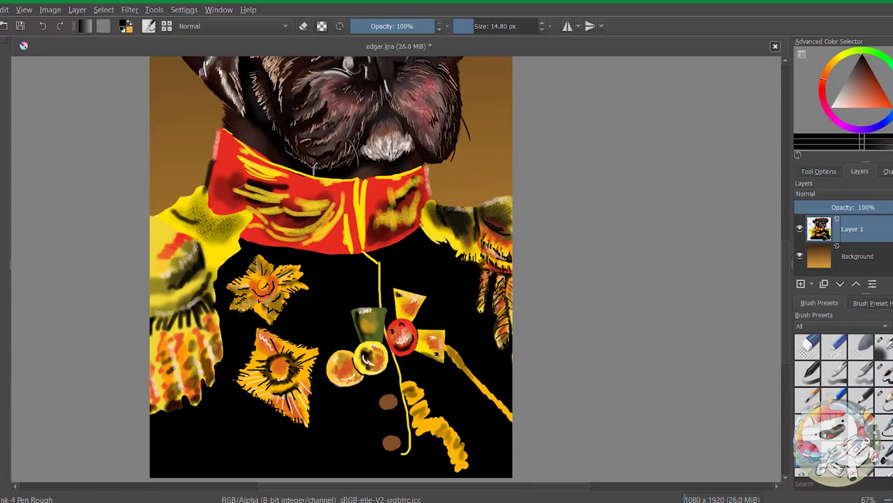
# Ink black contour and hatching lines on the left epaulette's rounded top, band and upper fringe edge
pyautogui.moveTo(207, 331)
pyautogui.mouseDown()
pyautogui.moveTo(216, 364)
pyautogui.moveTo(206, 296)
pyautogui.moveTo(164, 329)
pyautogui.moveTo(151, 329)
pyautogui.mouseUp()
pyautogui.moveTo(211, 253); pyautogui.dragTo(183, 290)
pyautogui.moveTo(188, 281); pyautogui.dragTo(154, 288)
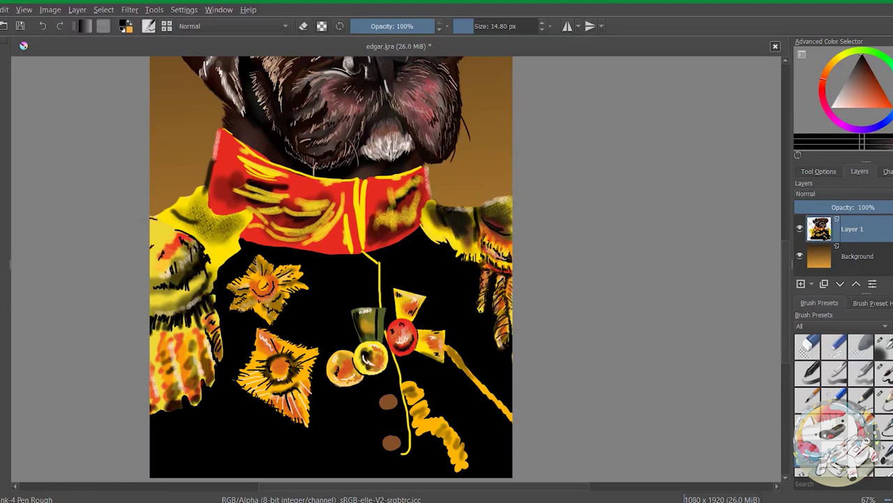
# Separate the left epaulette's fringe into individual tassels with black ink lines
pyautogui.moveTo(197, 322)
pyautogui.mouseDown()
pyautogui.moveTo(204, 357)
pyautogui.moveTo(190, 395)
pyautogui.moveTo(174, 367)
pyautogui.moveTo(177, 409)
pyautogui.mouseUp()
pyautogui.moveTo(199, 395); pyautogui.dragTo(192, 407)
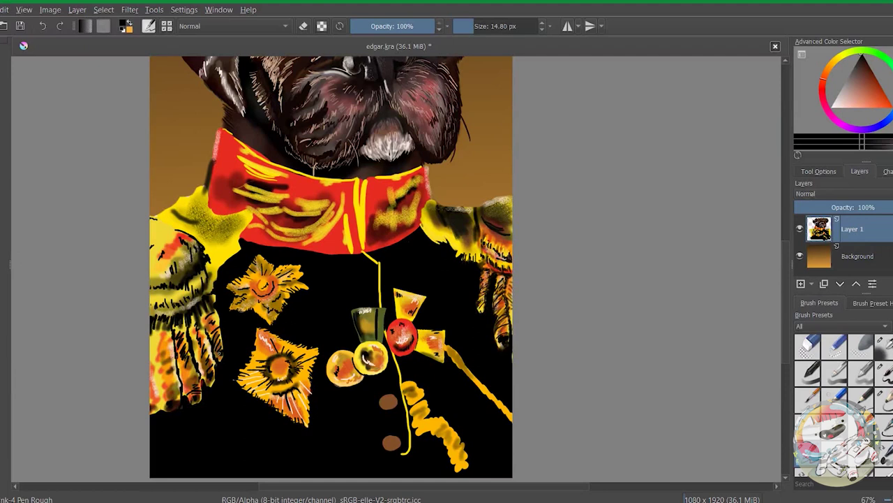
pyautogui.moveTo(176, 353); pyautogui.dragTo(165, 384)
pyautogui.moveTo(172, 334); pyautogui.dragTo(153, 378)
pyautogui.moveTo(169, 373)
pyautogui.mouseDown()
pyautogui.moveTo(159, 412)
pyautogui.moveTo(150, 412)
pyautogui.mouseUp()
pyautogui.moveTo(197, 370); pyautogui.dragTo(184, 384)
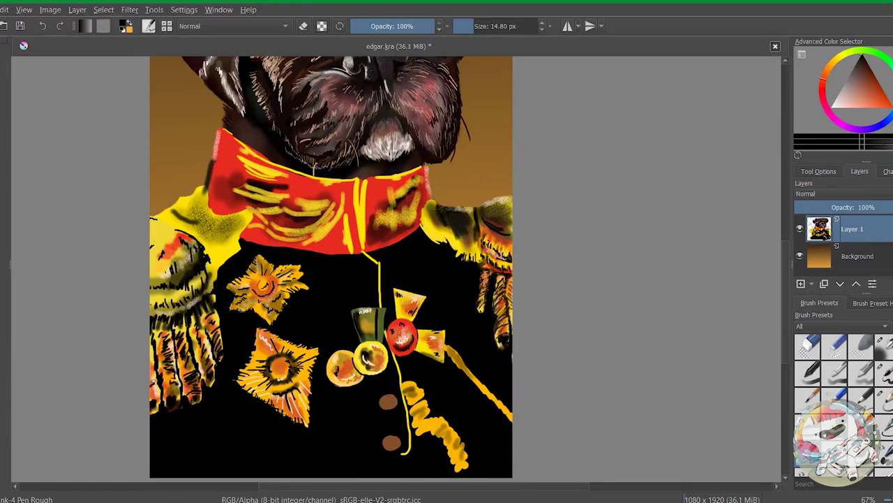
# Outline the left shoulder strap in black along the jacket, the collar and its upper edge
pyautogui.moveTo(232, 252); pyautogui.dragTo(219, 262)
pyautogui.moveTo(251, 205); pyautogui.dragTo(236, 241)
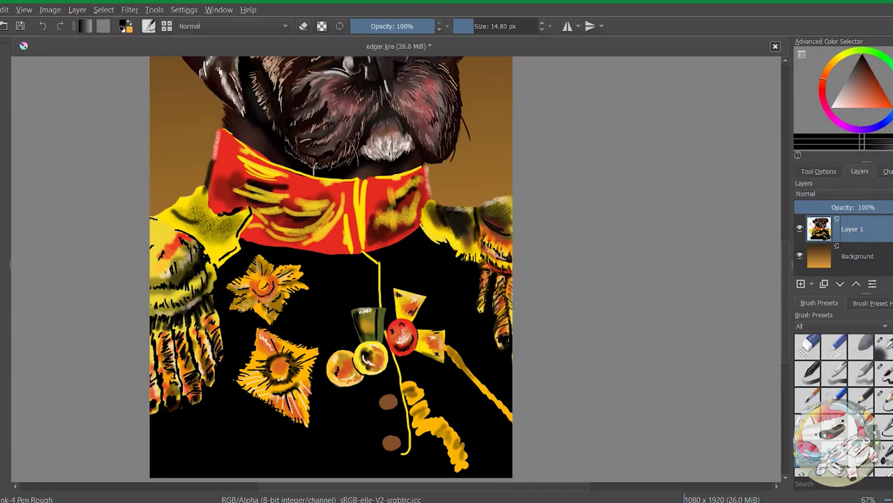
pyautogui.moveTo(177, 204); pyautogui.dragTo(150, 214)
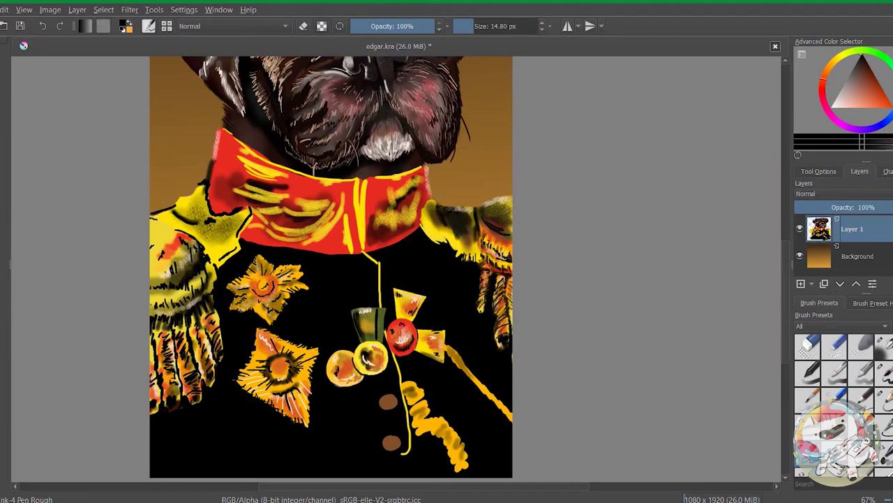
# Choose a pale pinkish white and ink highlights on the right epaulette and along the collar embroidery
pyautogui.click(837, 106)
pyautogui.moveTo(493, 240); pyautogui.dragTo(508, 264)
pyautogui.moveTo(488, 207); pyautogui.dragTo(510, 198)
pyautogui.moveTo(339, 204); pyautogui.dragTo(300, 231)
pyautogui.moveTo(244, 190); pyautogui.dragTo(279, 209)
pyautogui.moveTo(380, 225); pyautogui.dragTo(396, 211)
pyautogui.moveTo(420, 186); pyautogui.dragTo(396, 225)
pyautogui.moveTo(306, 233); pyautogui.dragTo(272, 238)
pyautogui.moveTo(218, 210)
pyautogui.mouseDown()
pyautogui.moveTo(237, 192)
pyautogui.moveTo(232, 217)
pyautogui.mouseUp()
# Airbrush a soft yellow button with a brown rim where the left shoulder strap meets the collar
pyautogui.click(879, 99)
pyautogui.click(881, 347)
pyautogui.keyDown('ctrl'); pyautogui.click(209, 209); pyautogui.keyUp('ctrl')
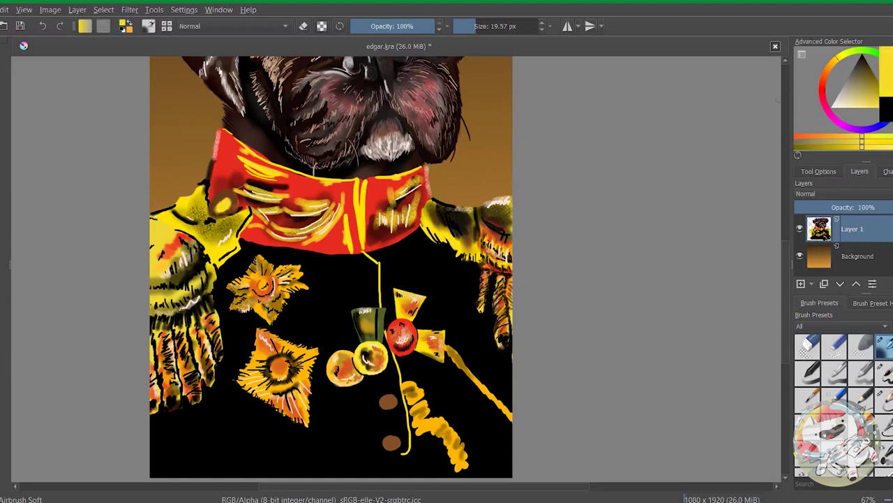
# Sample the collar's red and airbrush it softly over the embroidery on both halves with an enlarged brush
pyautogui.keyDown('ctrl'); pyautogui.click(307, 241); pyautogui.keyUp('ctrl')
pyautogui.press(']')
pyautogui.press(']')
pyautogui.press(']')
pyautogui.moveTo(244, 189); pyautogui.dragTo(335, 224)
pyautogui.moveTo(279, 237); pyautogui.dragTo(321, 199)
pyautogui.moveTo(418, 189); pyautogui.dragTo(394, 224)
pyautogui.moveTo(321, 210)
pyautogui.mouseDown()
pyautogui.moveTo(398, 202)
pyautogui.moveTo(429, 181)
pyautogui.mouseUp()
# Sample a dark tone from the dog's neck and airbrush shadows on the collar and the cross medal
pyautogui.keyDown('ctrl'); pyautogui.click(381, 150); pyautogui.keyUp('ctrl')
pyautogui.moveTo(377, 210); pyautogui.dragTo(415, 183)
pyautogui.moveTo(209, 139)
pyautogui.mouseDown()
pyautogui.moveTo(241, 195)
pyautogui.moveTo(293, 199)
pyautogui.moveTo(185, 224)
pyautogui.mouseUp()
pyautogui.moveTo(398, 307); pyautogui.dragTo(433, 339)
pyautogui.scroll(-1, 390, 342)
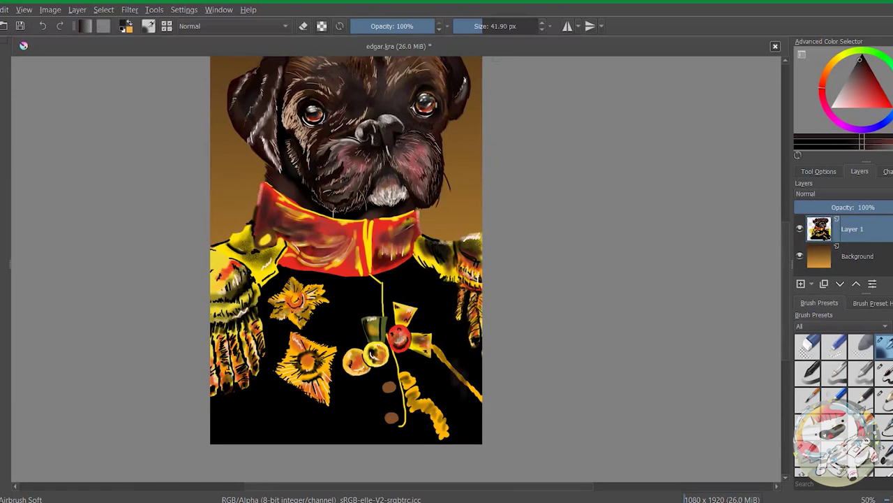
# Hatch both gold cords on the jacket with black lines using the Basic-5 Size brush at 40 px
pyautogui.press('x')
pyautogui.scroll(2, 454, 381)
pyautogui.press('/')
pyautogui.moveTo(367, 402)
pyautogui.mouseDown()
pyautogui.moveTo(431, 462)
pyautogui.moveTo(370, 415)
pyautogui.moveTo(353, 373)
pyautogui.mouseUp()
pyautogui.press('x')
pyautogui.moveTo(426, 447); pyautogui.dragTo(427, 478)
pyautogui.moveTo(381, 427); pyautogui.dragTo(471, 381)
pyautogui.moveTo(429, 335); pyautogui.dragTo(487, 398)
pyautogui.moveTo(360, 418); pyautogui.dragTo(400, 441)
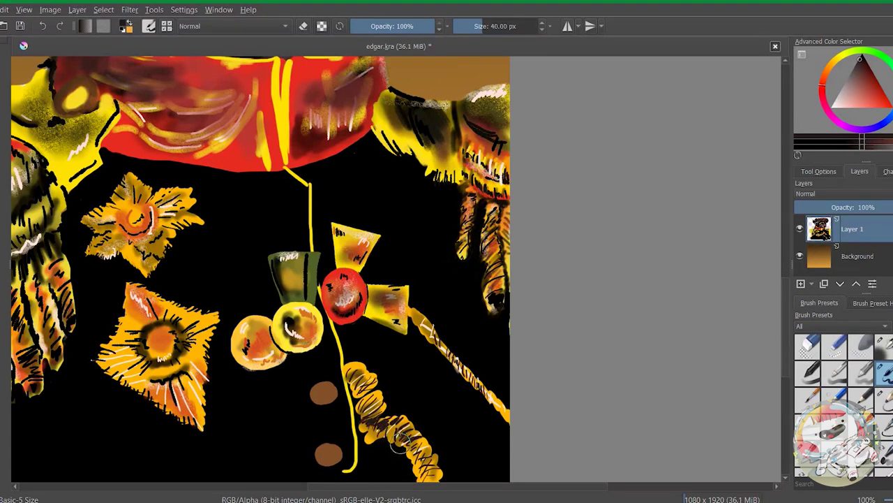
pyautogui.moveTo(493, 310)
pyautogui.mouseDown()
pyautogui.moveTo(792, 197)
pyautogui.moveTo(753, 275)
pyautogui.mouseUp()
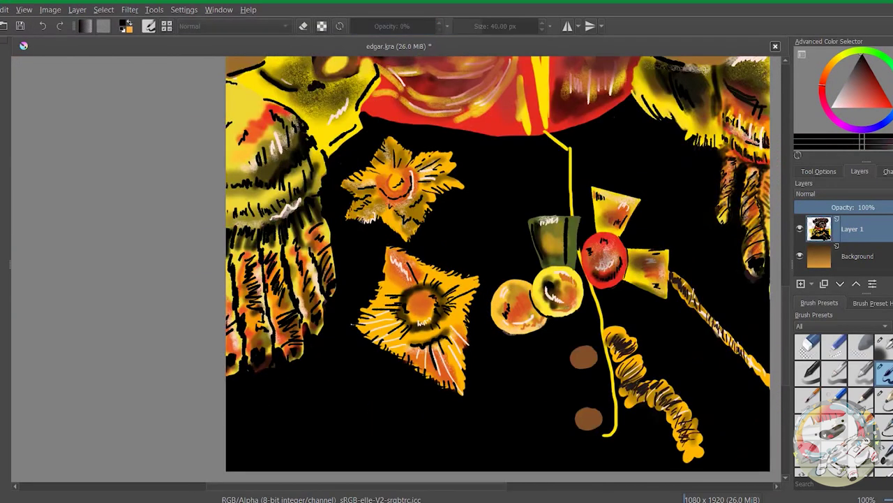
pyautogui.scroll(-1, 611, 384)
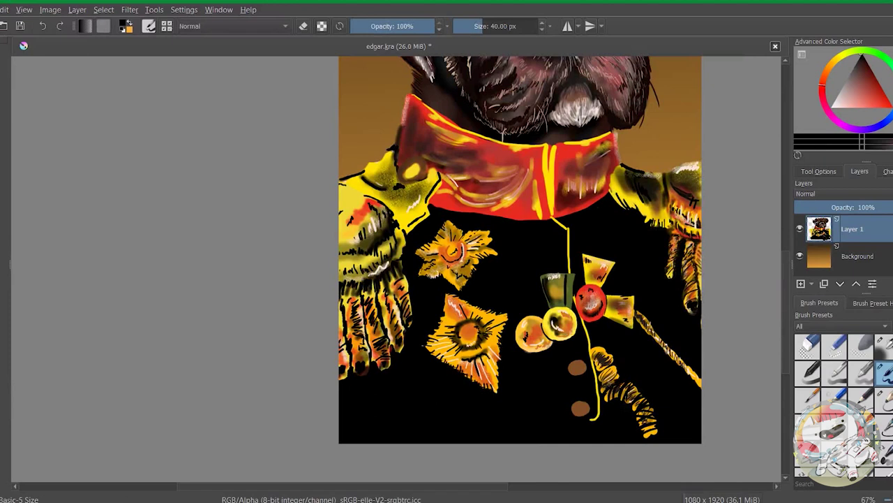
pyautogui.moveTo(610, 353); pyautogui.dragTo(610, 388)
pyautogui.moveTo(650, 329); pyautogui.dragTo(668, 354)
# Darken the fringe tassels of both epaulettes with black strokes
pyautogui.moveTo(683, 282); pyautogui.dragTo(698, 297)
pyautogui.moveTo(671, 241); pyautogui.dragTo(692, 281)
pyautogui.moveTo(402, 286); pyautogui.dragTo(405, 310)
pyautogui.moveTo(403, 317); pyautogui.dragTo(385, 338)
pyautogui.moveTo(398, 299); pyautogui.dragTo(384, 331)
pyautogui.moveTo(395, 342)
pyautogui.mouseDown()
pyautogui.moveTo(370, 350)
pyautogui.moveTo(369, 339)
pyautogui.mouseUp()
pyautogui.moveTo(368, 341); pyautogui.dragTo(347, 359)
pyautogui.scroll(-1, 471, 335)
pyautogui.scroll(-1, 471, 335)
pyautogui.scroll(1, 471, 335)
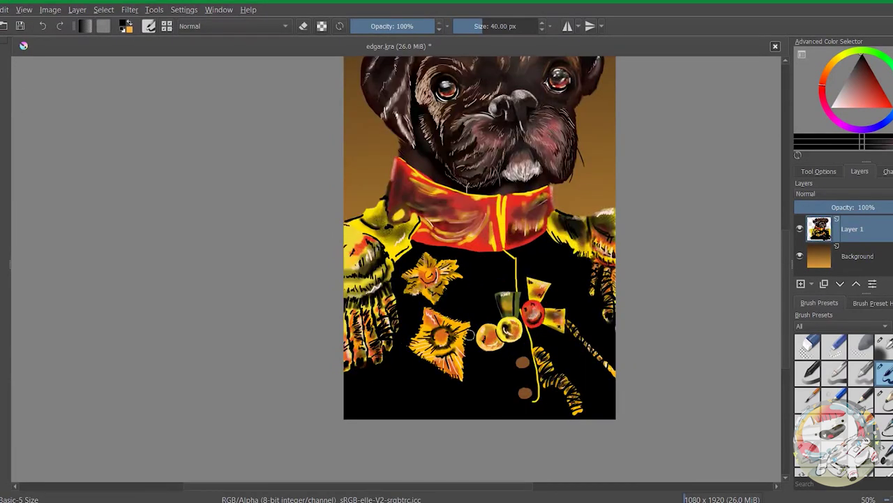
# Paint black shadow strokes and bright yellow embroidery lines across both halves of the collar
pyautogui.scroll(-1, 469, 335)
pyautogui.scroll(1, 470, 335)
pyautogui.moveTo(404, 222); pyautogui.dragTo(446, 241)
pyautogui.moveTo(525, 228); pyautogui.dragTo(555, 246)
pyautogui.moveTo(458, 244); pyautogui.dragTo(488, 264)
pyautogui.moveTo(418, 222); pyautogui.dragTo(447, 213)
pyautogui.moveTo(510, 229); pyautogui.dragTo(544, 222)
pyautogui.moveTo(495, 245); pyautogui.dragTo(498, 271)
# Sample a pale pinkish white and paint highlight strokes along the collar's embroidery lines
pyautogui.keyDown('ctrl'); pyautogui.click(502, 237); pyautogui.keyUp('ctrl')
pyautogui.moveTo(447, 246); pyautogui.dragTo(484, 251)
pyautogui.moveTo(434, 270); pyautogui.dragTo(463, 258)
pyautogui.moveTo(413, 244); pyautogui.dragTo(445, 230)
pyautogui.moveTo(520, 247); pyautogui.dragTo(552, 240)
pyautogui.moveTo(531, 252); pyautogui.dragTo(544, 247)
pyautogui.moveTo(540, 359); pyautogui.dragTo(551, 346)
pyautogui.scroll(2, 484, 251)
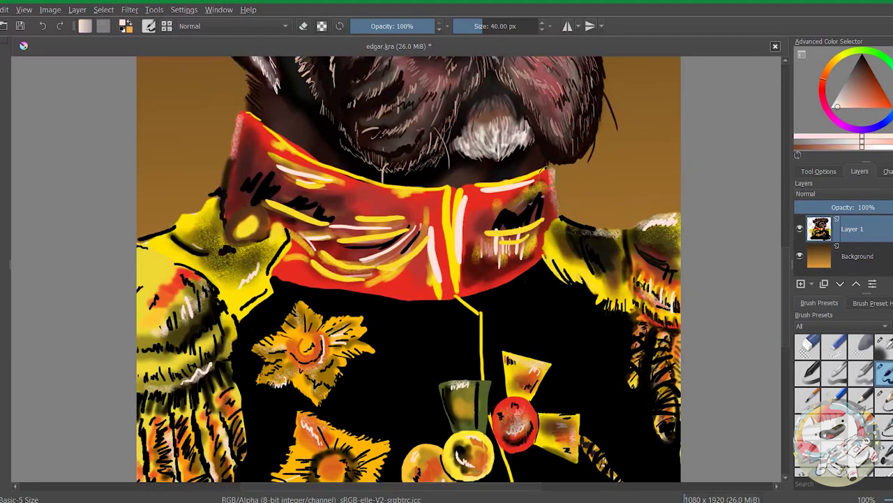
# Airbrush a soft pale glow along the shoulders, the collar and the epaulette edges
pyautogui.scroll(-2, 484, 252)
pyautogui.press('/')
pyautogui.moveTo(552, 279); pyautogui.dragTo(615, 295)
pyautogui.moveTo(388, 241)
pyautogui.mouseDown()
pyautogui.moveTo(391, 314)
pyautogui.moveTo(349, 346)
pyautogui.mouseUp()
pyautogui.moveTo(423, 294); pyautogui.dragTo(586, 321)
pyautogui.moveTo(600, 345); pyautogui.dragTo(604, 388)
# Airbrush soft pale light over the medals, the star badges, the cord and the jacket buttons
pyautogui.moveTo(538, 372)
pyautogui.mouseDown()
pyautogui.moveTo(539, 419)
pyautogui.moveTo(578, 478)
pyautogui.mouseUp()
pyautogui.moveTo(580, 408); pyautogui.dragTo(590, 436)
pyautogui.moveTo(522, 377); pyautogui.dragTo(524, 401)
pyautogui.moveTo(505, 430)
pyautogui.mouseDown()
pyautogui.moveTo(474, 410)
pyautogui.moveTo(391, 411)
pyautogui.moveTo(360, 447)
pyautogui.mouseUp()
pyautogui.moveTo(419, 405); pyautogui.dragTo(450, 433)
pyautogui.moveTo(474, 349); pyautogui.dragTo(491, 351)
# Soften the jacket front and its medals with a faint airbrush haze, using a brush of about 300 px
pyautogui.press(']')
pyautogui.press(']')
pyautogui.press(']')
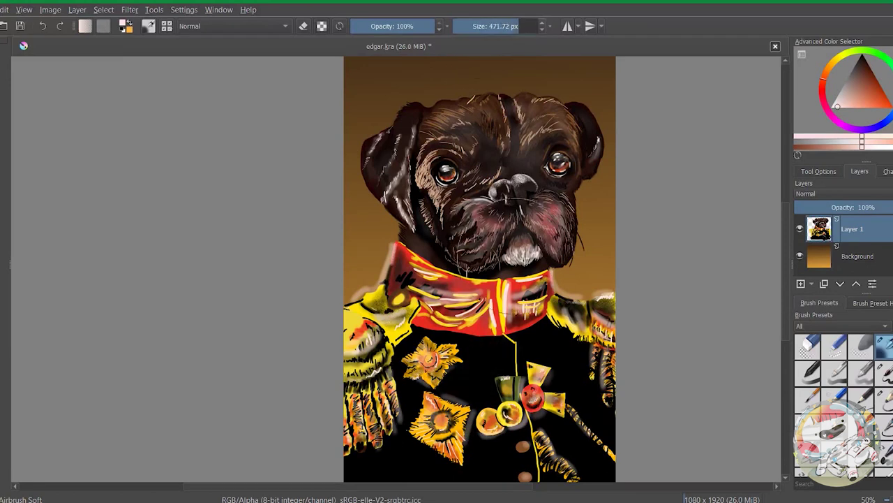
pyautogui.press('d')
pyautogui.moveTo(568, 370); pyautogui.dragTo(433, 363)
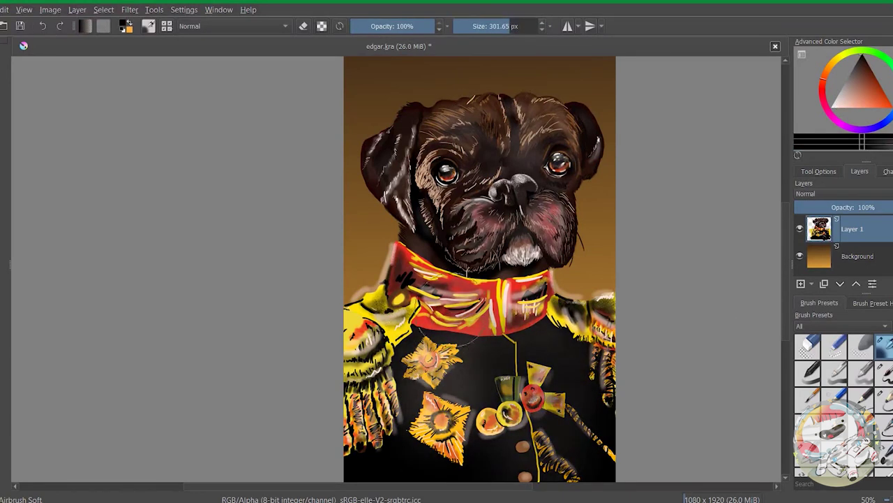
pyautogui.moveTo(447, 419); pyautogui.dragTo(537, 426)
# Trace a thin pale rim light along the dog's ears and the top of its head with a 13.75 px airbrush
pyautogui.press('x')
pyautogui.press('[')
pyautogui.press('[')
pyautogui.press('[')
pyautogui.press('[')
pyautogui.press('[')
pyautogui.press('[')
pyautogui.press('[')
pyautogui.press('[')
pyautogui.press('[')
pyautogui.press('[')
pyautogui.press('[')
pyautogui.press('[')
pyautogui.press('[')
pyautogui.press('[')
pyautogui.press('[')
pyautogui.press('[')
pyautogui.press('1')
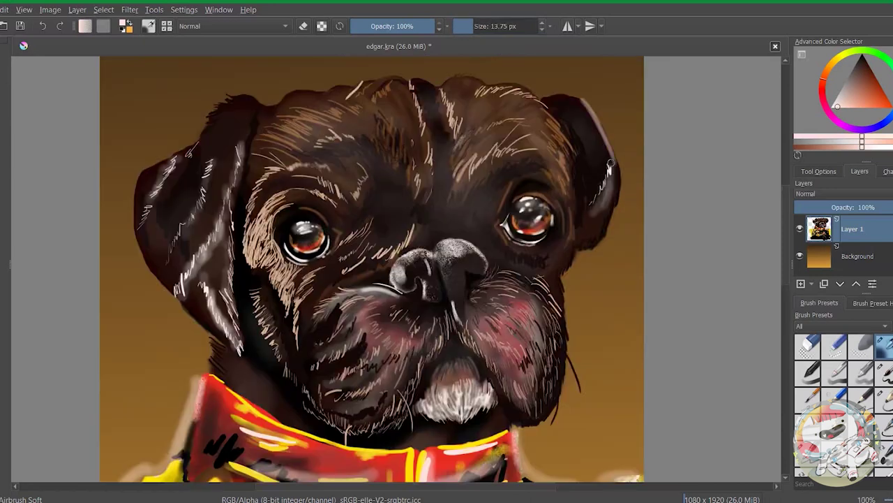
pyautogui.moveTo(148, 294)
pyautogui.mouseDown()
pyautogui.moveTo(134, 183)
pyautogui.moveTo(188, 144)
pyautogui.moveTo(366, 116)
pyautogui.mouseUp()
pyautogui.press('-')
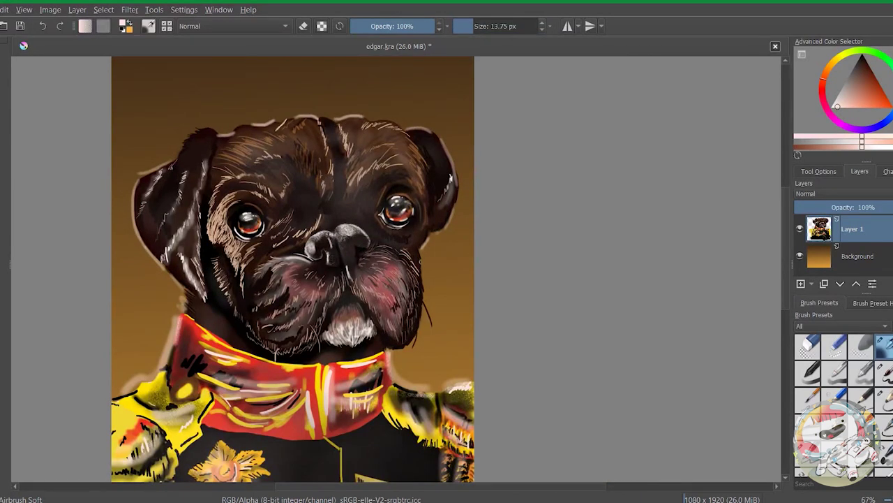
pyautogui.moveTo(450, 178); pyautogui.dragTo(444, 140)
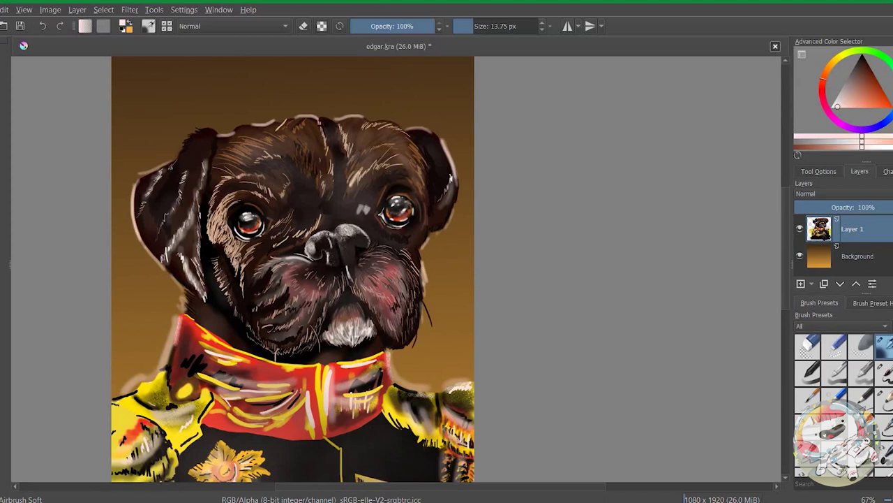
pyautogui.press('-')
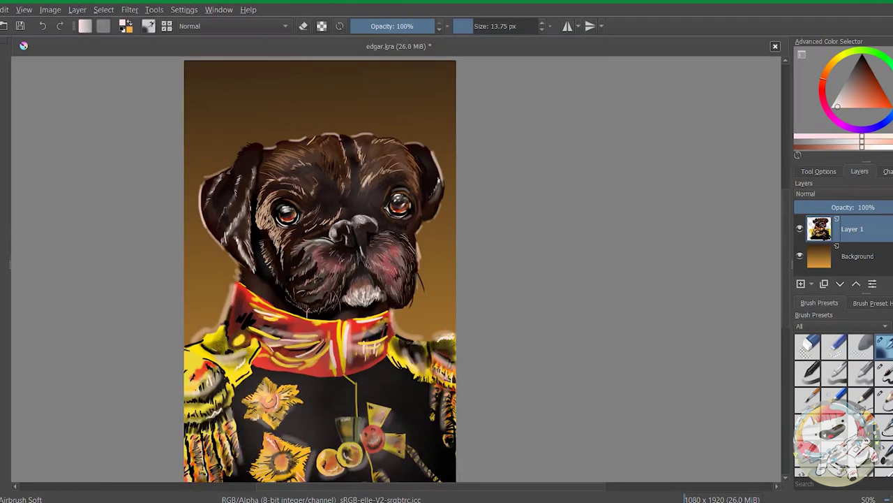
pyautogui.press('k')
pyautogui.press('k')
pyautogui.press('k')
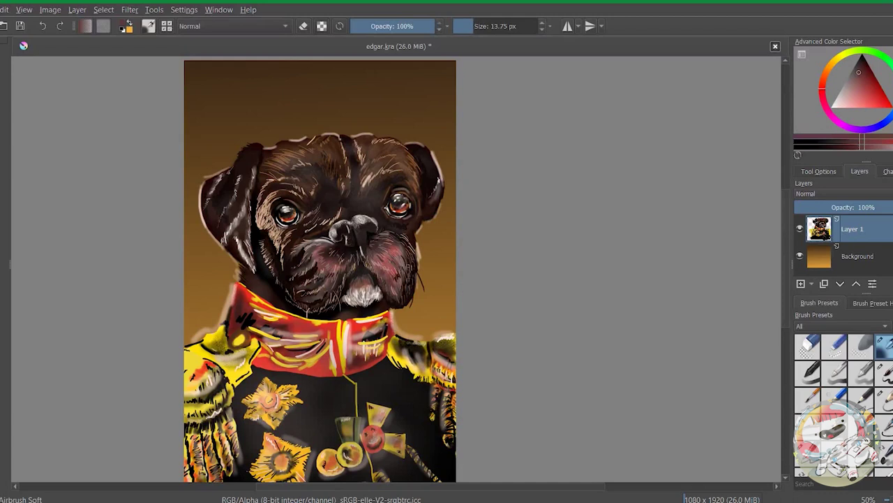
pyautogui.press('-')
pyautogui.press('l')
pyautogui.press('l')
pyautogui.press('l')
# Airbrush a wide pale glow around the dog's head, enlarging the brush to about 77 px
pyautogui.press(']')
pyautogui.press(']')
pyautogui.press(']')
pyautogui.moveTo(468, 199)
pyautogui.mouseDown()
pyautogui.moveTo(384, 148)
pyautogui.moveTo(360, 158)
pyautogui.mouseUp()
pyautogui.moveTo(391, 209); pyautogui.dragTo(363, 231)
pyautogui.press(']')
pyautogui.press(']')
pyautogui.press(']')
pyautogui.moveTo(352, 166); pyautogui.dragTo(404, 164)
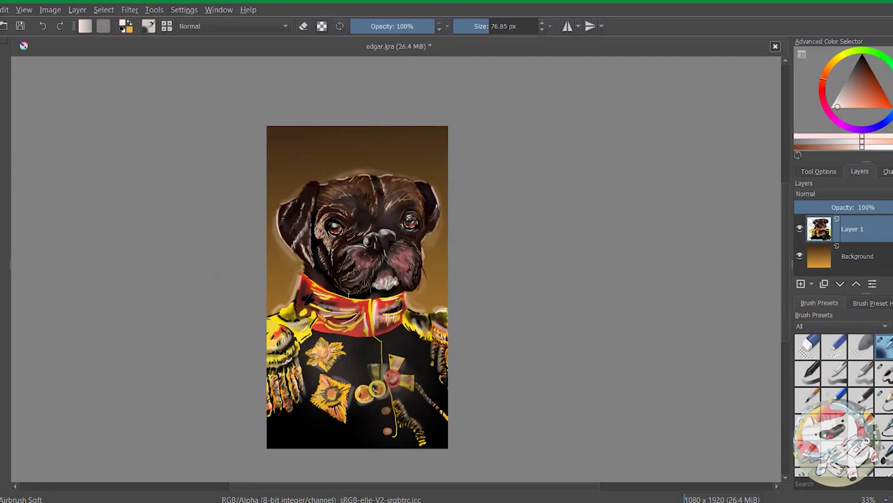
# Sign the painting in small black handwriting just above the left epaulette with the Basic-5 Size brush
pyautogui.press('+')
pyautogui.press('/')
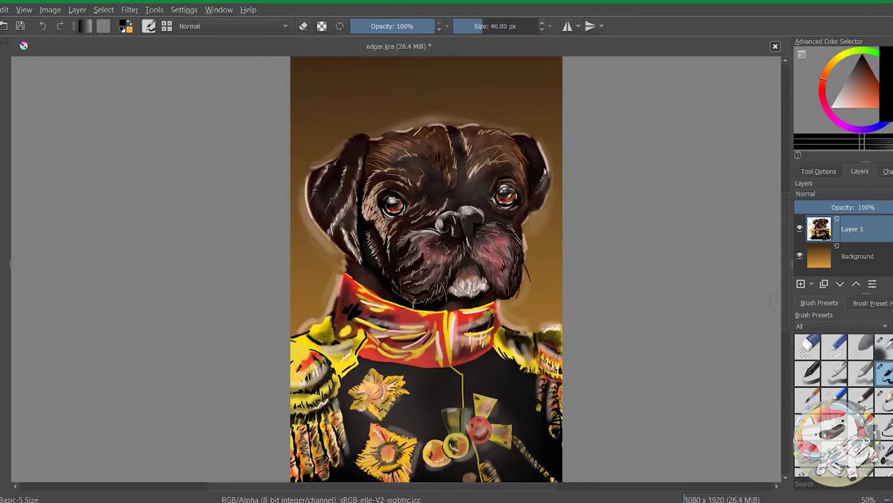
pyautogui.press('1')
pyautogui.moveTo(292, 339)
pyautogui.mouseDown()
pyautogui.moveTo(300, 314)
pyautogui.moveTo(321, 307)
pyautogui.mouseUp()
pyautogui.hotkey('ctrl', 'z')
pyautogui.moveTo(293, 341); pyautogui.dragTo(318, 304)
pyautogui.press('-')
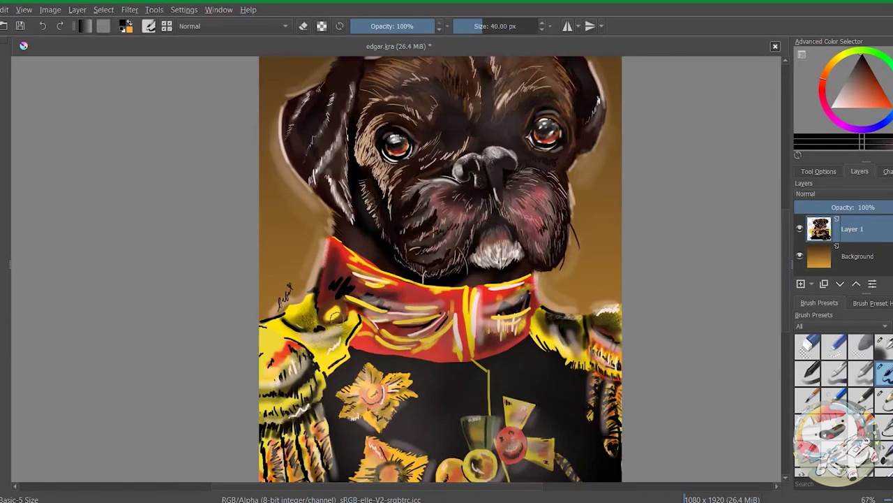
pyautogui.scroll(-3, 440, 269)
pyautogui.scroll(3, 439, 269)
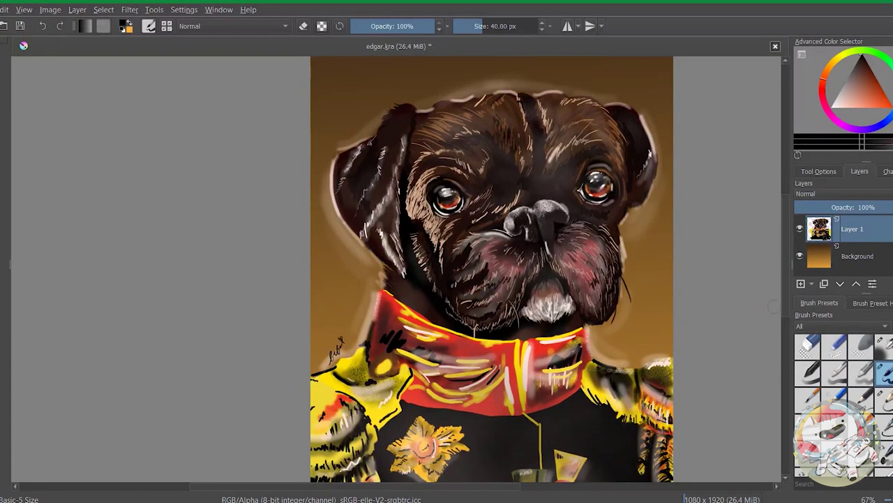
# Shade the dog's face and muzzle softly in black with the Airbrush Soft brush at about 137 px
pyautogui.click(883, 345)
pyautogui.moveTo(499, 122); pyautogui.dragTo(552, 164)
pyautogui.moveTo(454, 140)
pyautogui.mouseDown()
pyautogui.moveTo(587, 258)
pyautogui.moveTo(447, 230)
pyautogui.mouseUp()
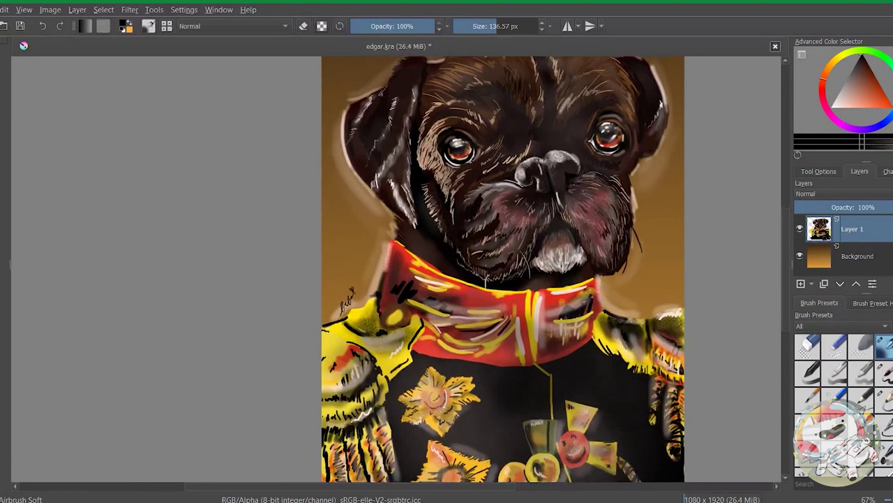
pyautogui.scroll(-3, 503, 269)
pyautogui.scroll(3, 503, 269)
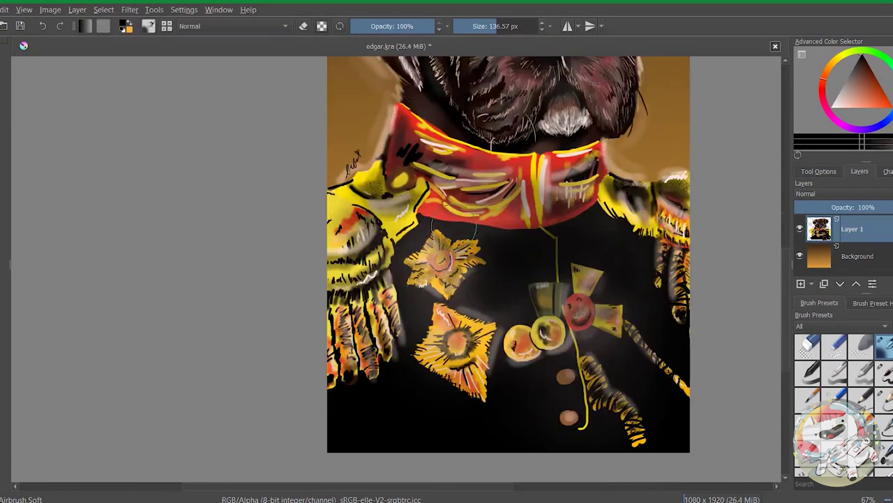
pyautogui.scroll(2, 502, 269)
pyautogui.moveTo(608, 349); pyautogui.dragTo(625, 363)
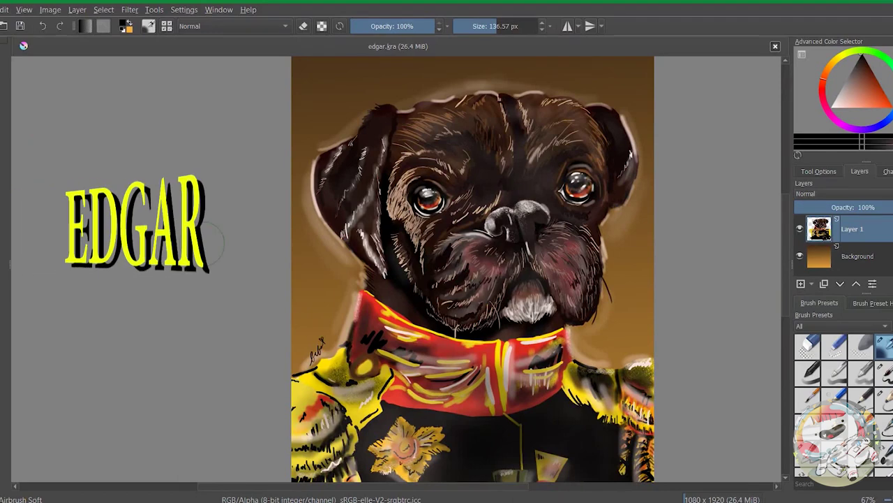